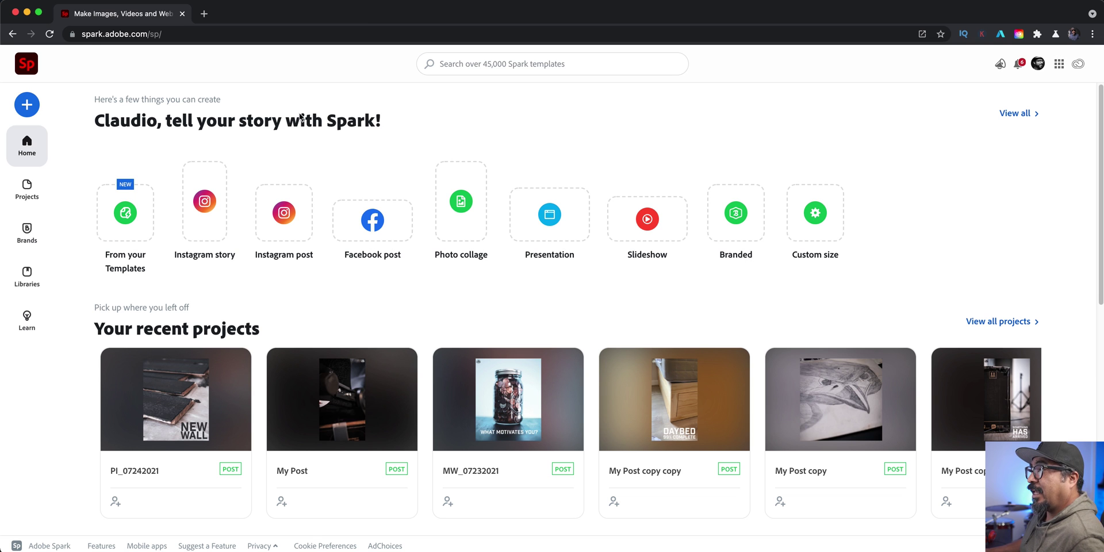
- Create a new custom size graphic using the Letter print size
left_click(22, 109)
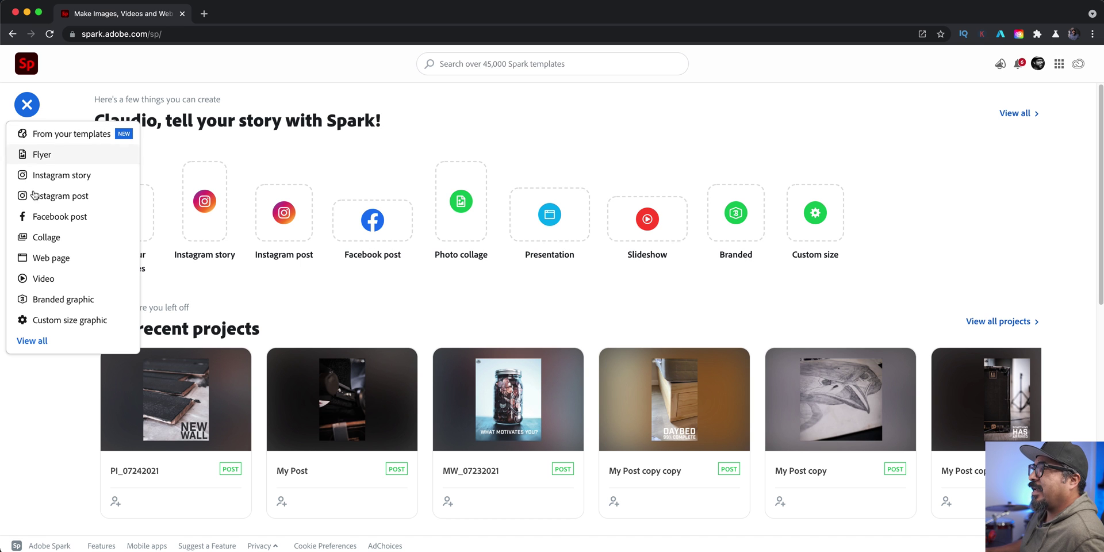
left_click(63, 320)
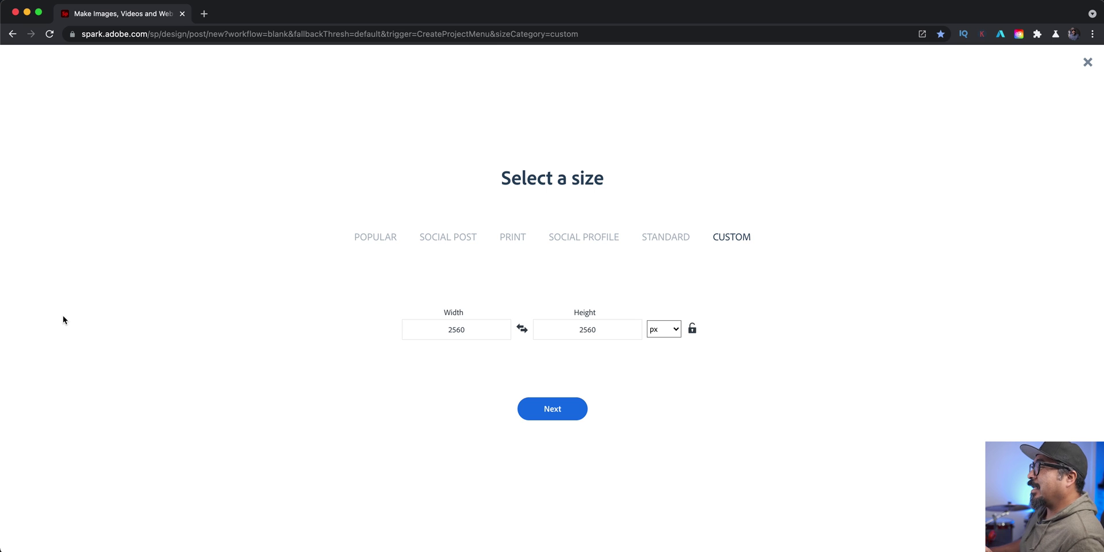
left_click(520, 237)
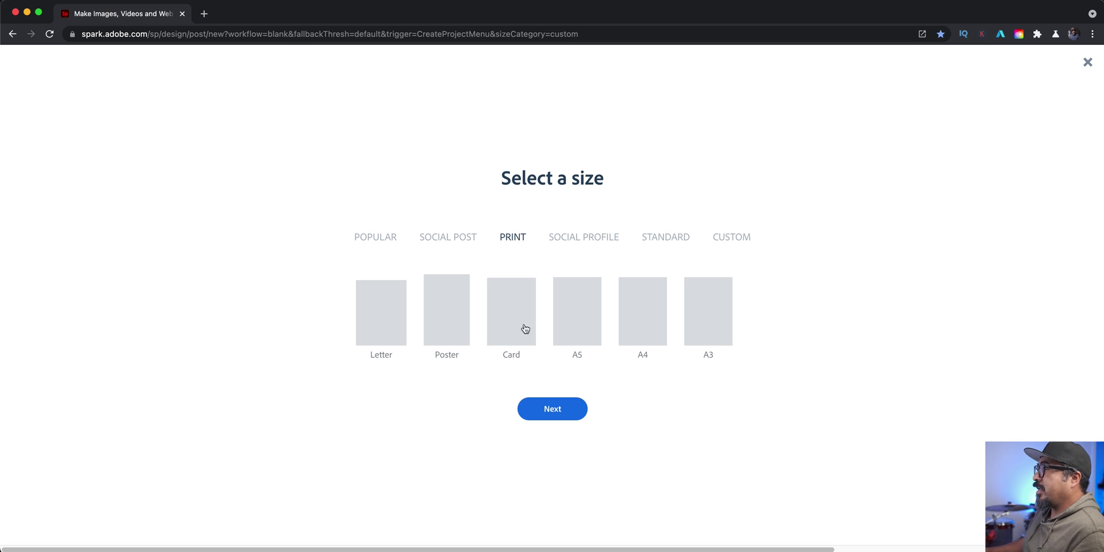
left_click(401, 335)
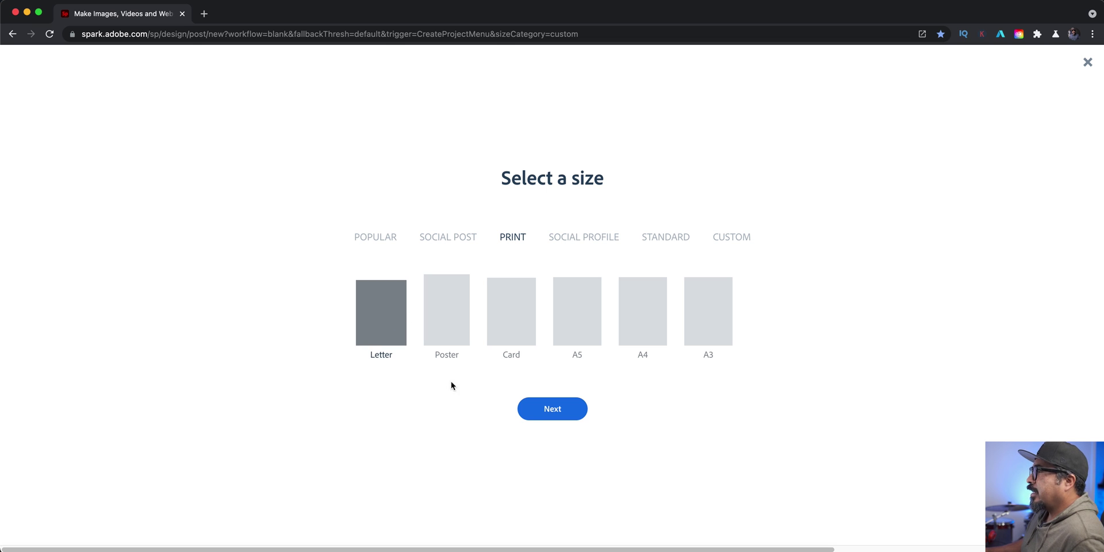
left_click(552, 418)
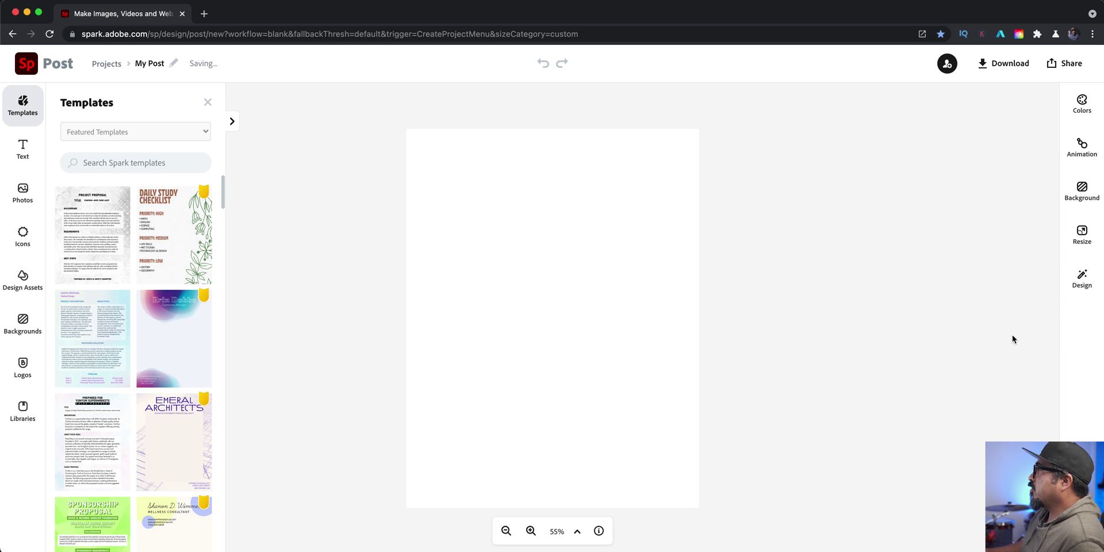
- Resize the page to landscape Letter by swapping the custom dimensions to 11 in wide by 8.5 in high
left_click(1087, 246)
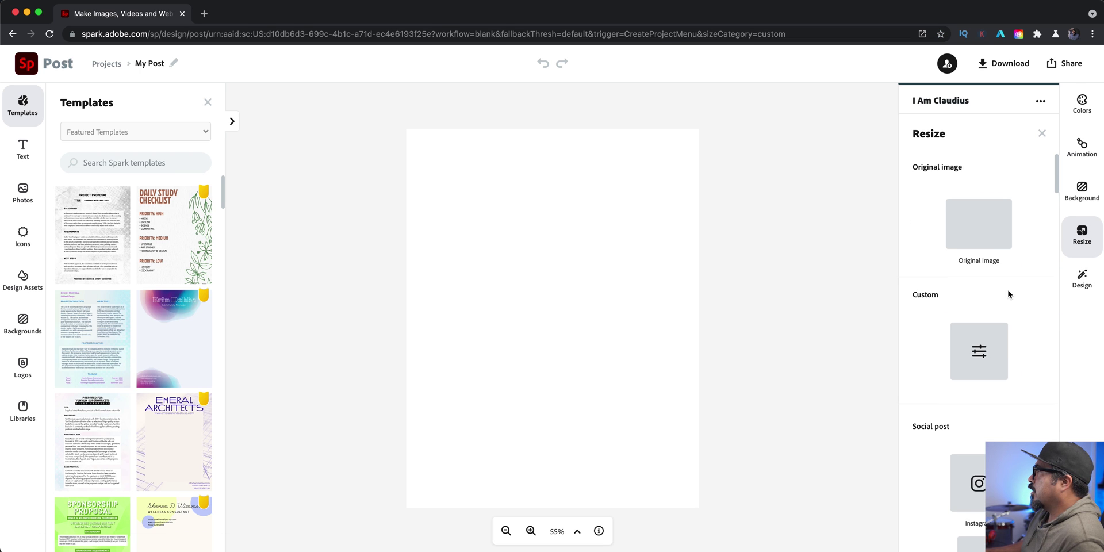
left_click(982, 355)
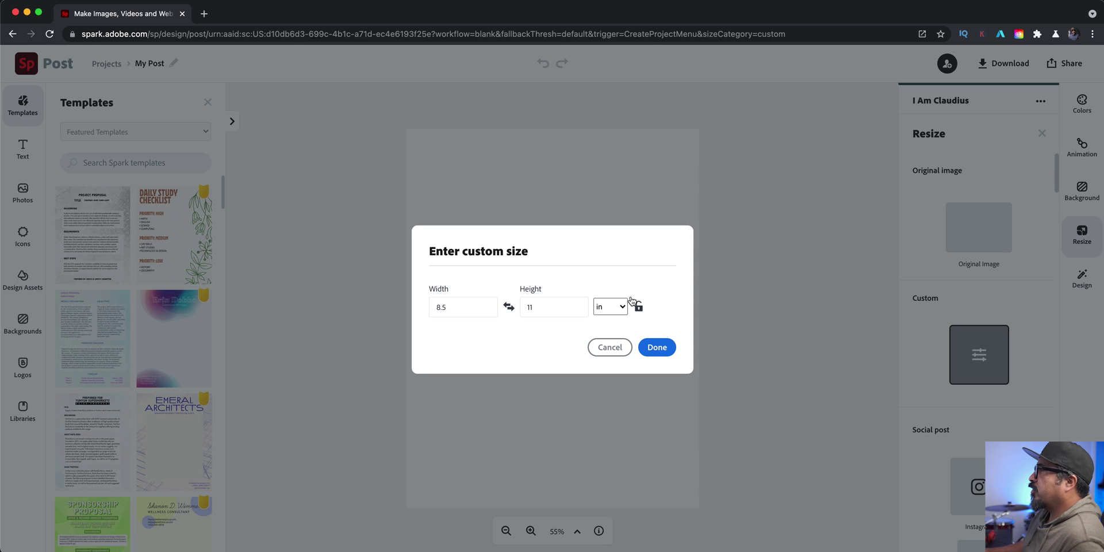
left_click(509, 308)
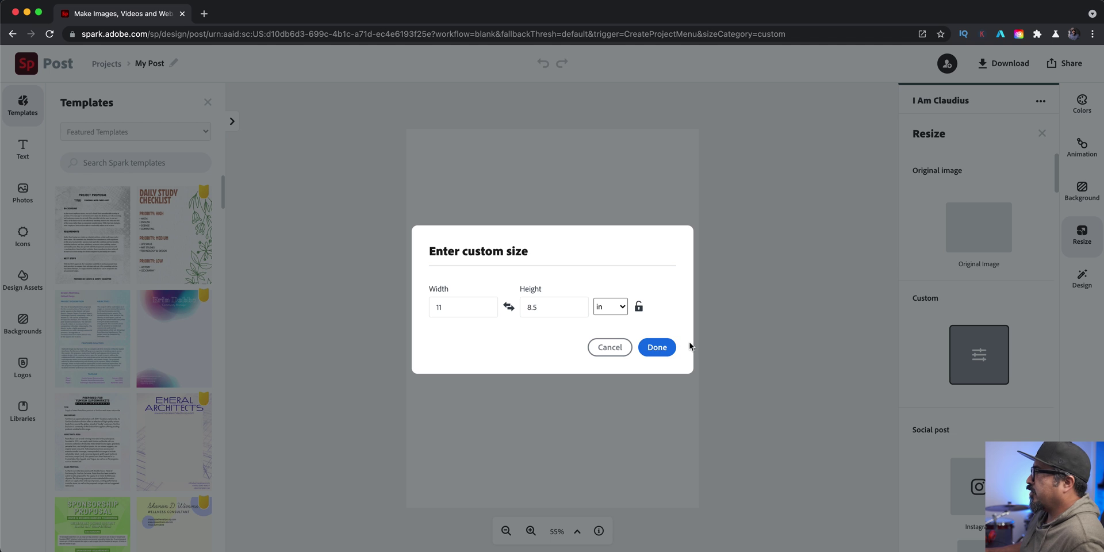
left_click(660, 347)
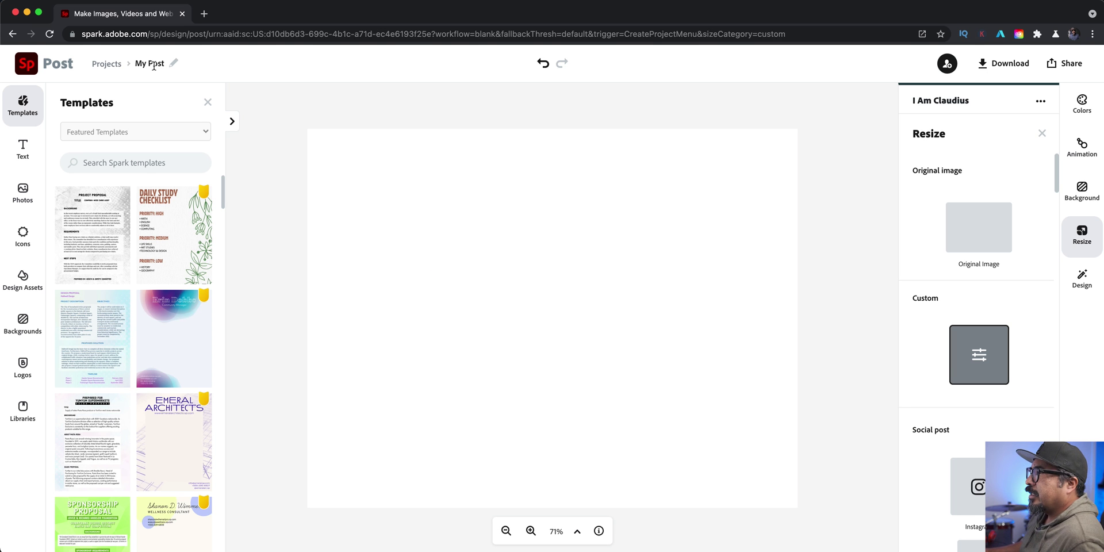
- Upload the photo shared17.jpg from the CREATE_PDF folder on the Desktop onto the page
left_click(207, 103)
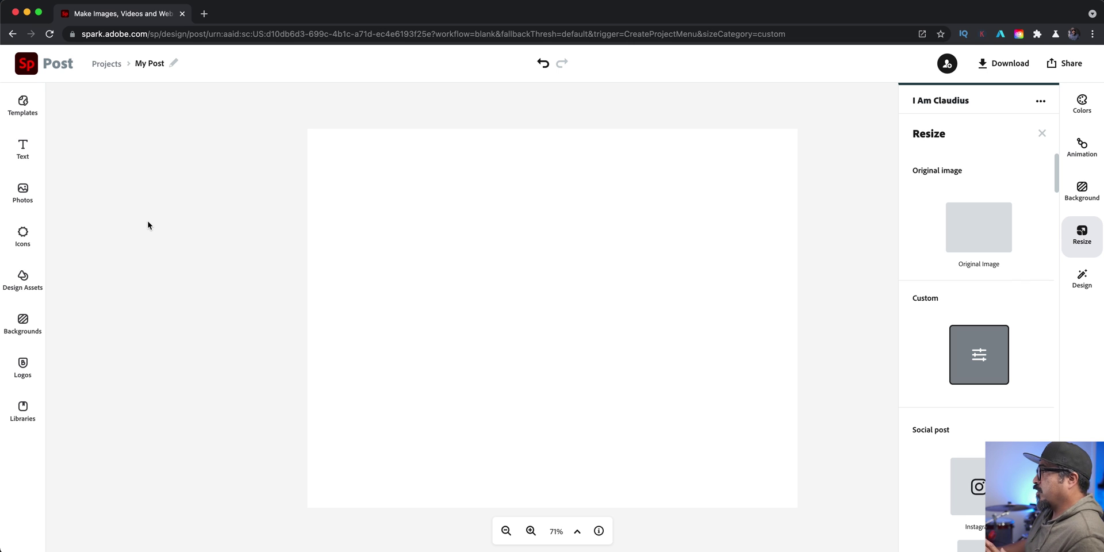
left_click(26, 203)
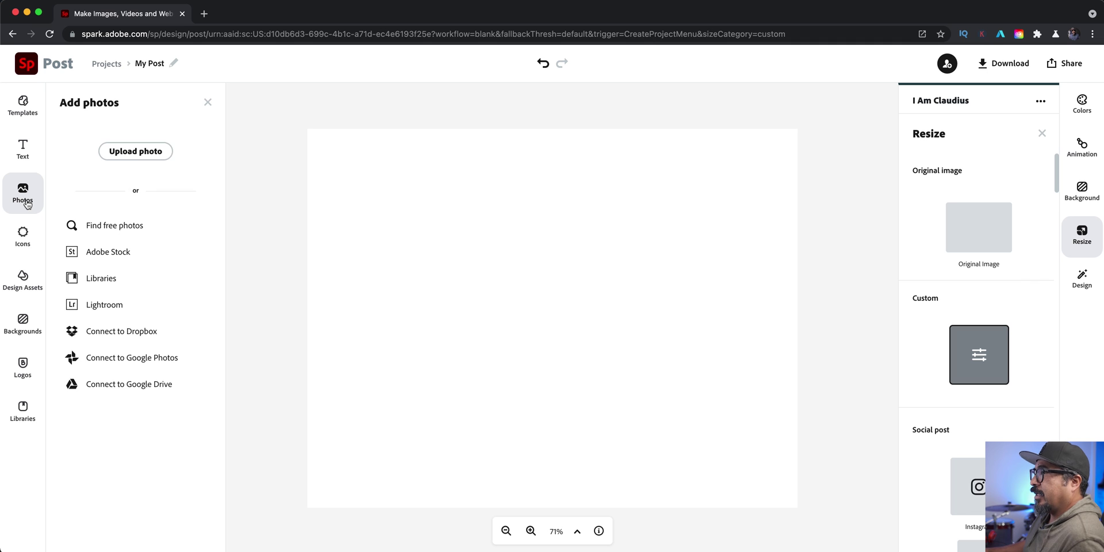
left_click(139, 152)
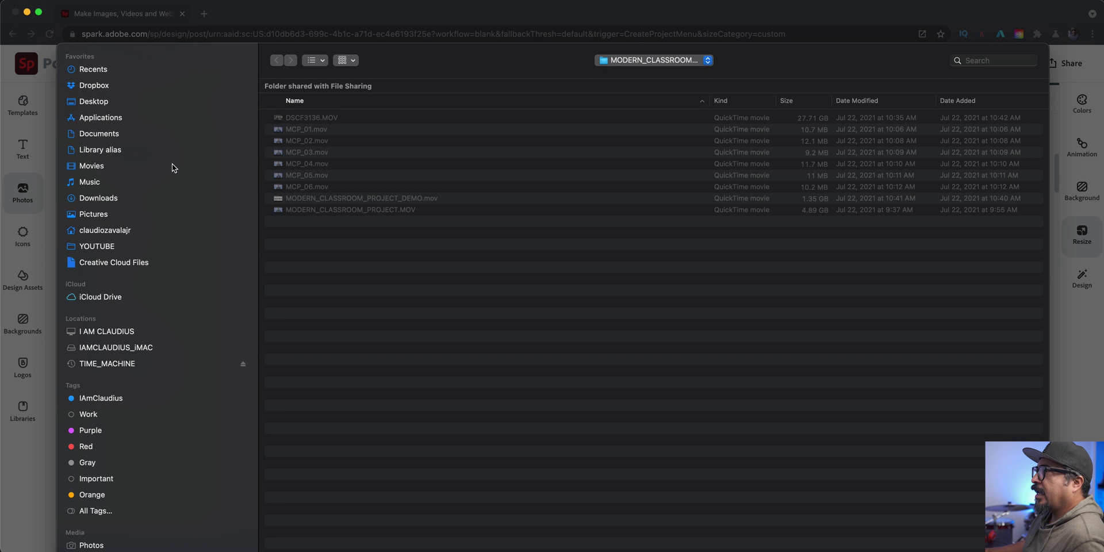
left_click(161, 106)
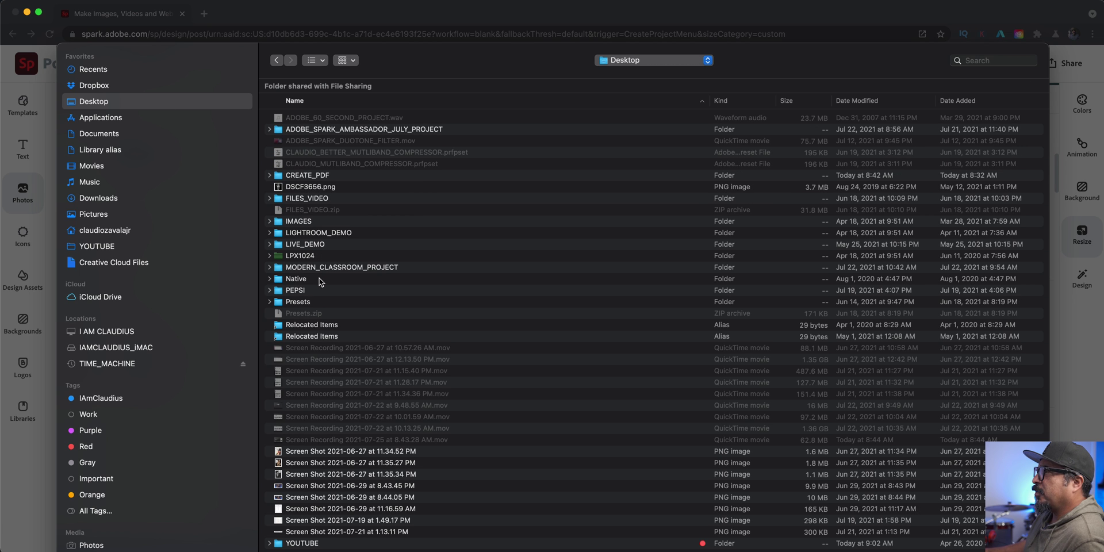
double_click(309, 176)
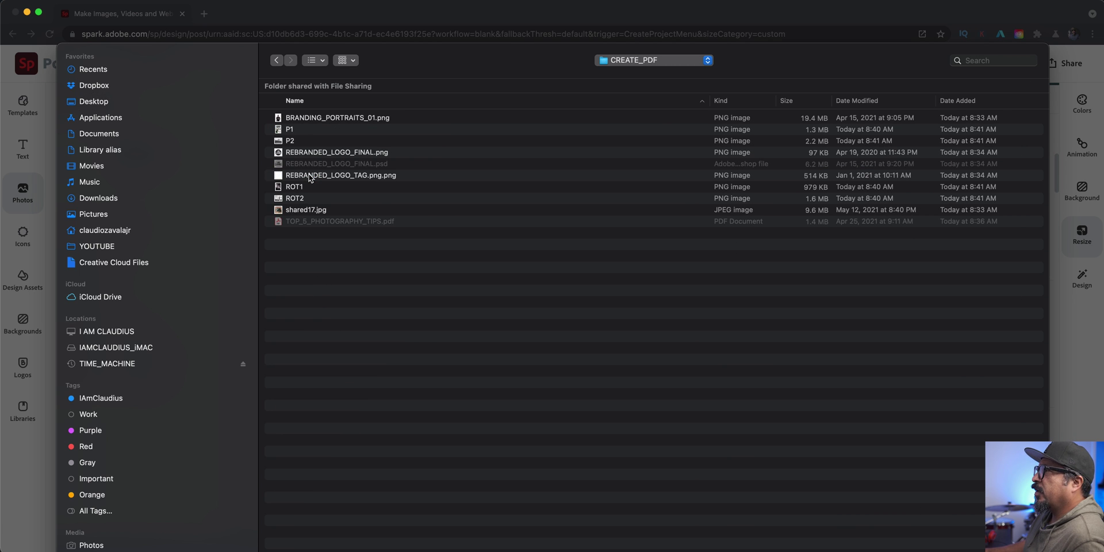
left_click(303, 211)
key("Return")
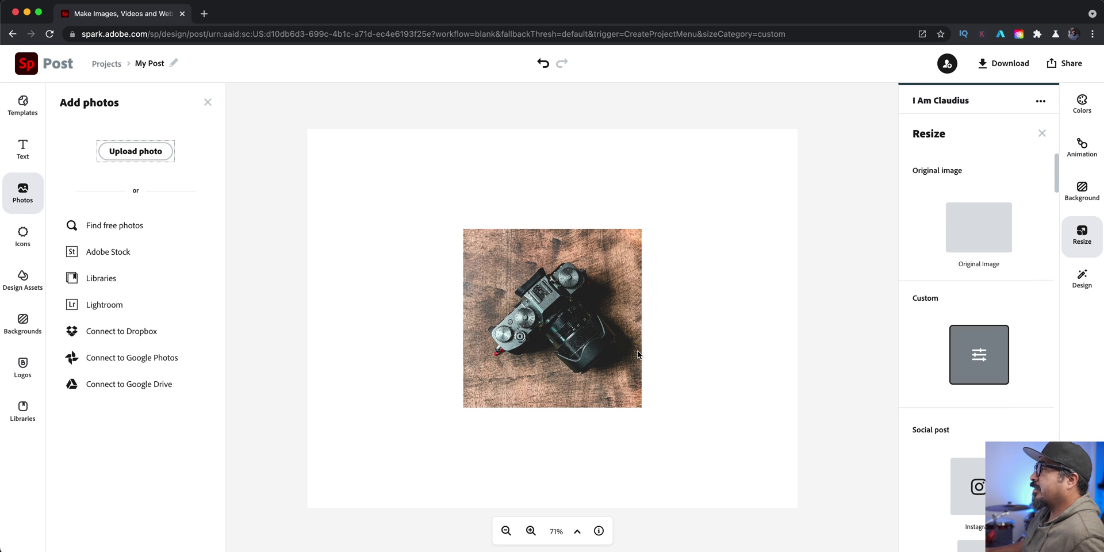
- Enlarge the camera photo until it slightly exceeds the page height and shift it toward the page's right side
left_click(561, 326)
left_click_drag(641, 229, 746, 108)
left_click_drag(463, 407, 354, 514)
left_click_drag(513, 392, 559, 389)
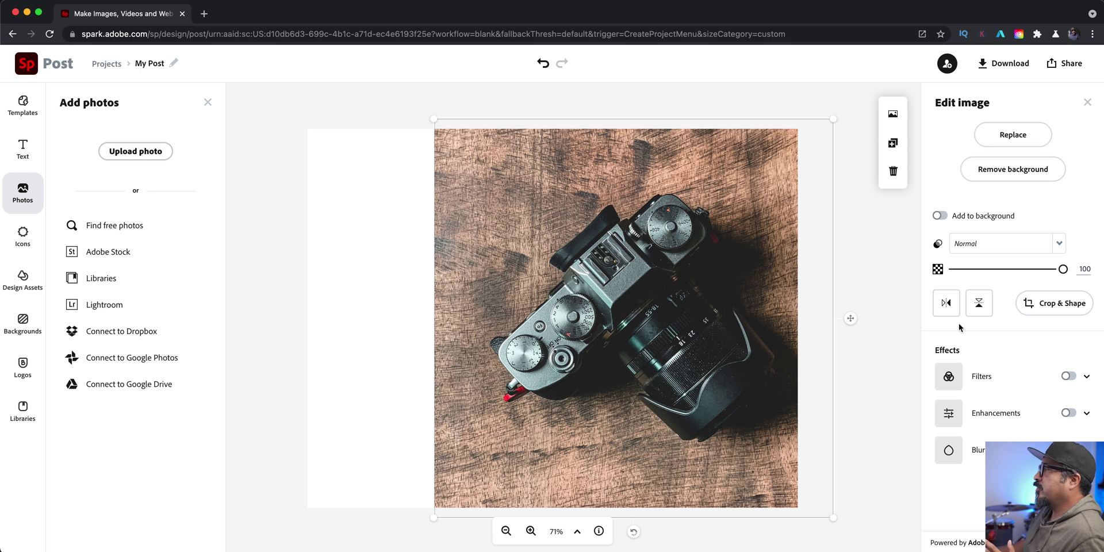
- Crop away the left part of the camera photo so it covers only about the right 40% of the page
left_click(1064, 316)
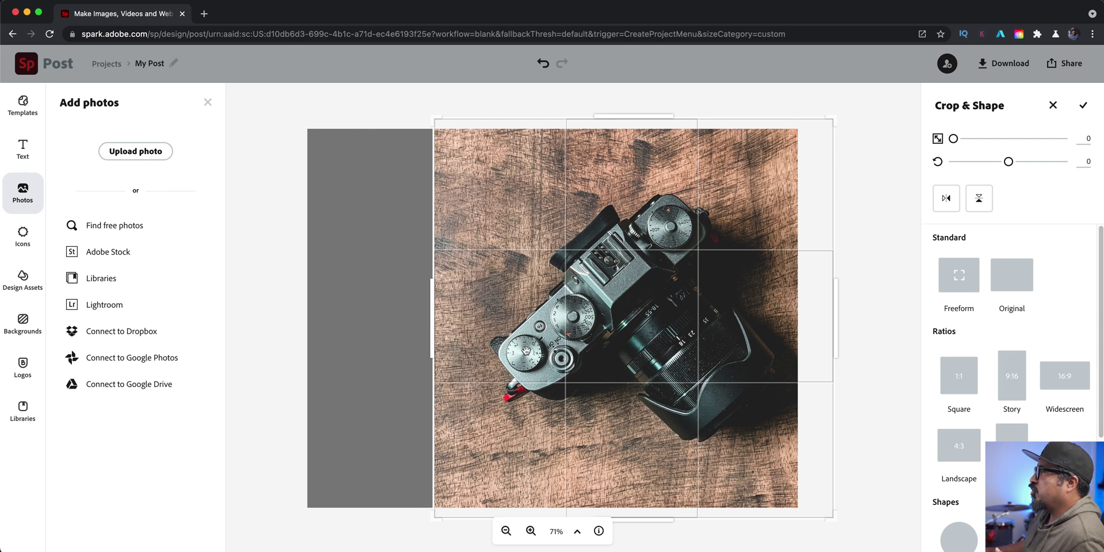
left_click_drag(459, 343, 718, 333)
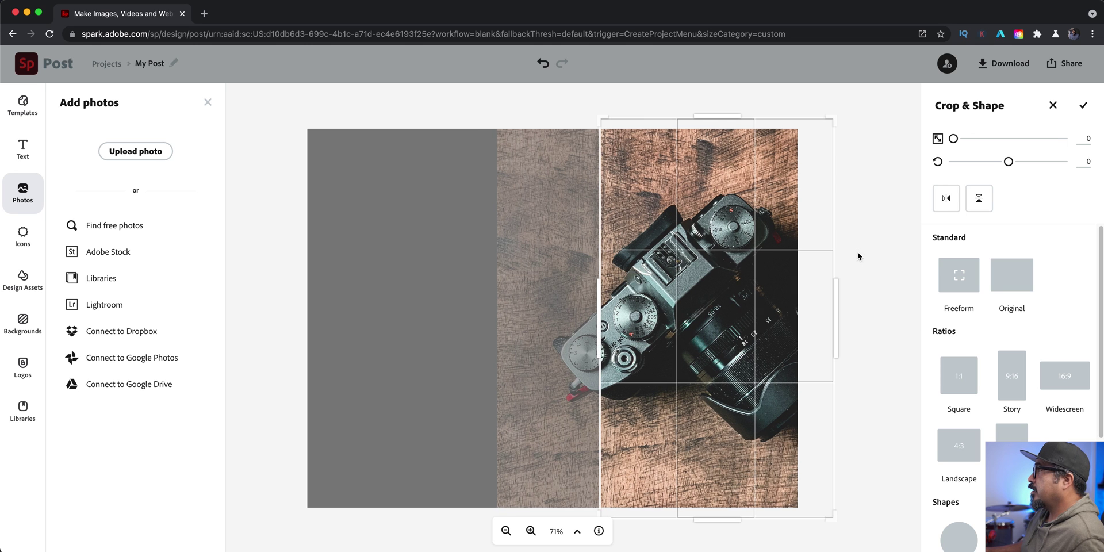
left_click(857, 251)
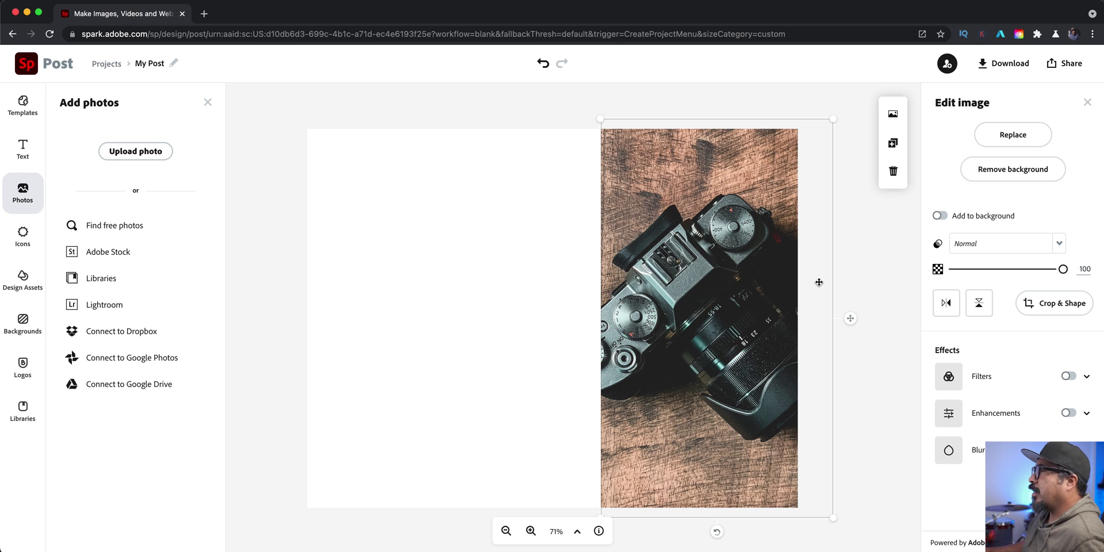
- Search the icon library for "circle"
left_click(31, 246)
left_click(103, 133)
type("circle")
key("Return")
- Search the icon library for "rectangle" and add a solid wide rectangle to the page
left_click(67, 136)
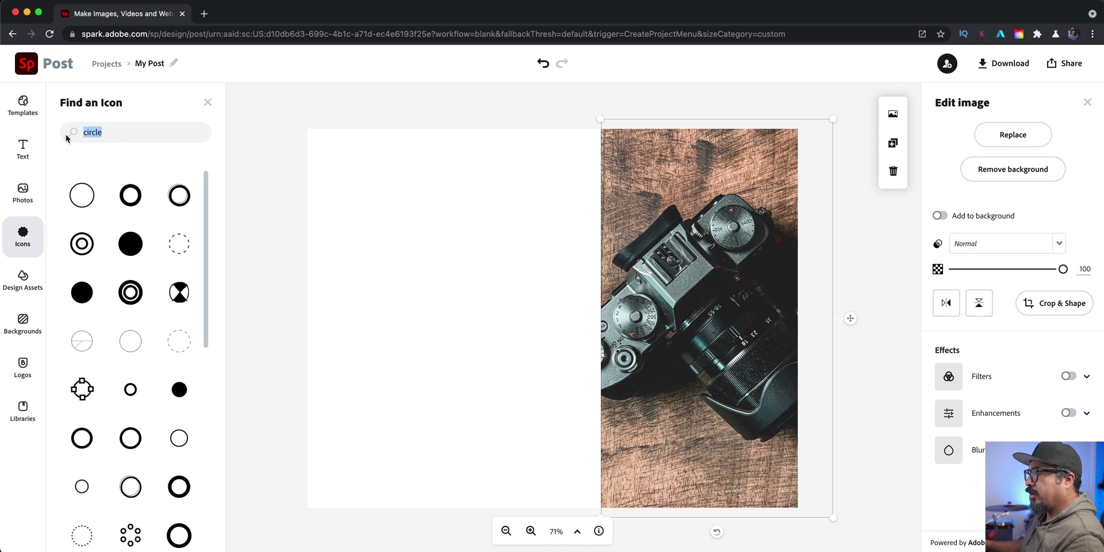
type("re")
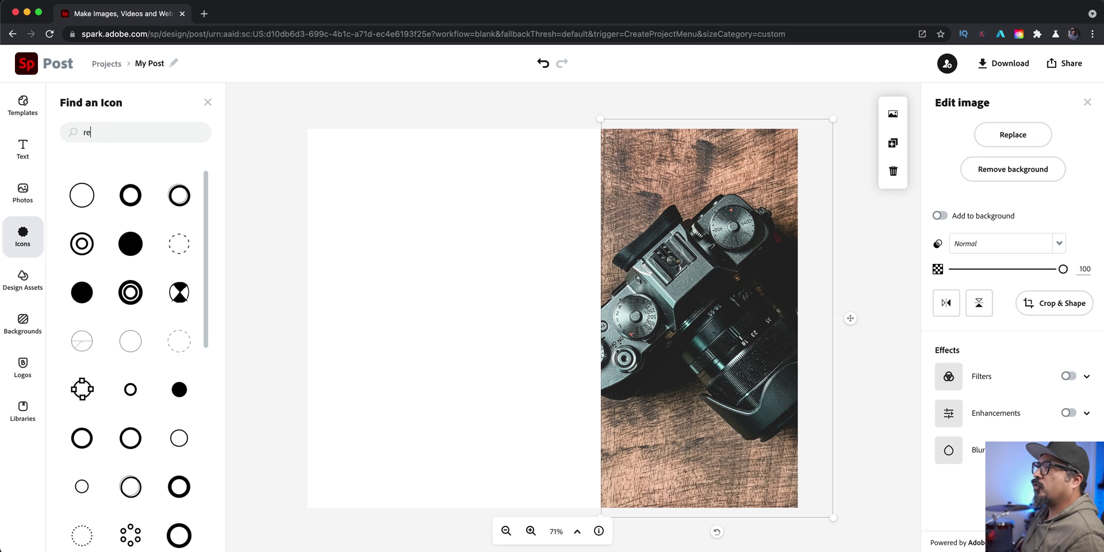
type("ctangle")
key("Return")
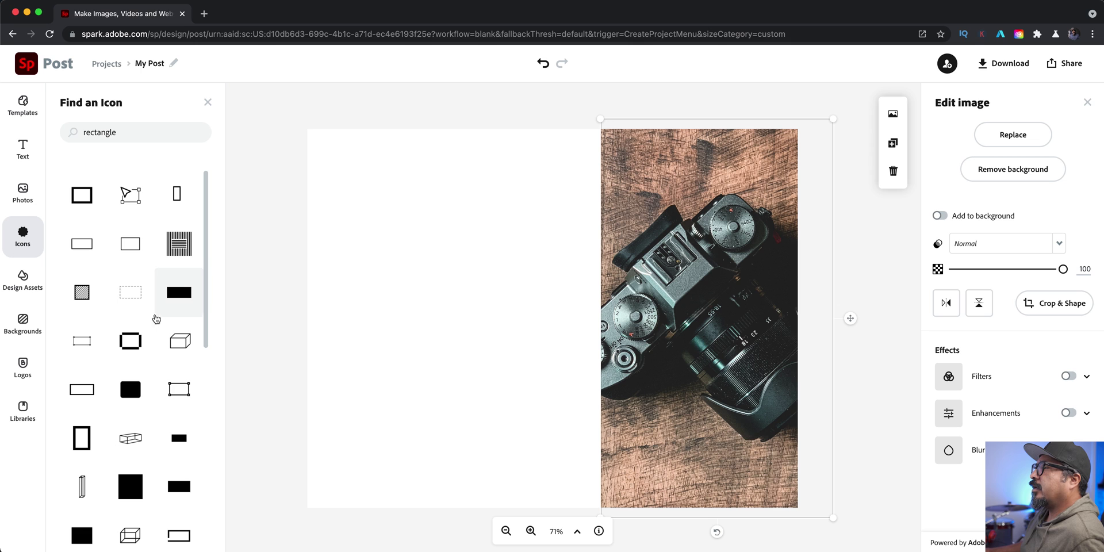
left_click(179, 477)
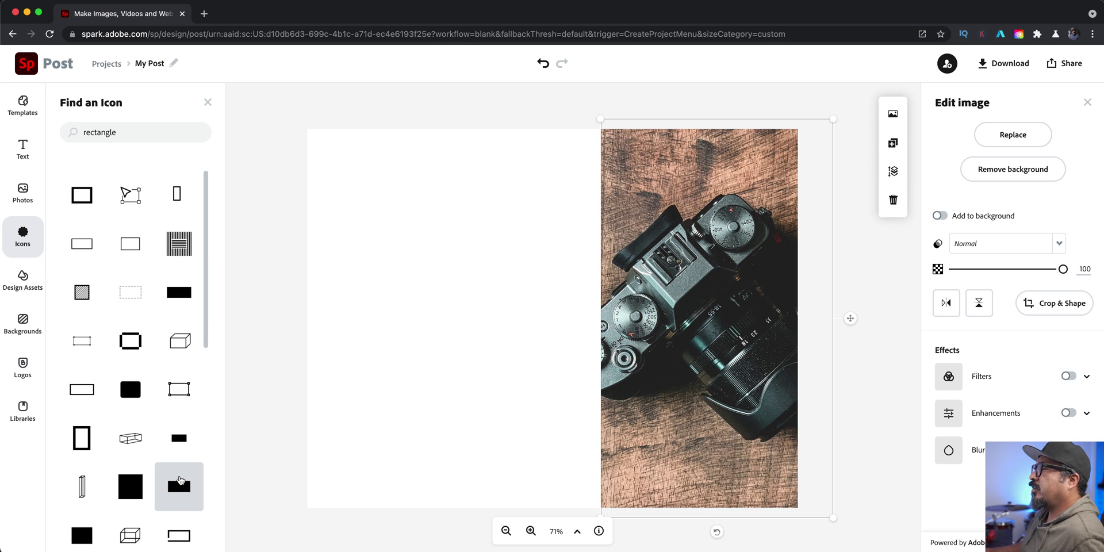
- Reshape the rectangle into a narrow vertical bar spanning the full page height and place it over the photo's left edge
left_click(410, 353)
left_click_drag(457, 399, 600, 306)
left_click_drag(631, 379, 532, 514)
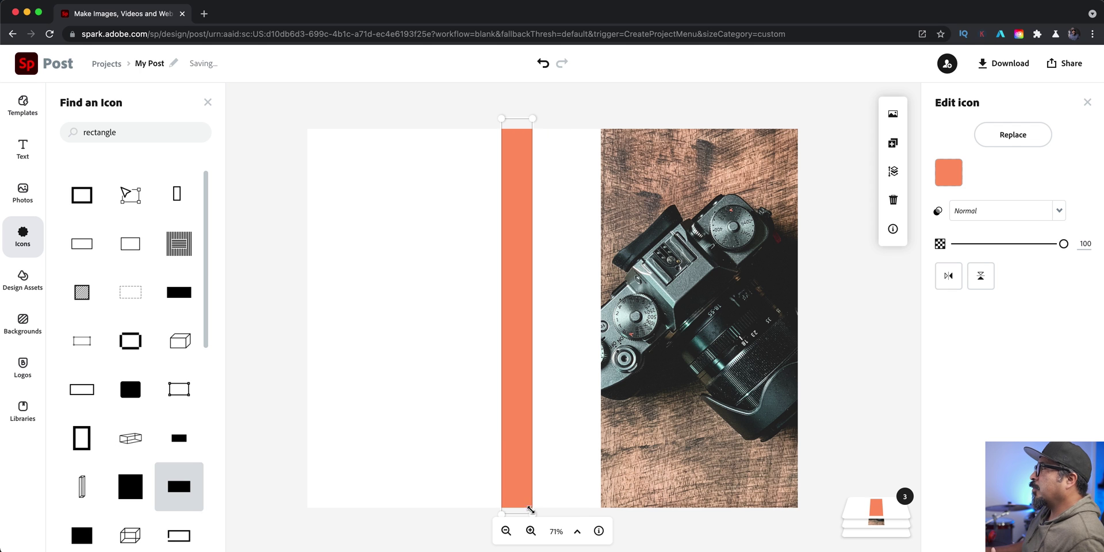
left_click_drag(517, 459, 595, 457)
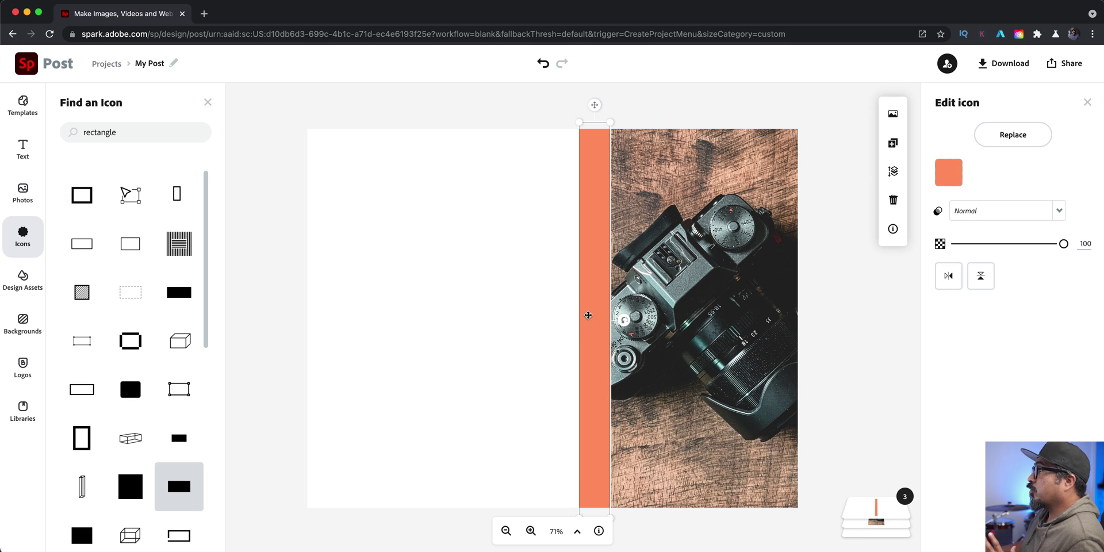
mouse_move(588, 319)
left_mouse_down()
mouse_move(596, 327)
mouse_move(578, 327)
mouse_move(593, 328)
left_mouse_up()
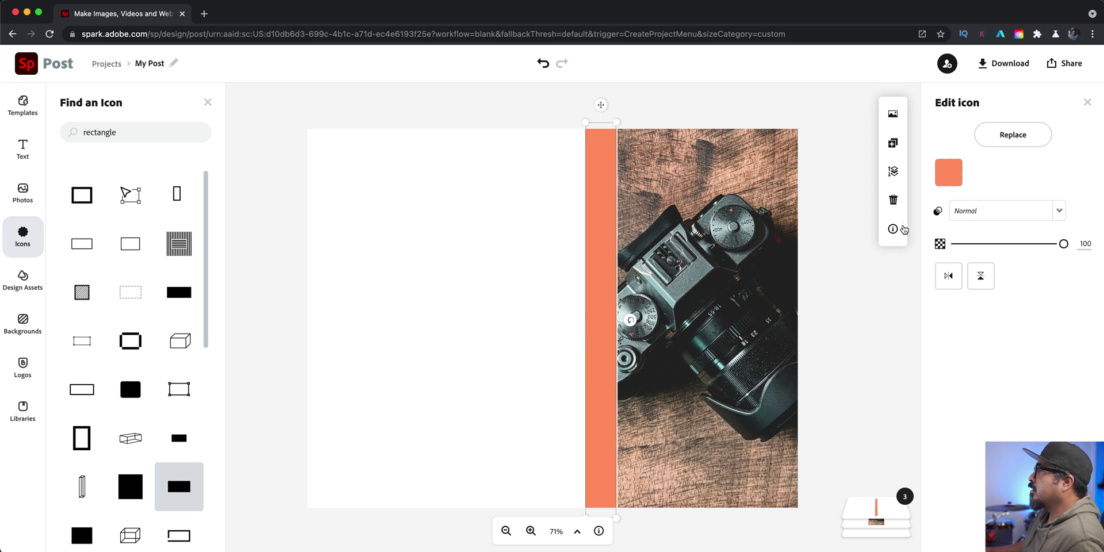
- Recolor the vertical bar with the dark teal #174C4F from the current palette
left_click(949, 173)
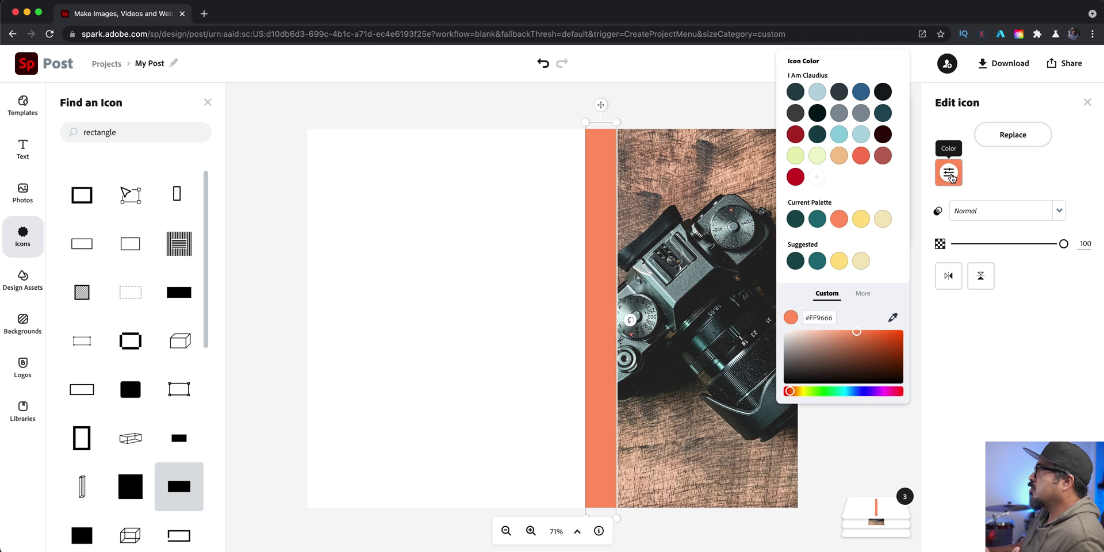
left_click(797, 220)
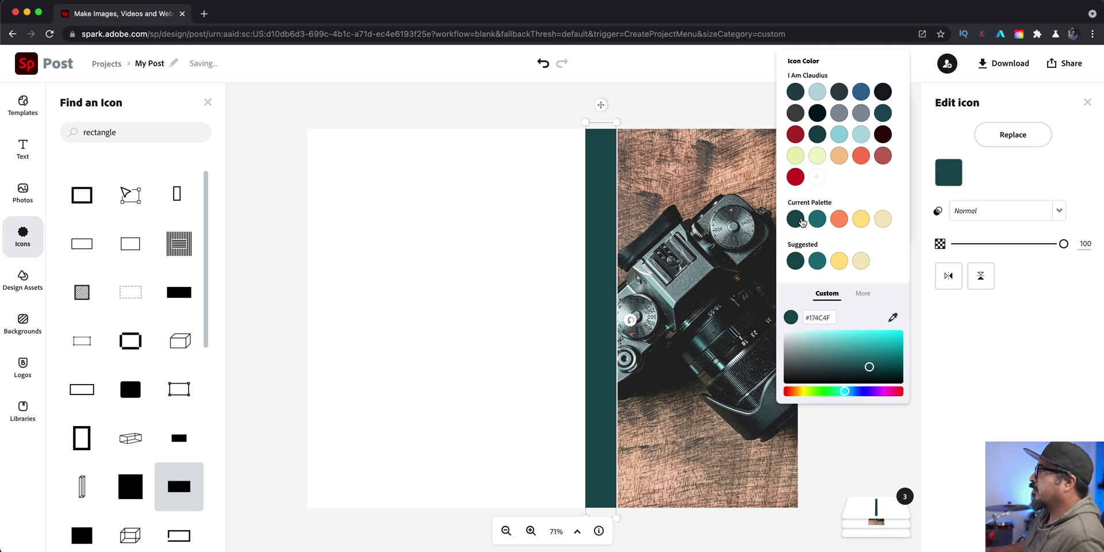
left_click(535, 119)
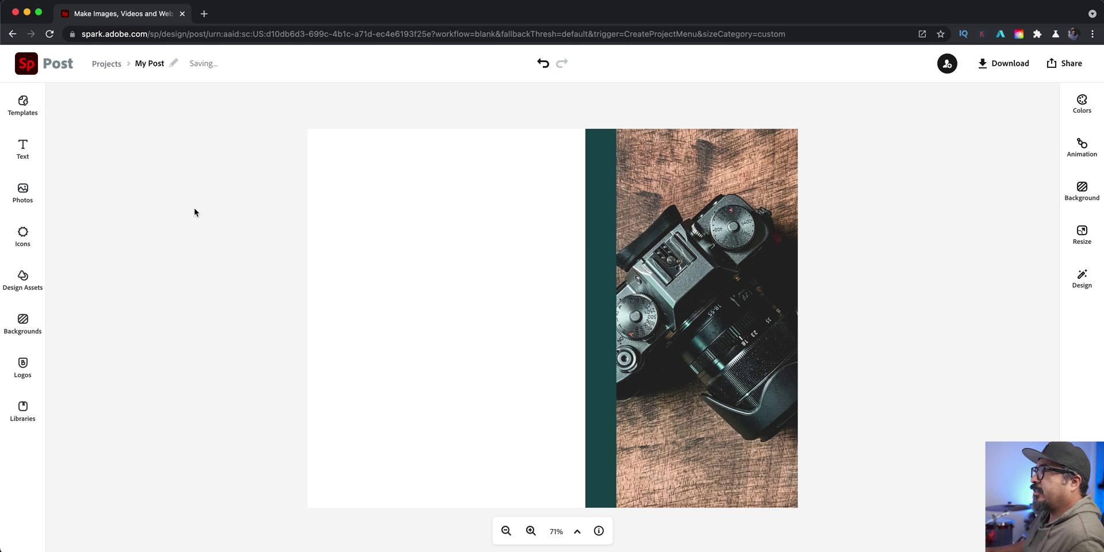
- Add a text box to the blank area of the page reading "Top 5 Photography Tips"
left_click(31, 154)
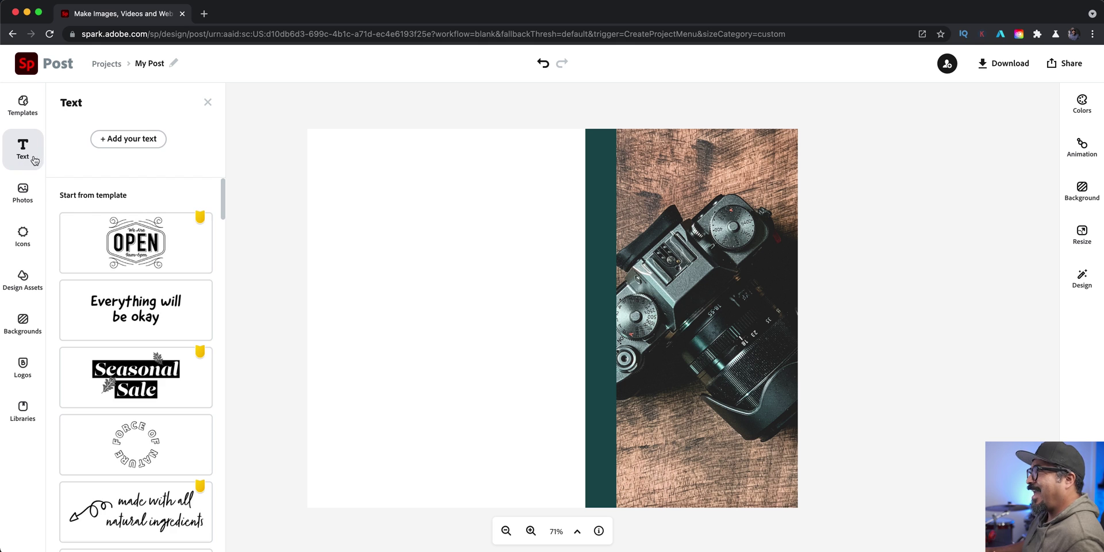
left_click(96, 145)
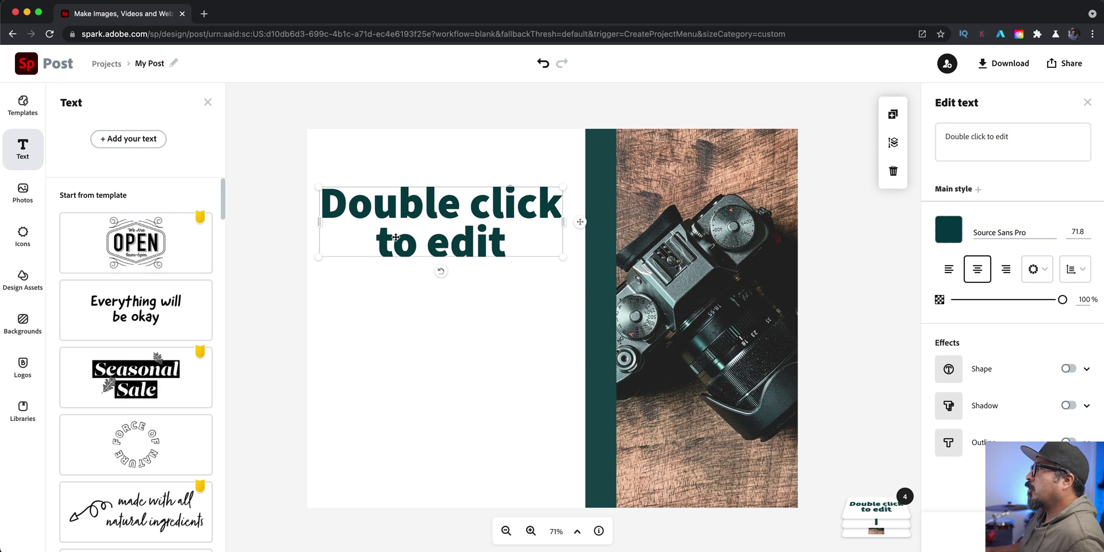
left_click(1059, 136)
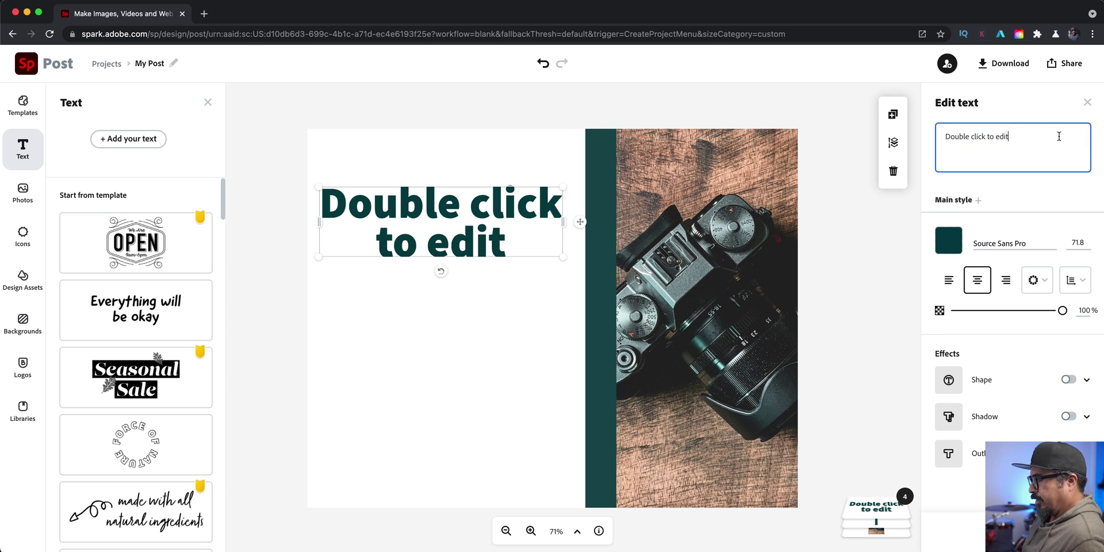
key("super+a")
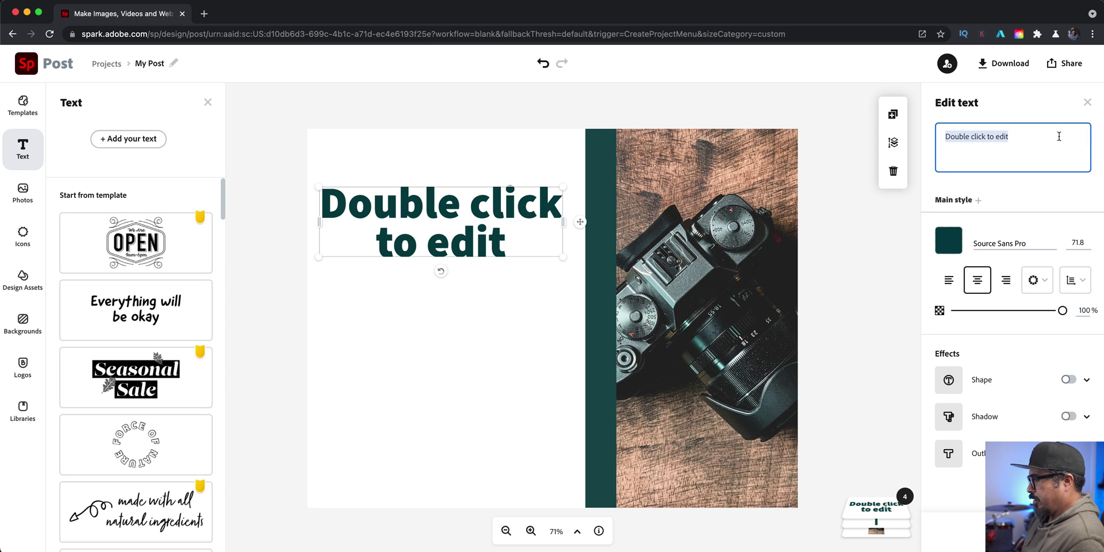
type("Top 5 Ph")
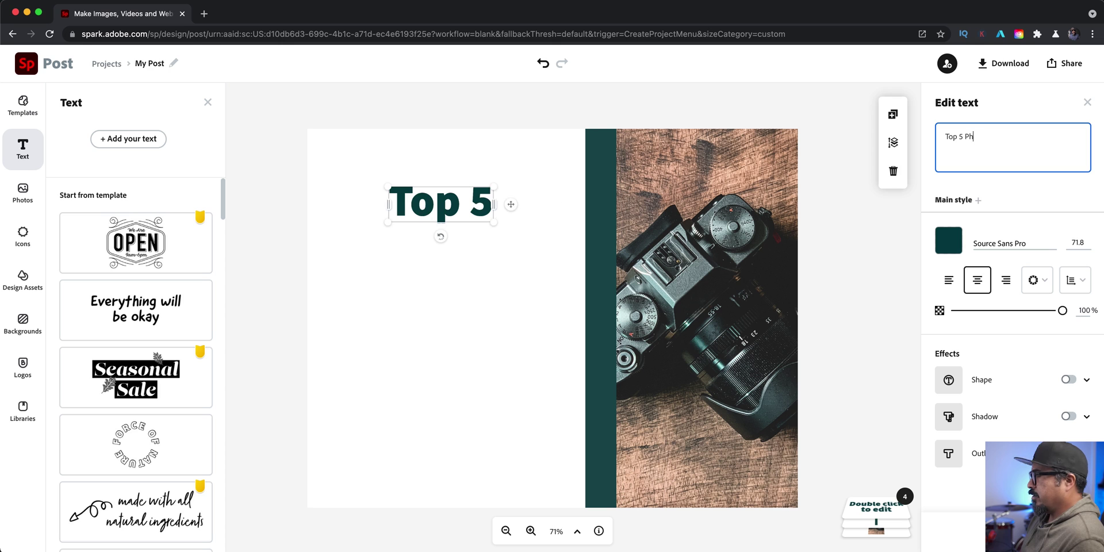
type("otogr")
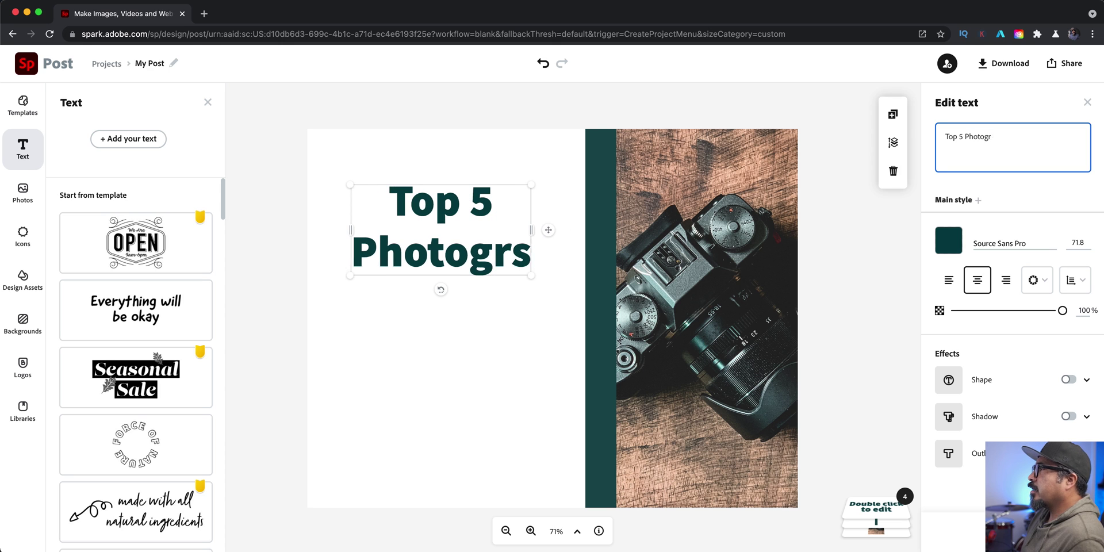
type("aphy Tips")
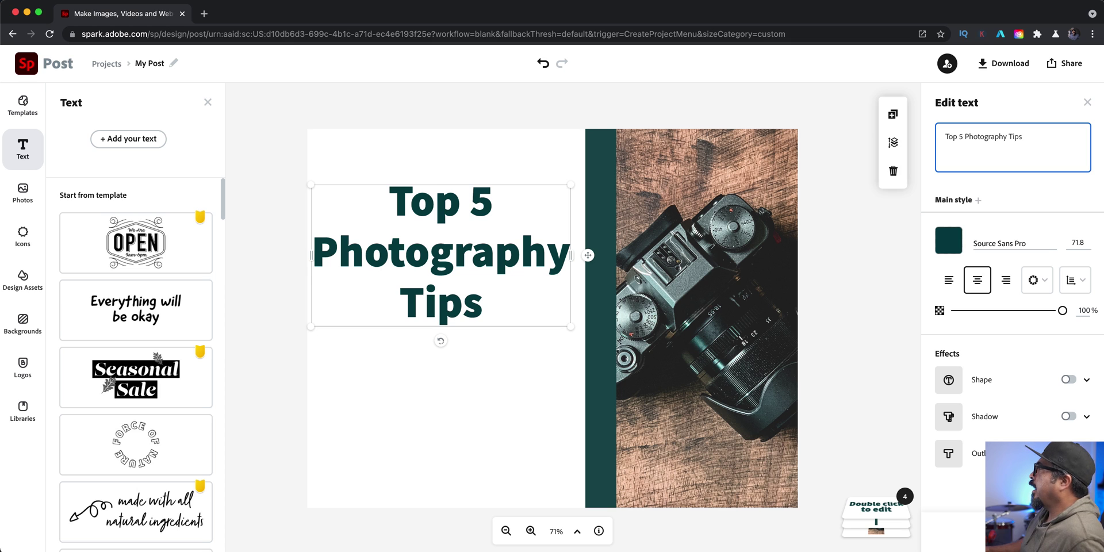
- Apply the Capitalize & fit alignment to the heading, reshape it to two lines and move it slightly lower
left_click(1035, 280)
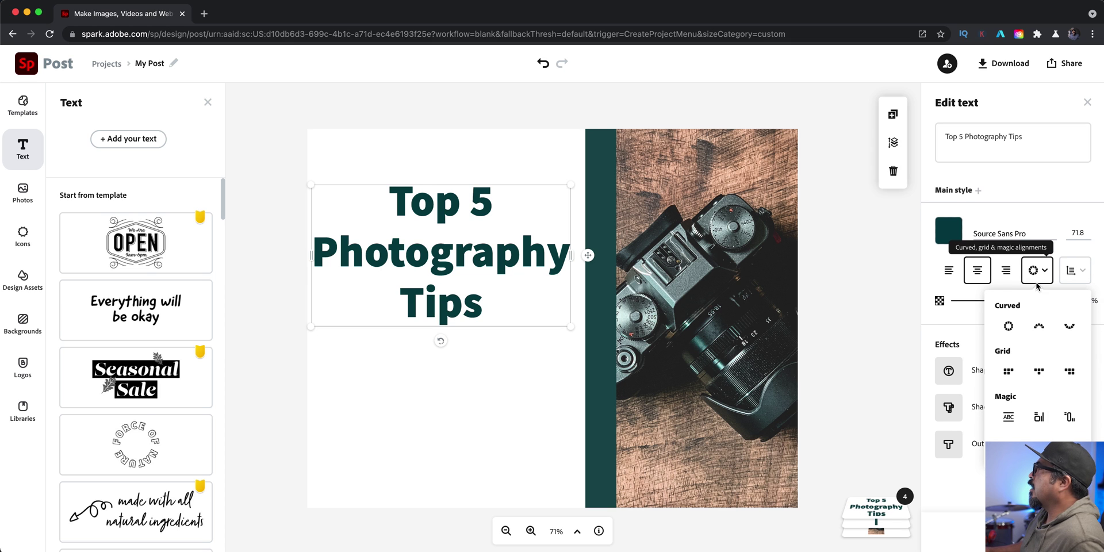
left_click(1018, 421)
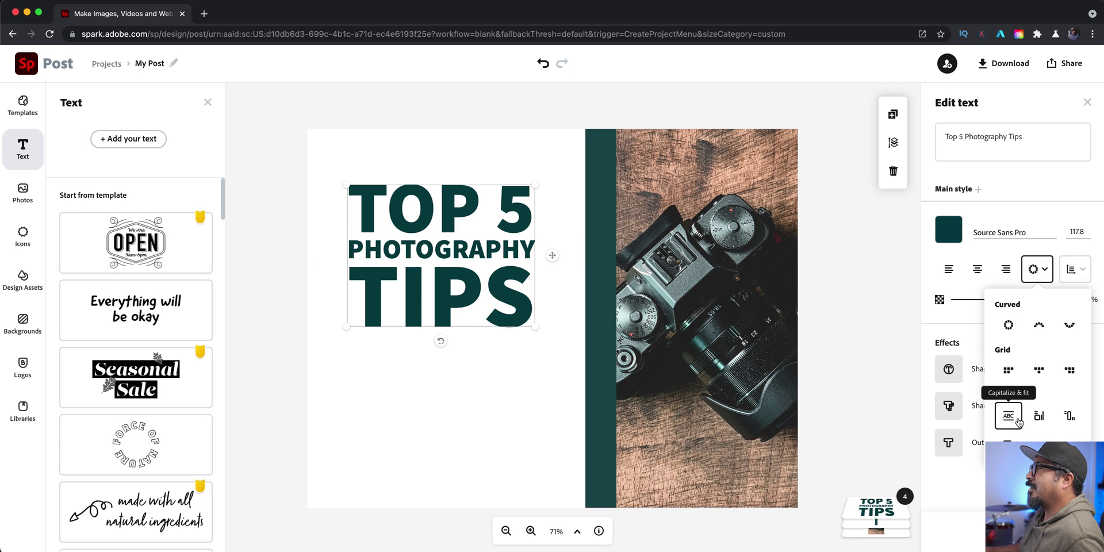
left_click_drag(539, 326, 553, 268)
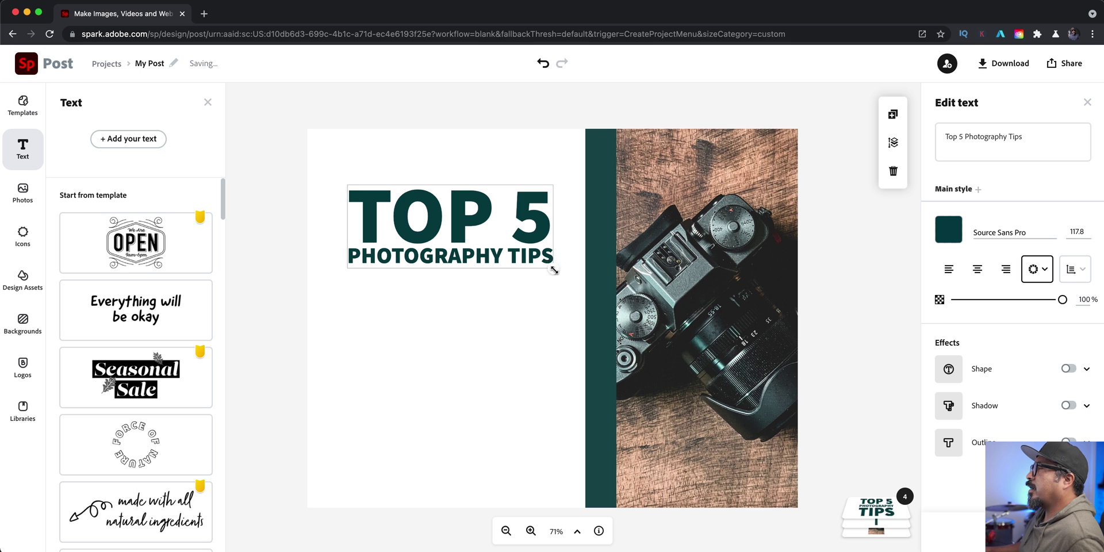
left_click_drag(508, 214, 505, 250)
- Set the heading's font to Industry Inc Base and enlarge the heading slightly
left_click(1035, 231)
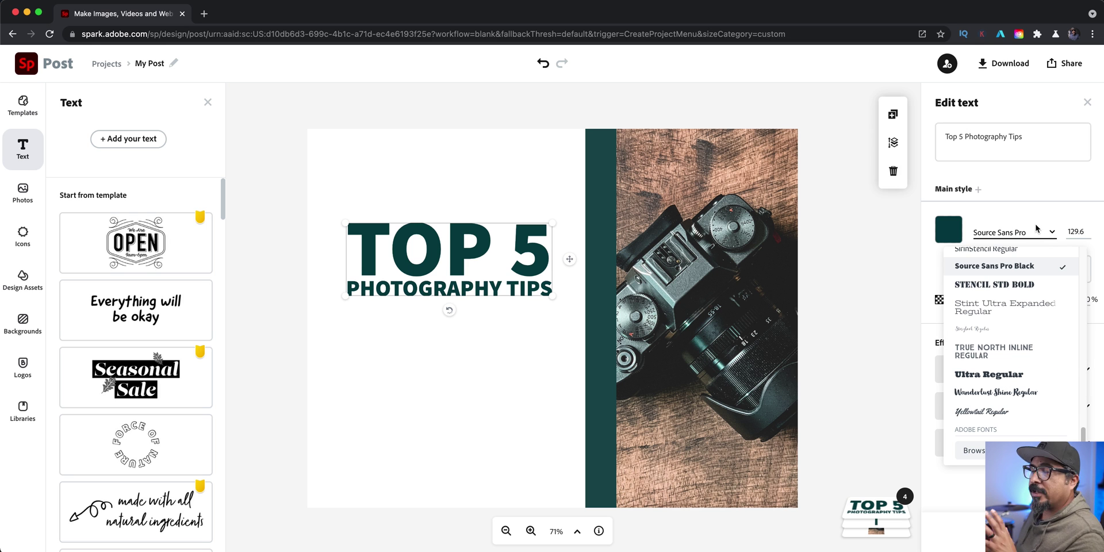
left_click_drag(1083, 368, 1074, 248)
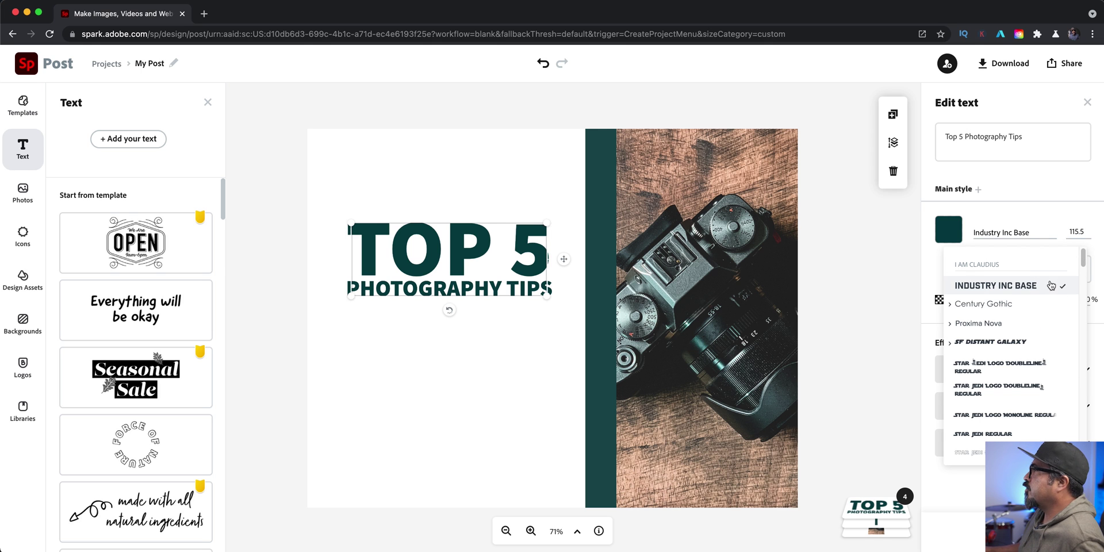
left_click(1051, 285)
left_click_drag(546, 225, 549, 215)
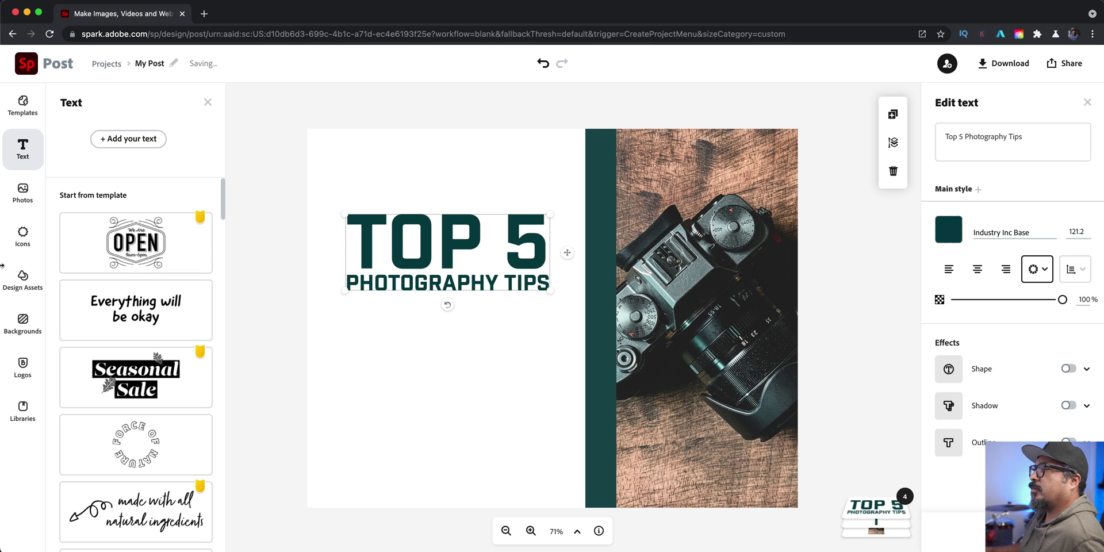
- Add the primary brand logo to the page, resize it and center it below the heading
left_click(24, 374)
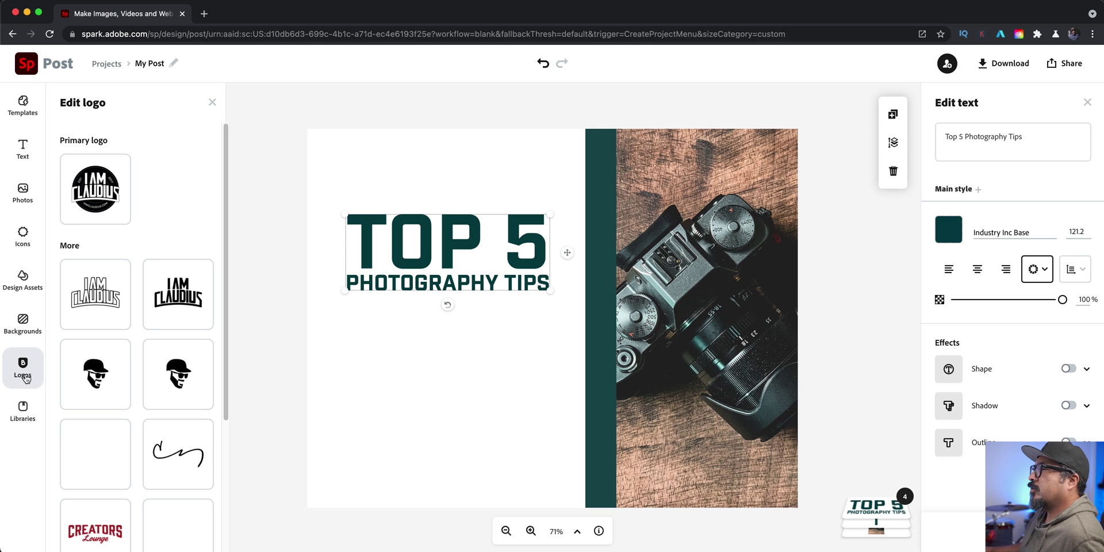
scroll(154, 372, "down", 5)
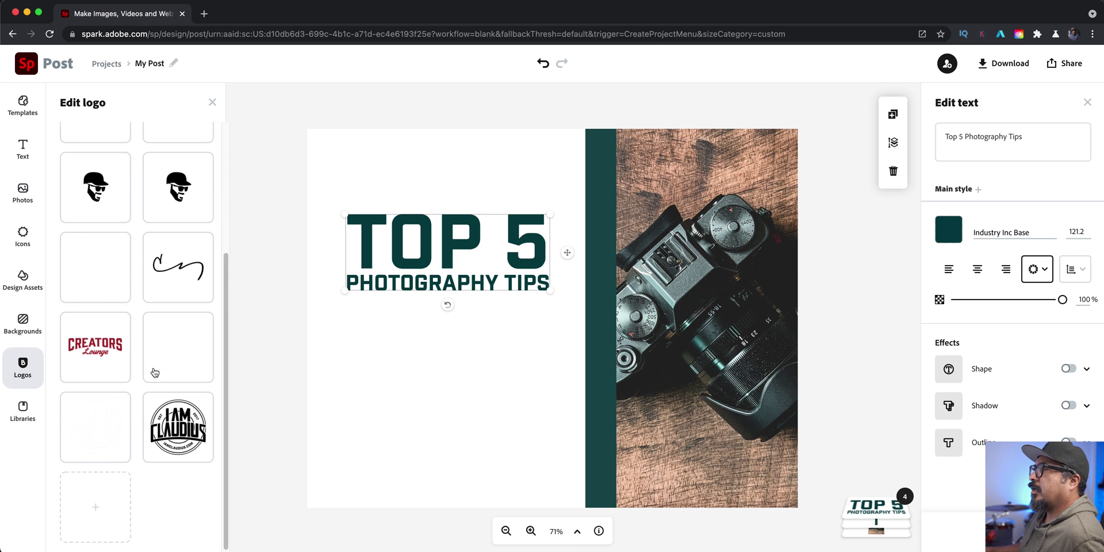
scroll(154, 372, "up", 5)
left_click(99, 204)
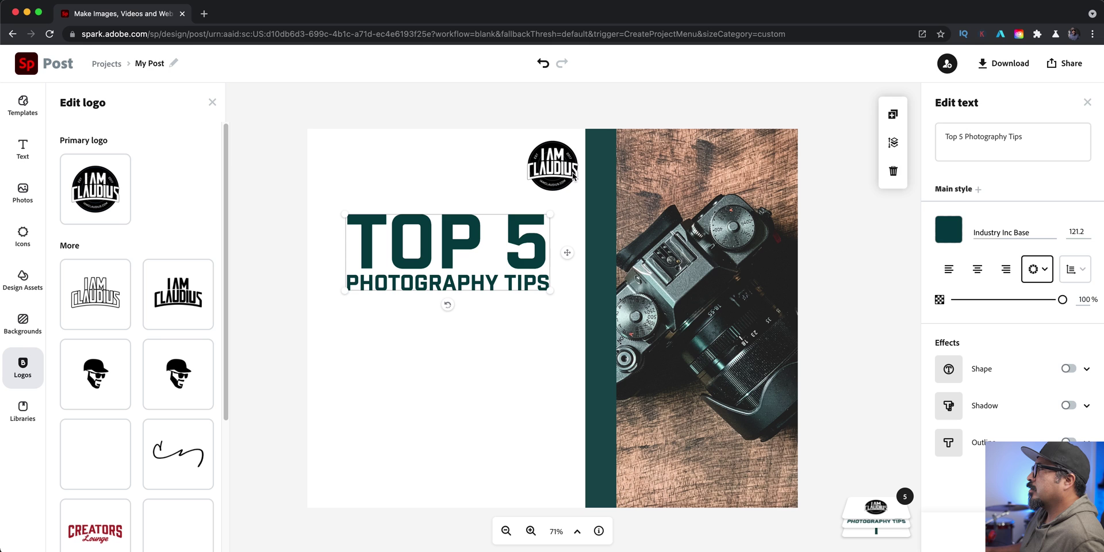
left_click_drag(546, 206, 450, 397)
left_click(450, 396)
left_click_drag(484, 352, 495, 341)
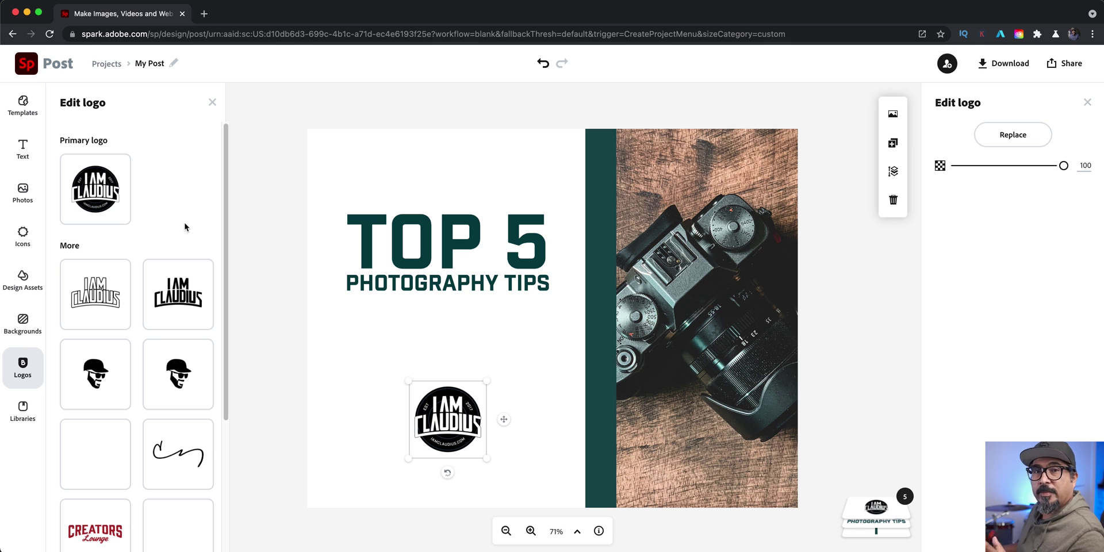
left_click(23, 151)
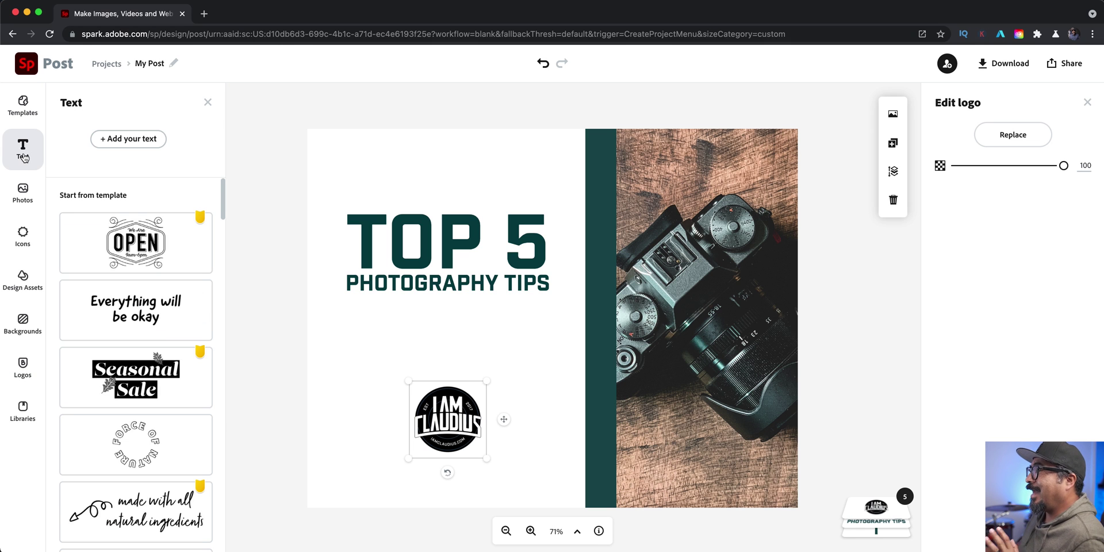
left_click(387, 253)
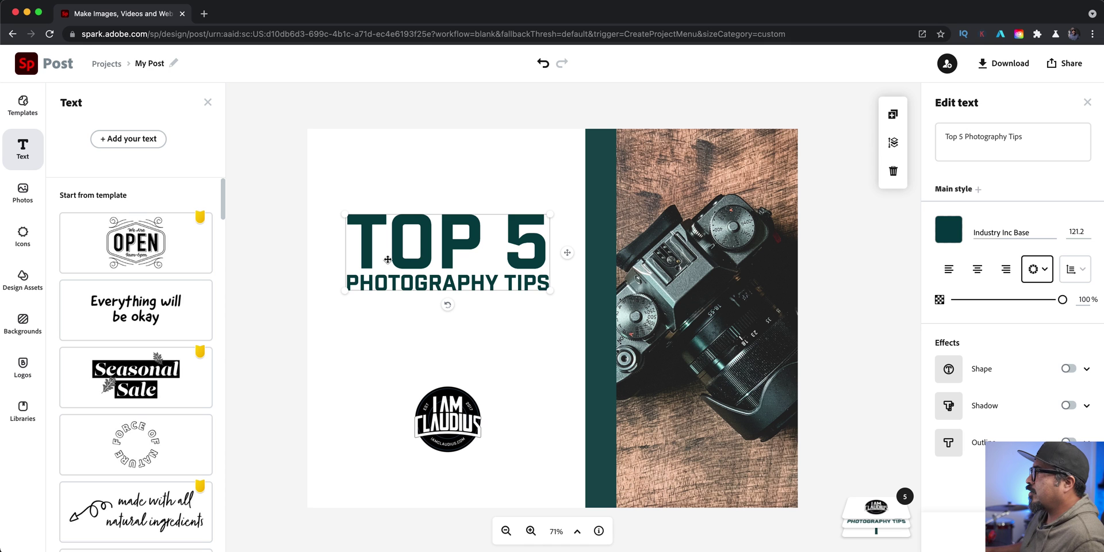
left_click(895, 117)
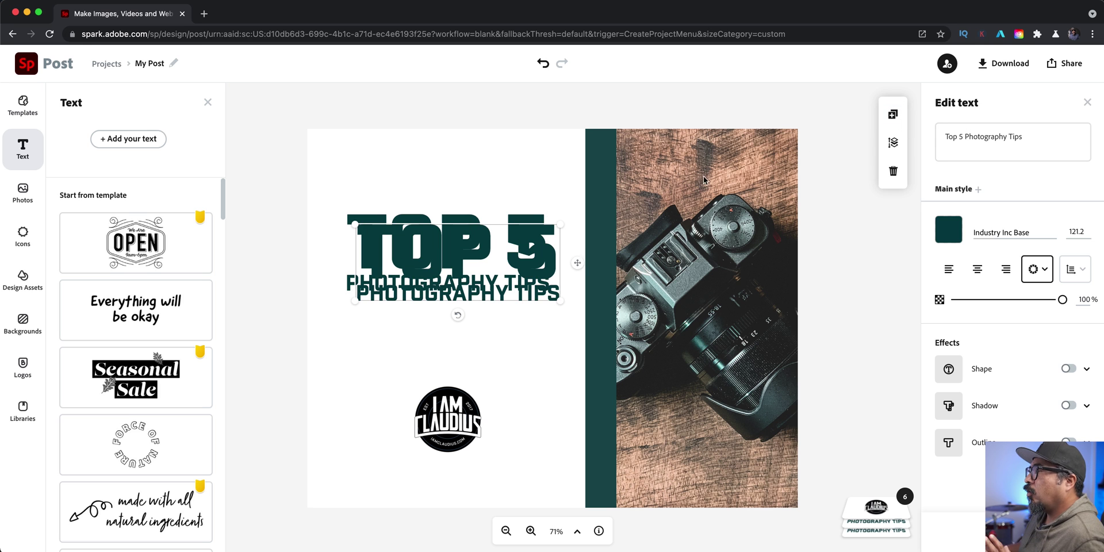
left_click_drag(513, 267, 499, 381)
left_click(982, 130)
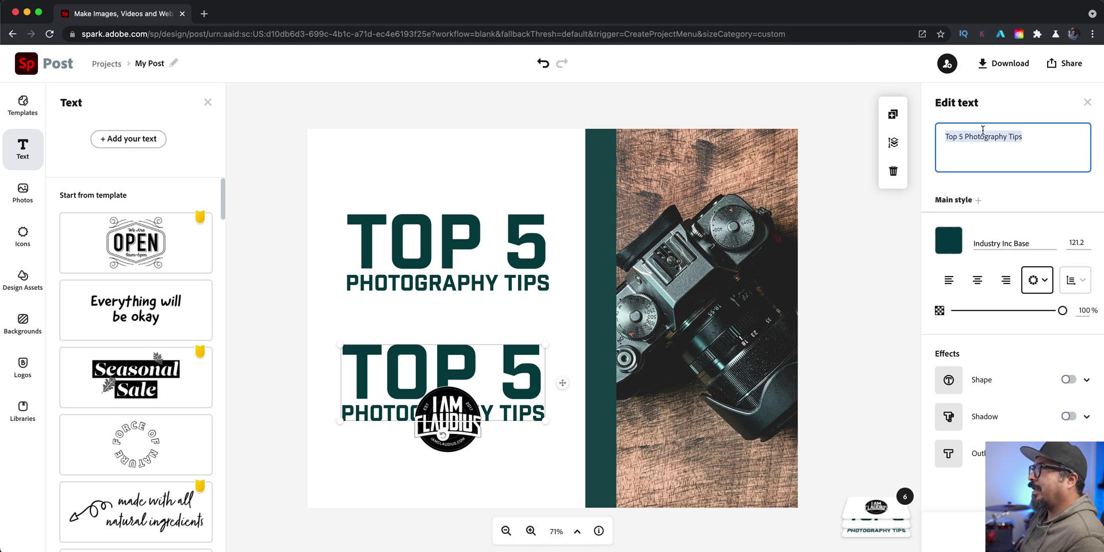
type("www.")
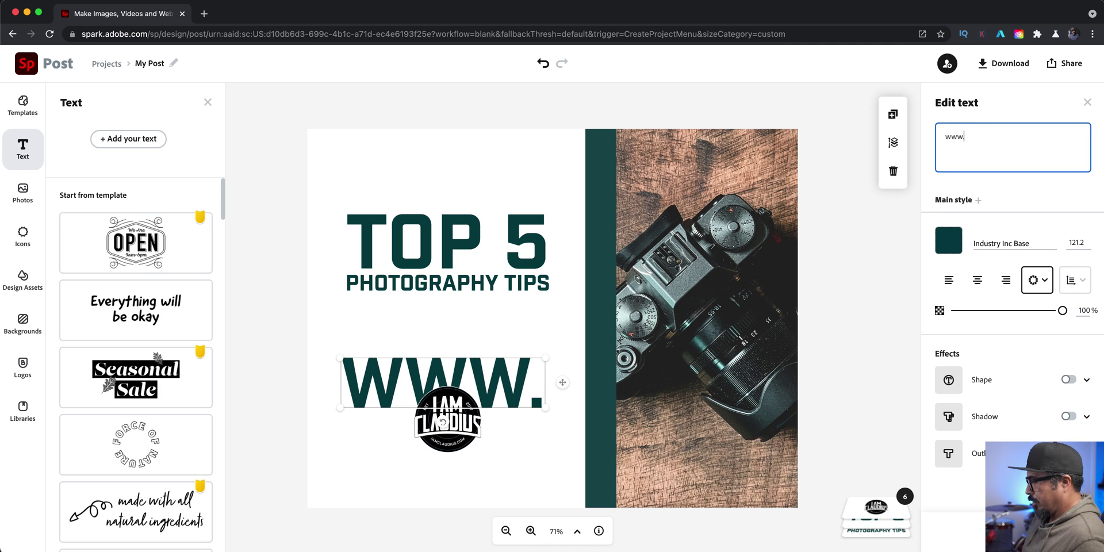
type("iamclaudius")
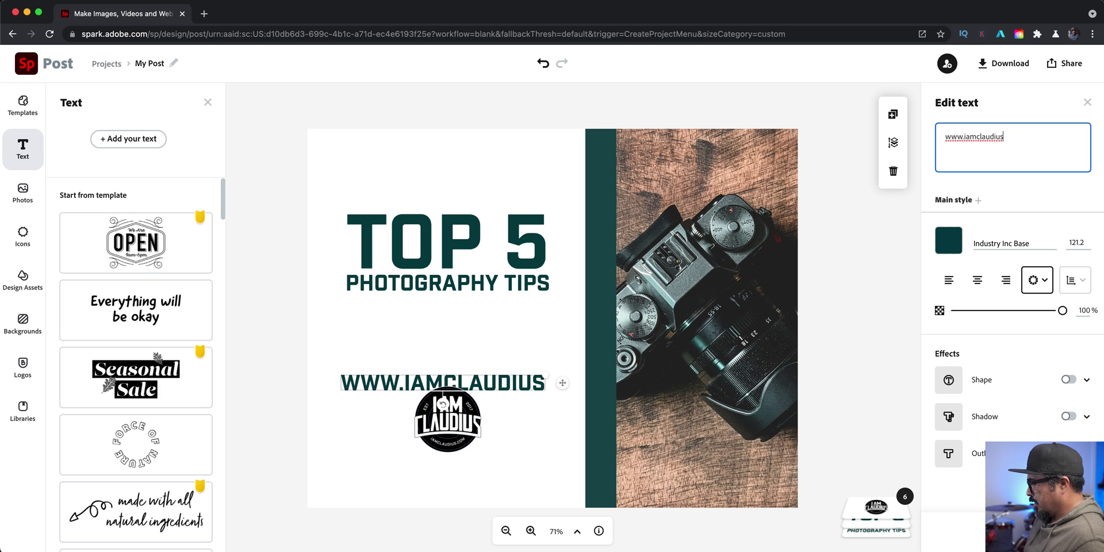
type(".com")
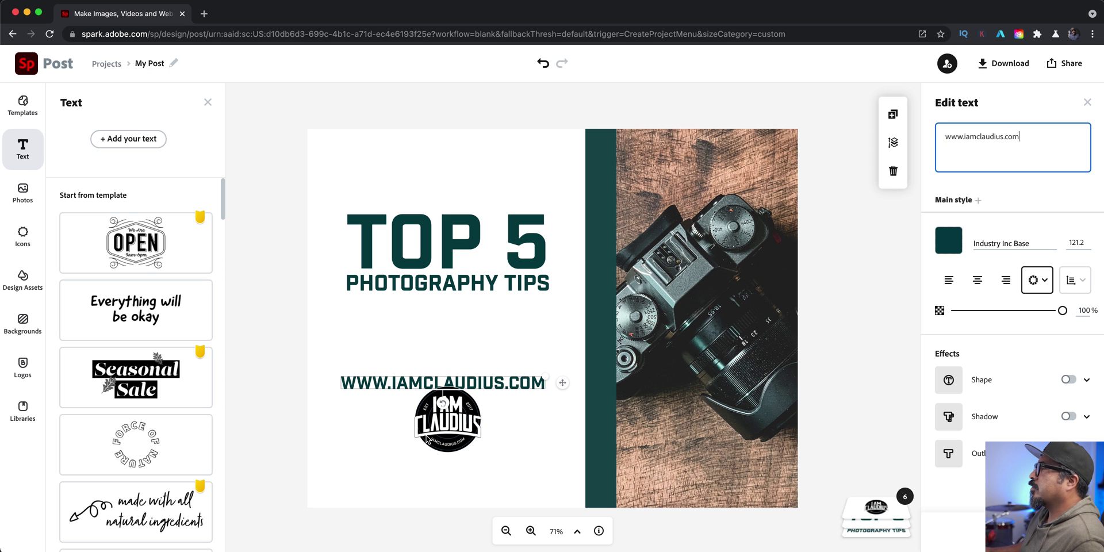
- Move the web address beneath the logo and shrink it to a small centered line near the page's lower edge
left_click(492, 361)
left_click_drag(374, 383, 373, 477)
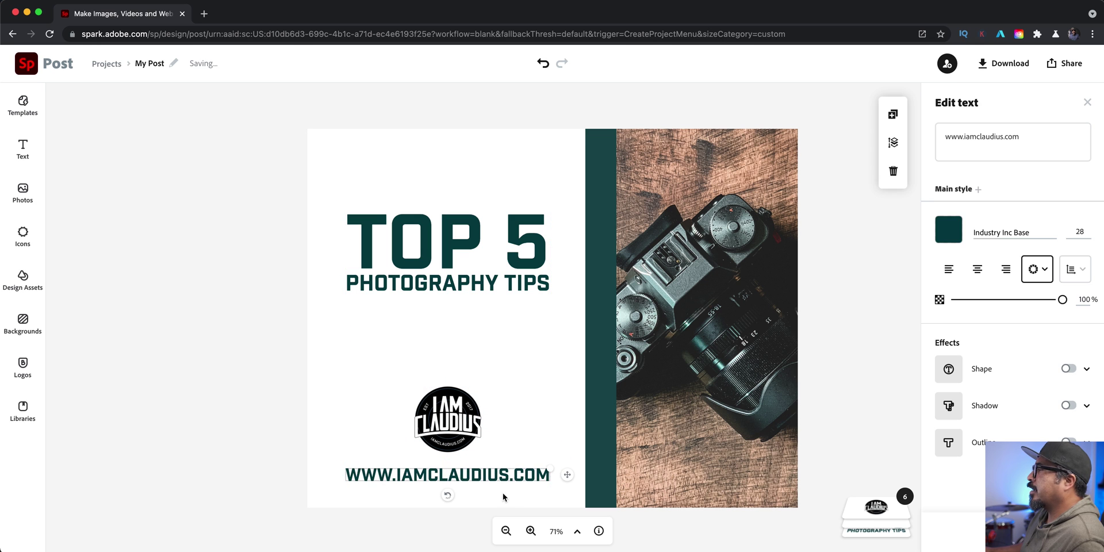
left_click(243, 452)
- Rename the project as PDF_COVER_PAGE
left_click(150, 63)
type("P")
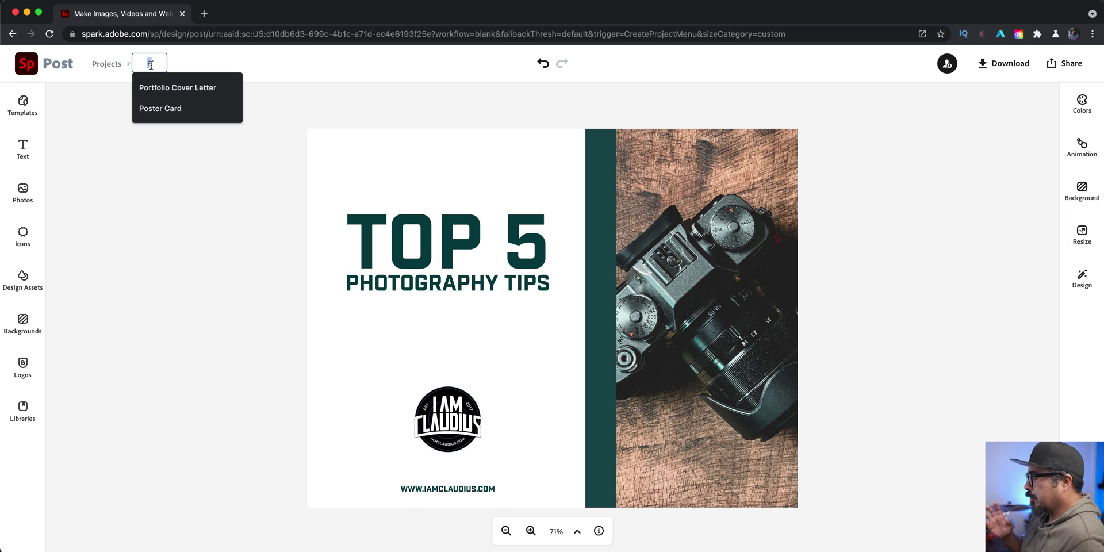
type("DF")
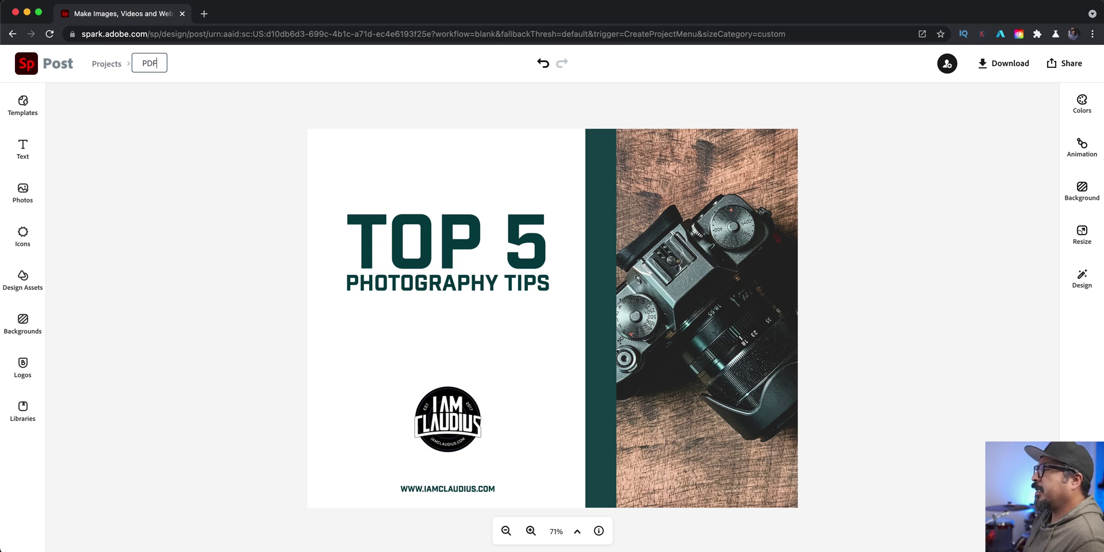
type("_COVER")
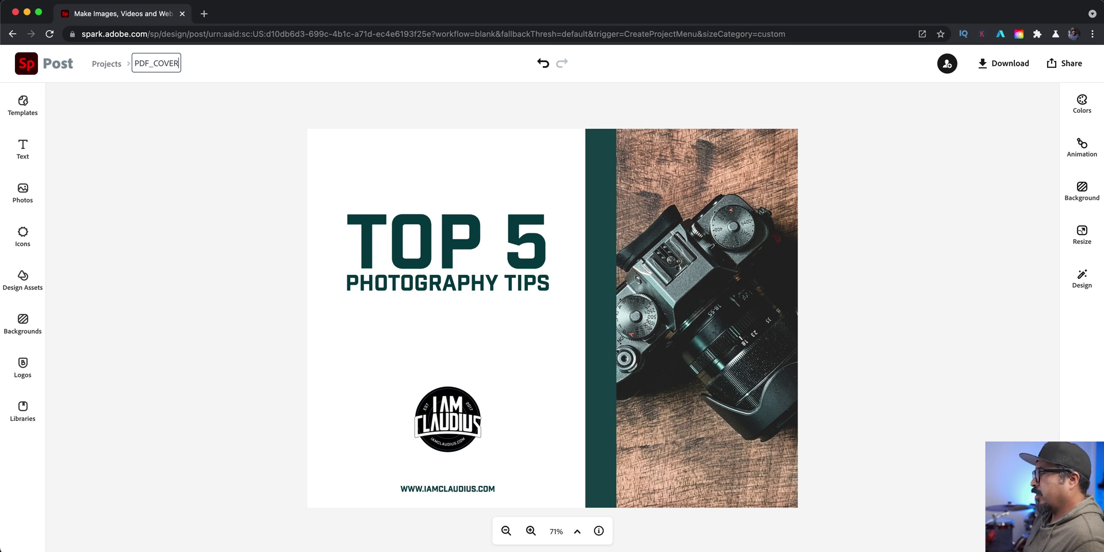
type("_PAGE")
key("Return")
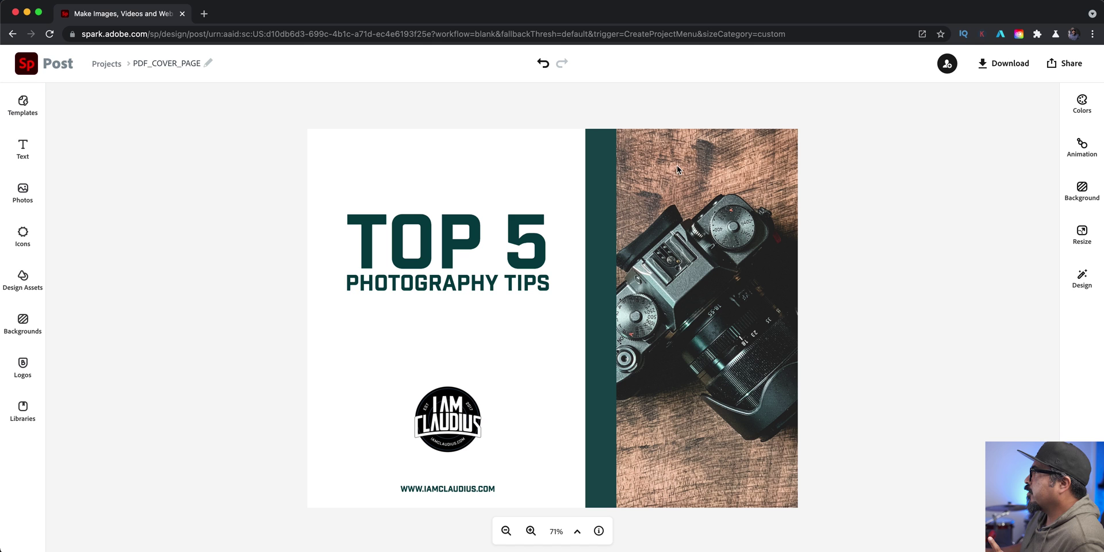
- Download the cover page in PDF format
left_click(999, 73)
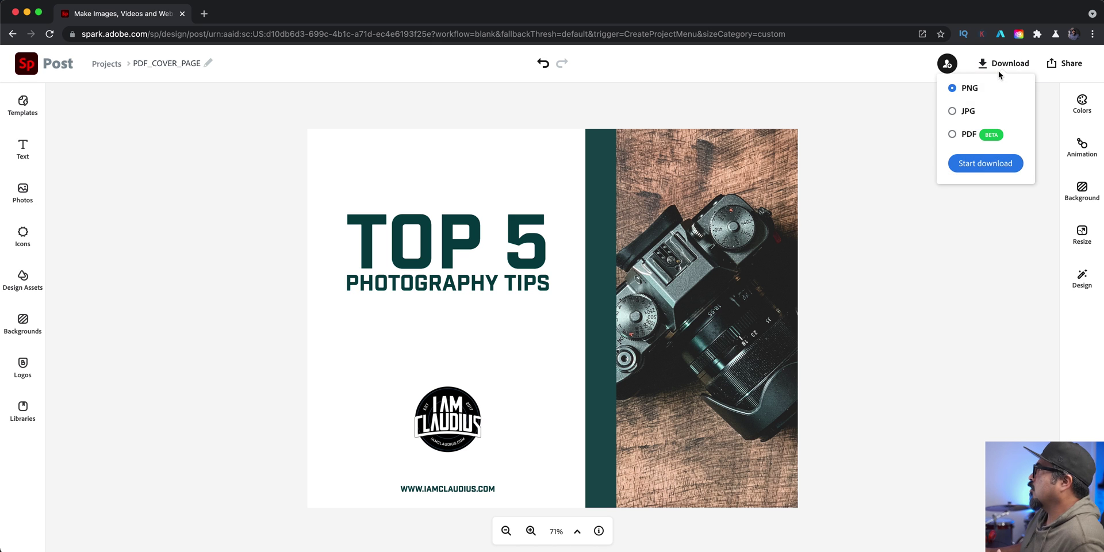
left_click(968, 138)
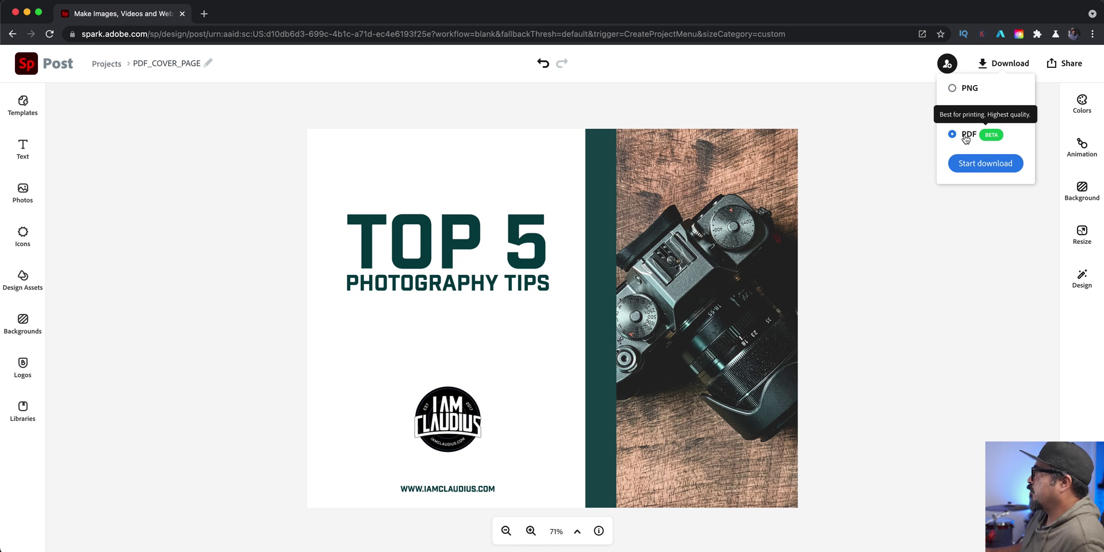
left_click(996, 164)
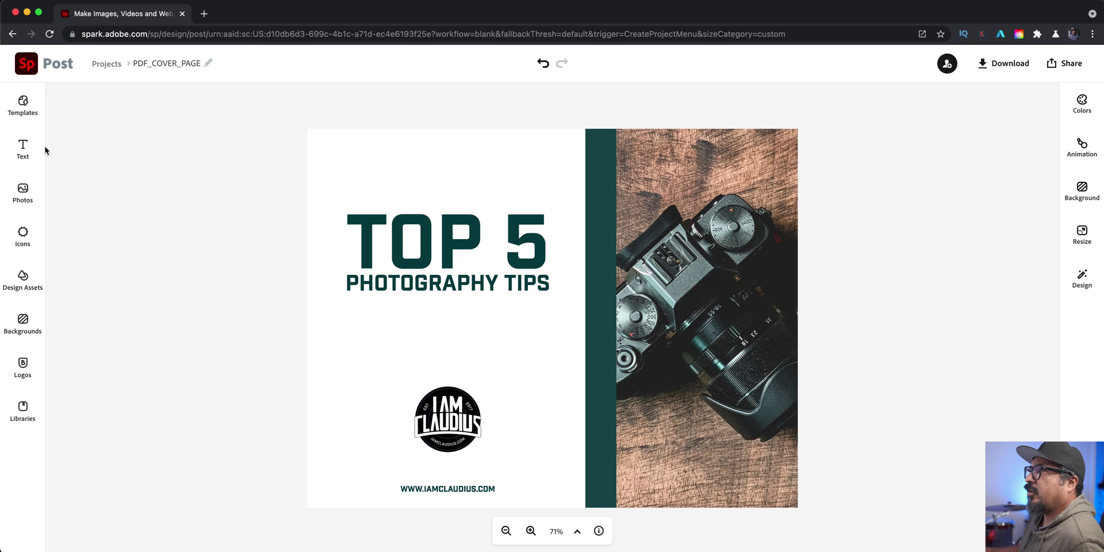
- Return to the projects list and duplicate PDF_COVER_PAGE under the name PDF_PAGE_01
left_click(109, 65)
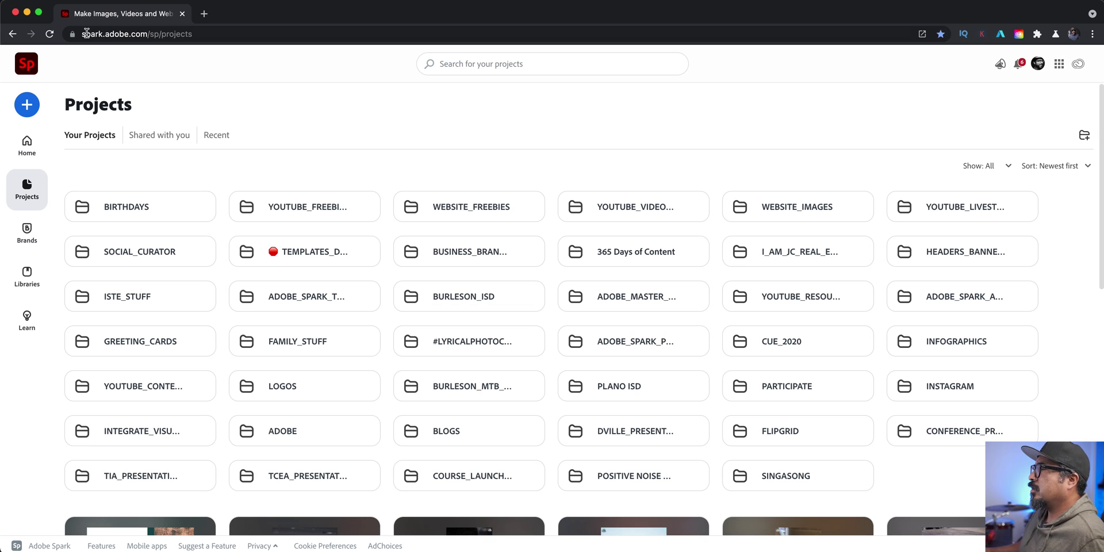
scroll(203, 319, "down", 2)
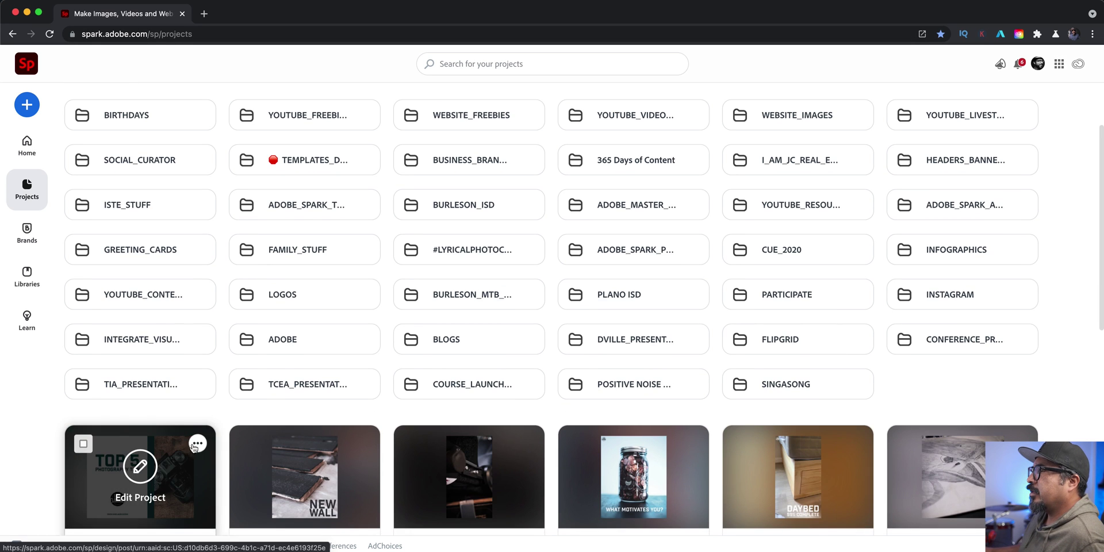
scroll(201, 437, "down", 1)
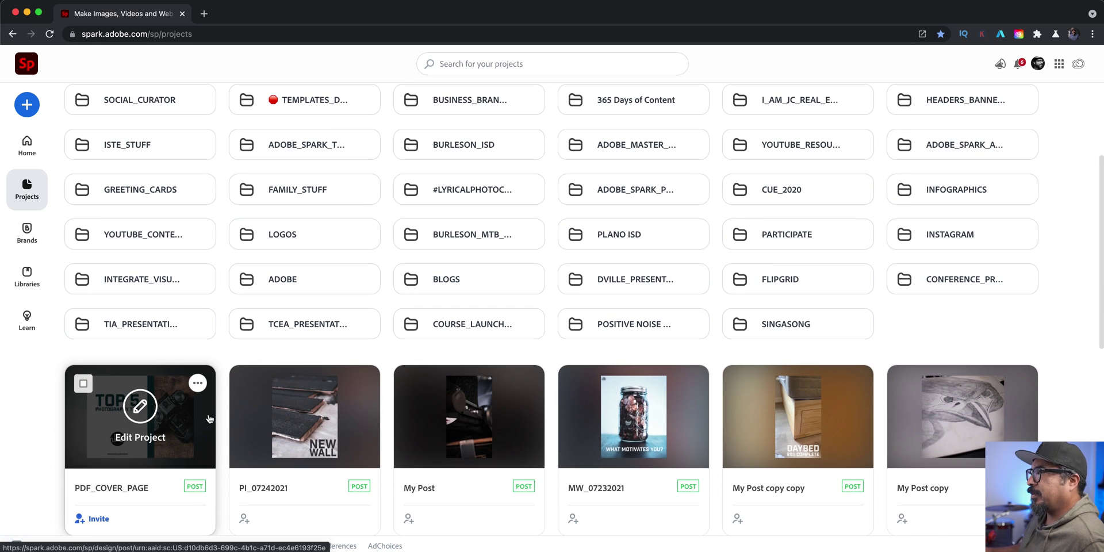
left_click(198, 386)
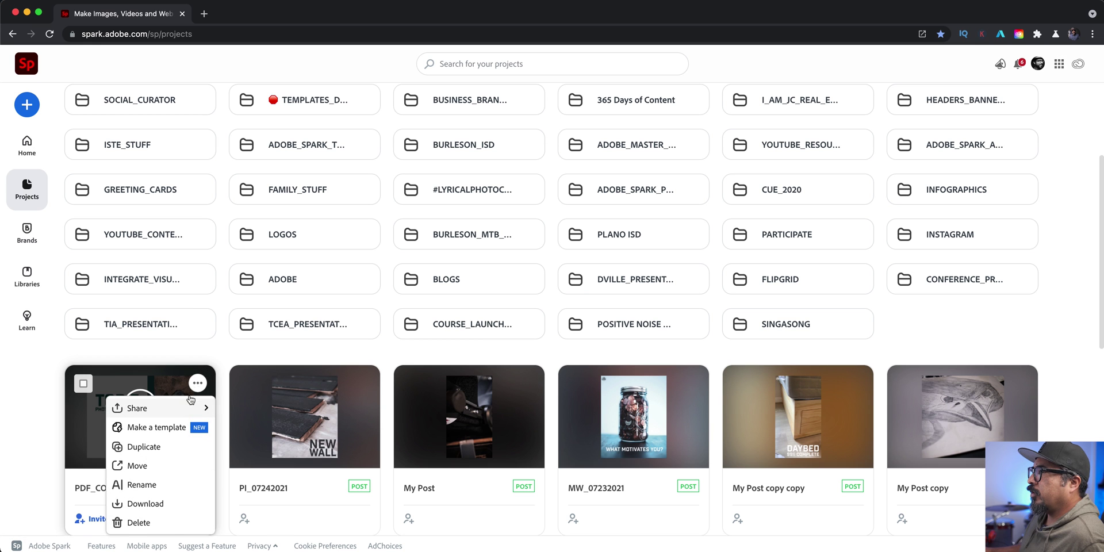
left_click(164, 446)
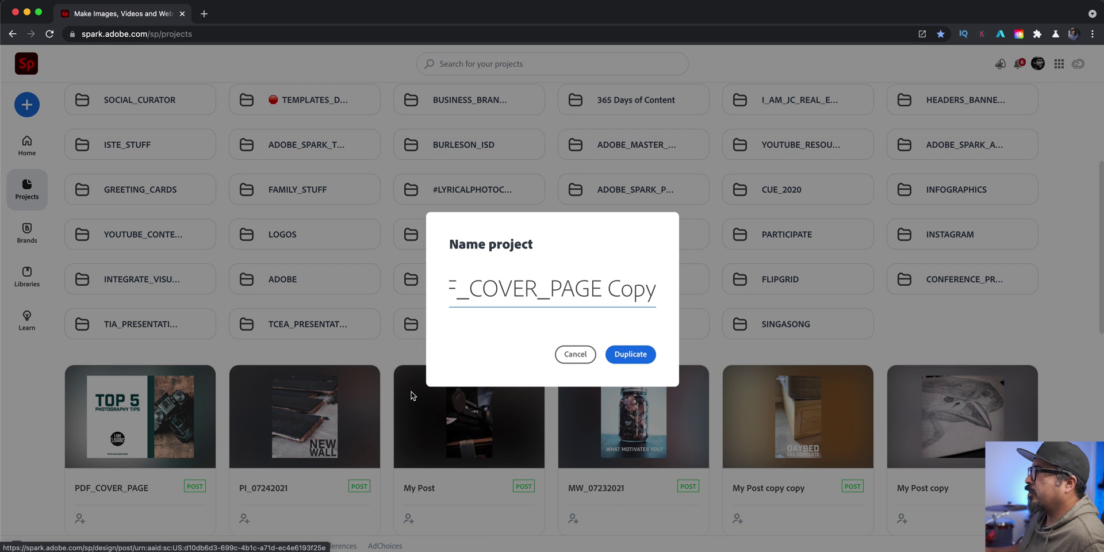
left_click_drag(557, 290, 656, 291)
key("BackSpace")
key("BackSpace")
key("BackSpace")
key("BackSpace")
key("BackSpace")
key("BackSpace")
key("BackSpace")
type("PAGE_01")
key("Return")
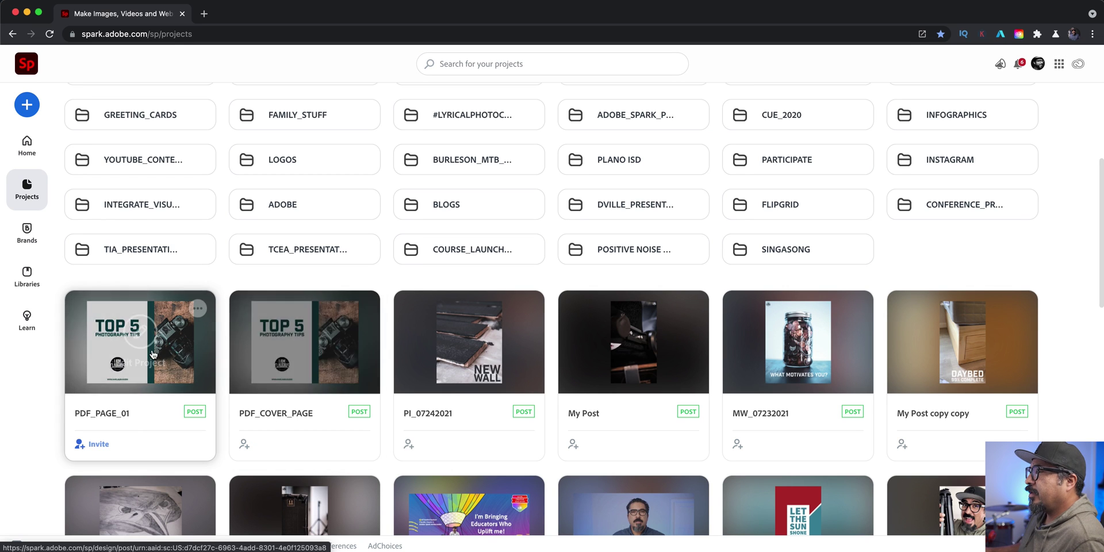
- Open PDF_PAGE_01 for editing and change the heading text to Shoot Photos Like A Boss
mouse_move(146, 337)
left_click(140, 332)
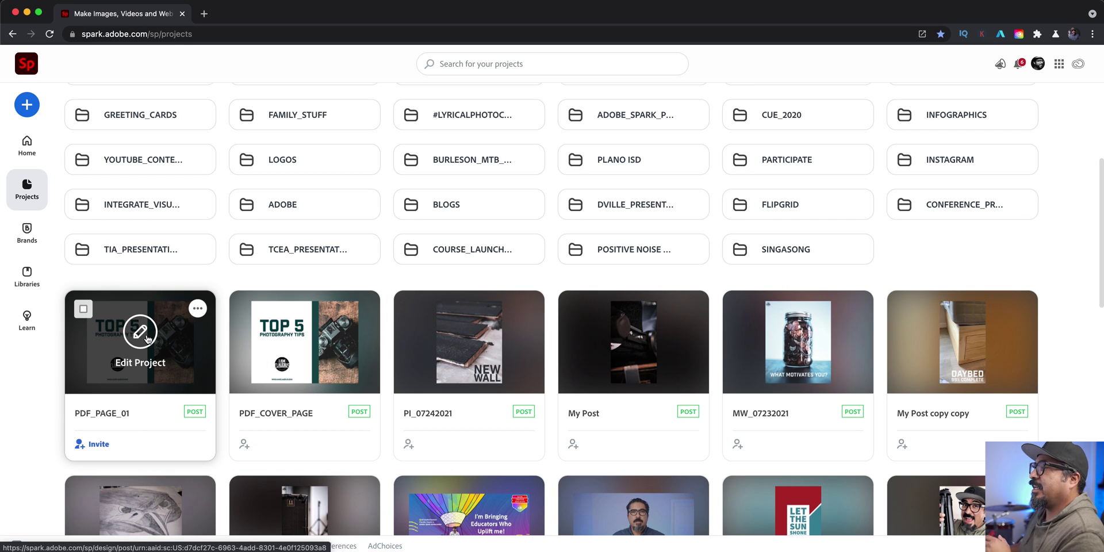
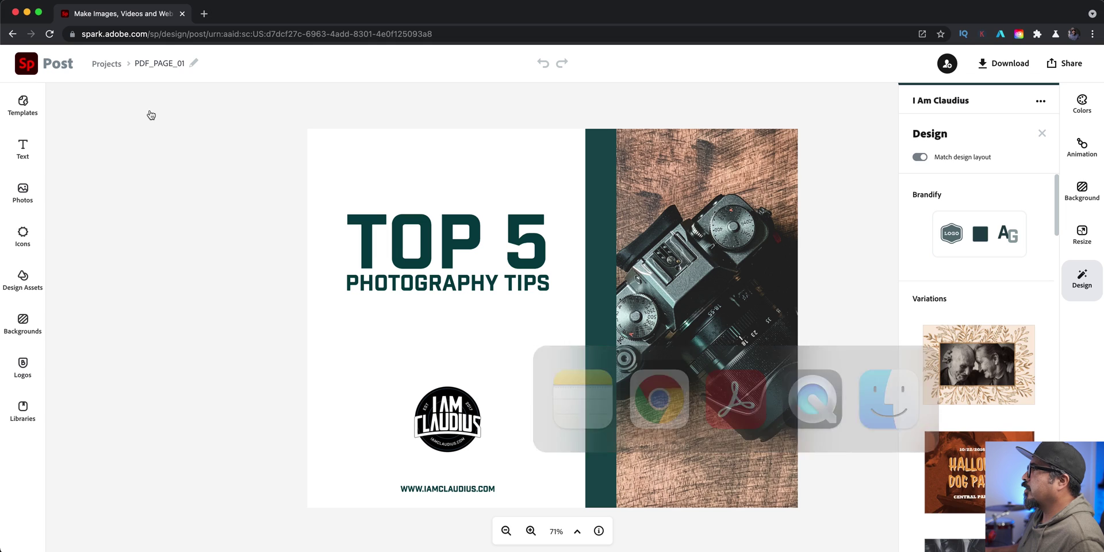
left_click(373, 252)
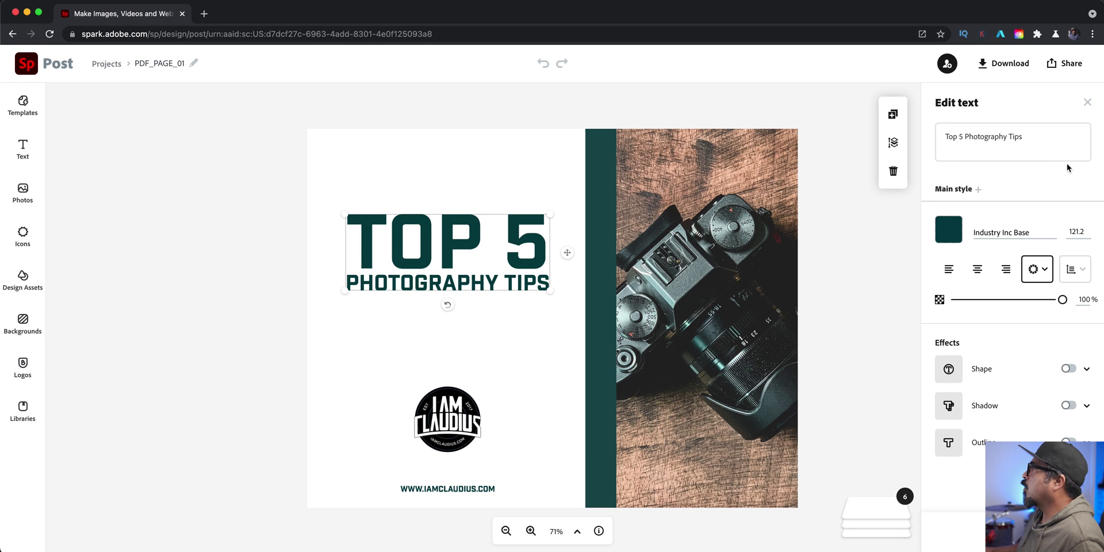
left_click_drag(1052, 141, 936, 121)
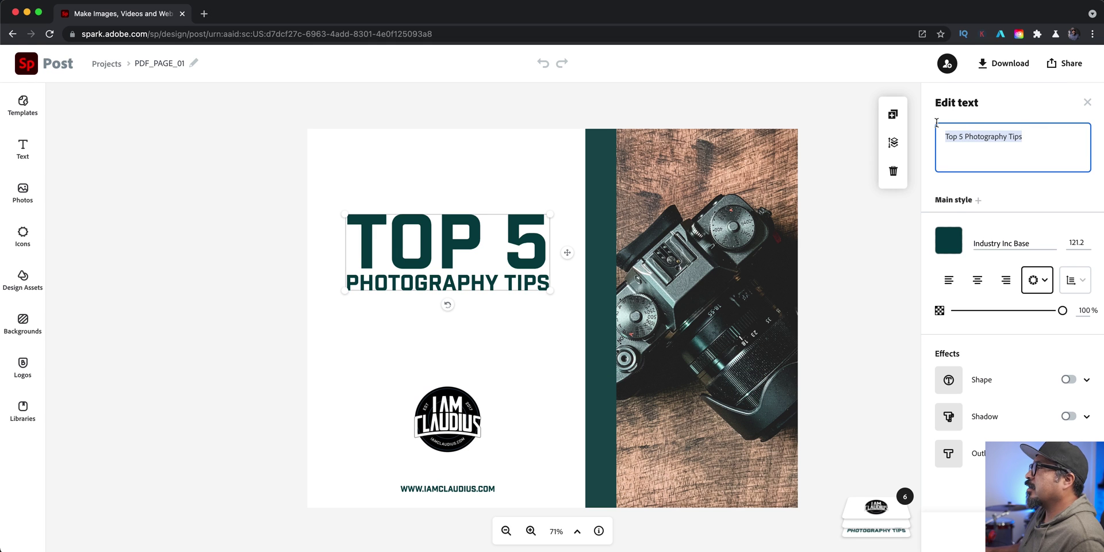
type("Shoot Photos Like A Boss")
- Move the heading near the top of the white area, and shrink the logo to sit just above the web address
left_click_drag(336, 266, 332, 247)
left_click_drag(434, 237, 434, 165)
left_click(463, 409)
left_click_drag(485, 388, 448, 453)
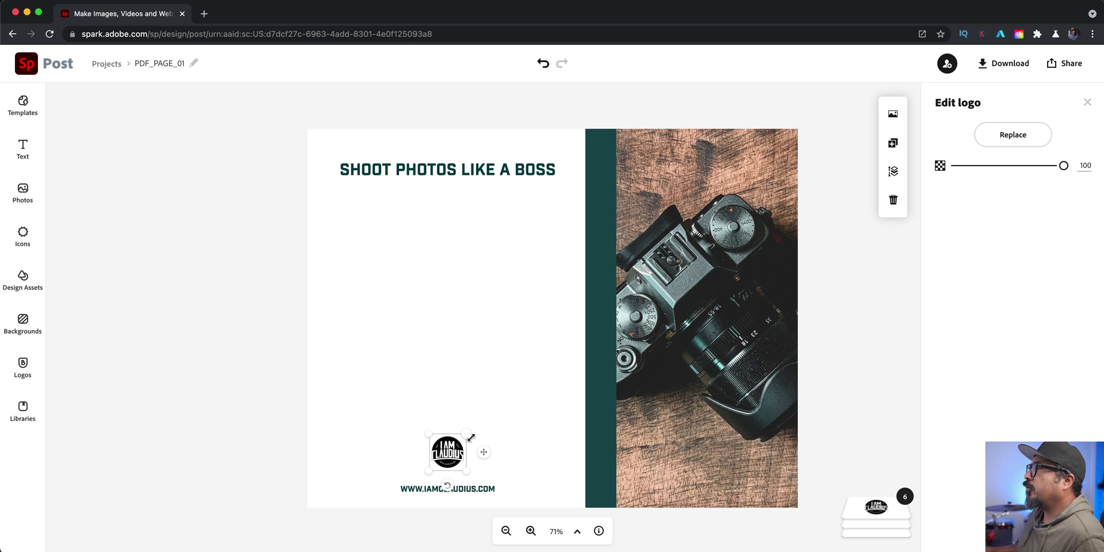
- Duplicate the Shoot Photos Like A Boss heading and align the copy a short distance below the original
left_click(457, 177)
left_click(460, 173)
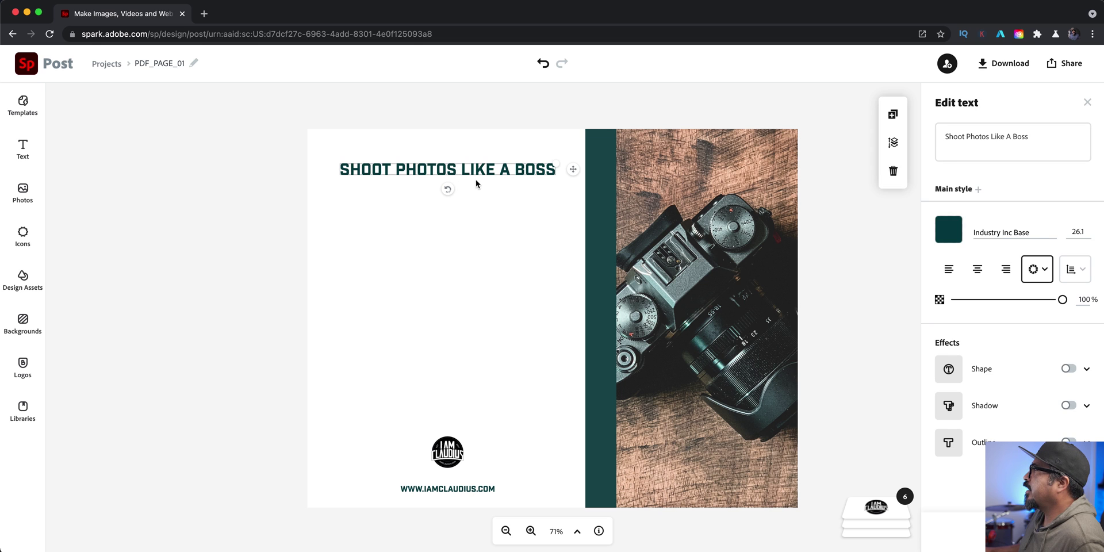
left_click(892, 114)
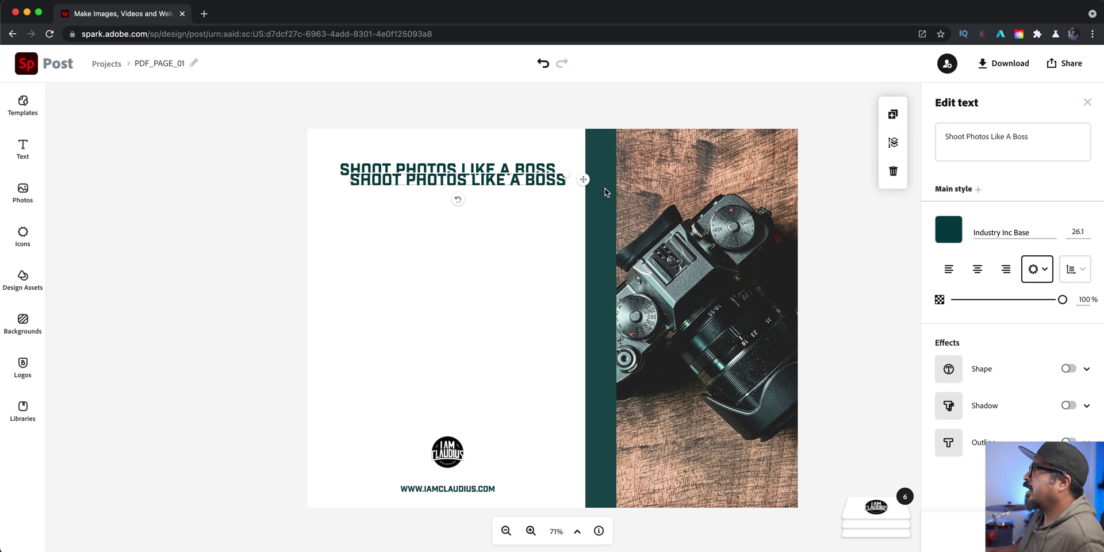
left_click_drag(539, 178, 530, 222)
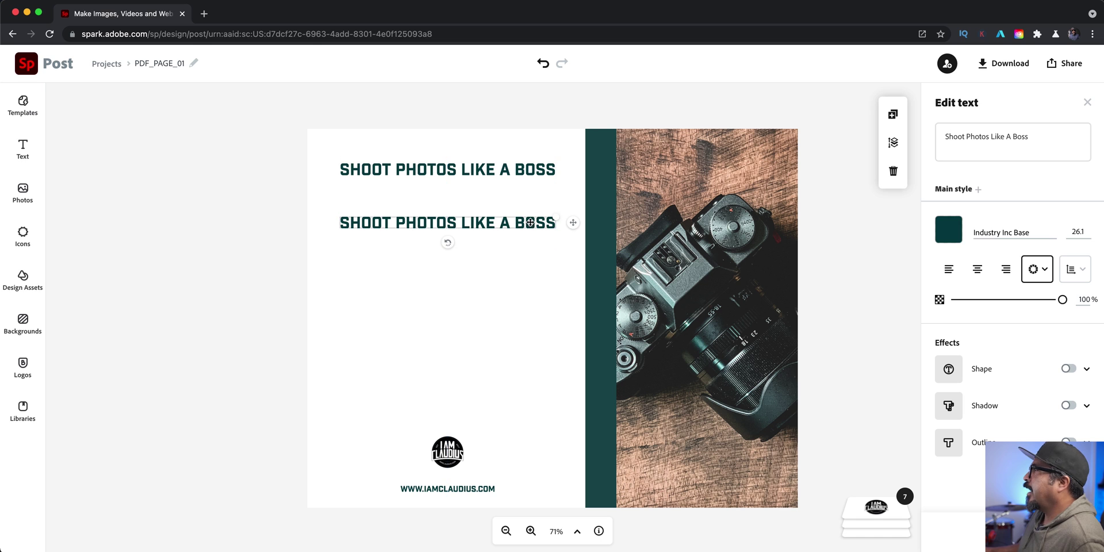
- Set the copied heading's font to Century Gothic Regular, shrink it to about 16.5 and center it closer beneath the heading
left_click(1045, 234)
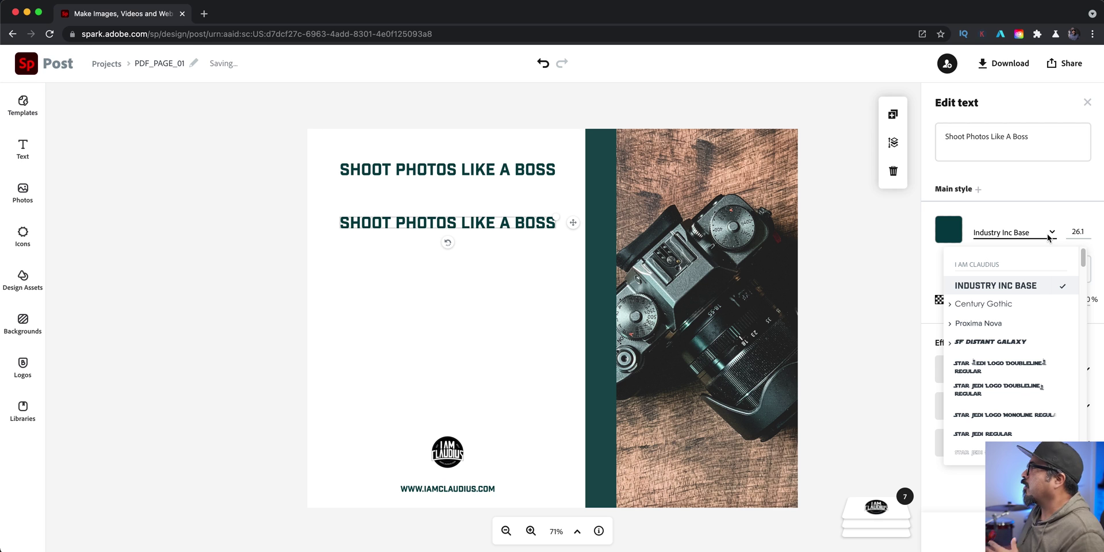
left_click(997, 313)
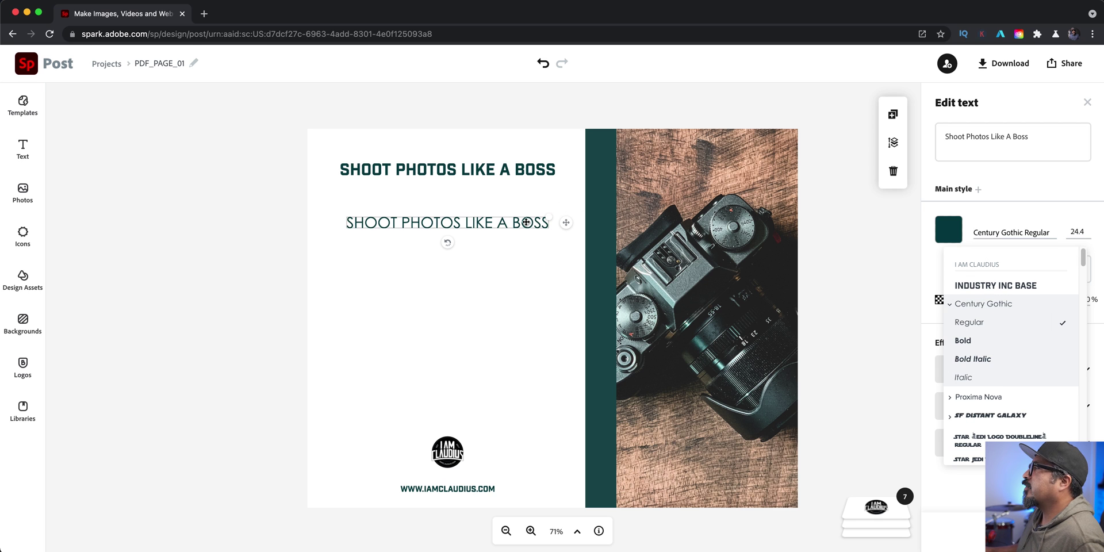
left_click_drag(549, 218, 487, 207)
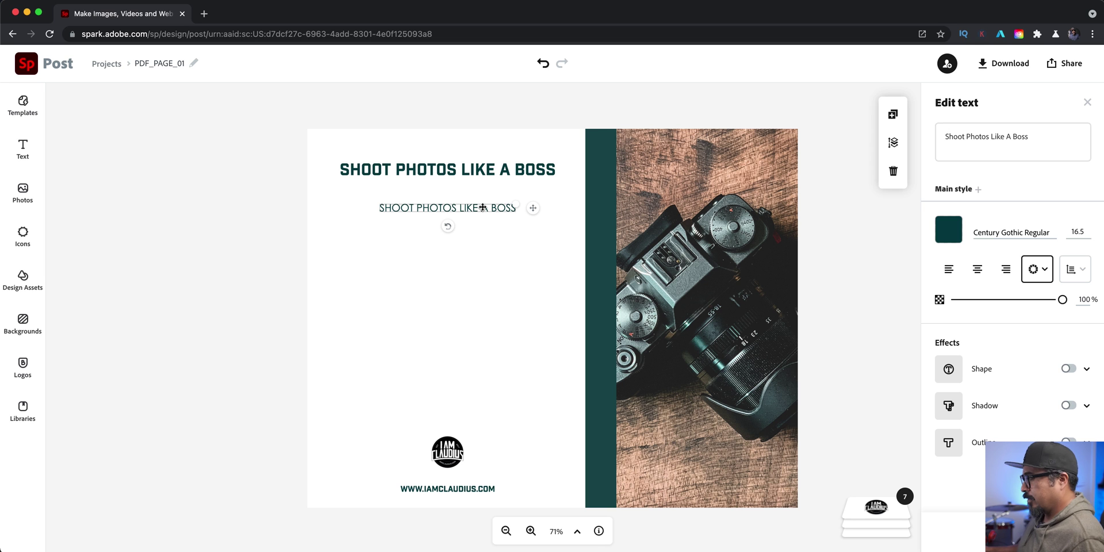
- Copy the Page 1 intro, from "Hey friends!" to "Peace,", from Notes and paste it over the copied heading's text
key("super+Tab")
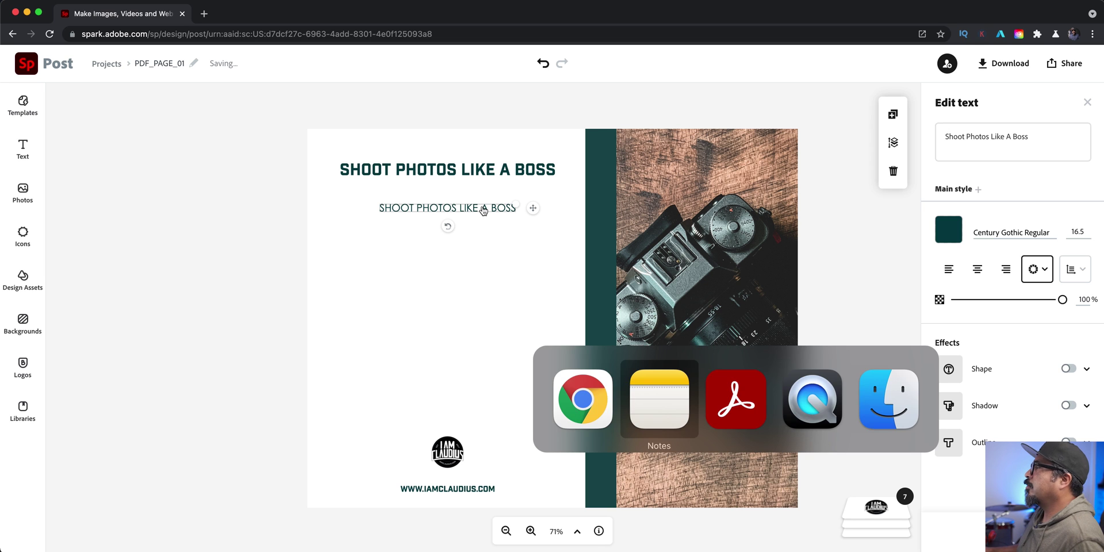
left_click_drag(200, 318, 155, 138)
key("super+c")
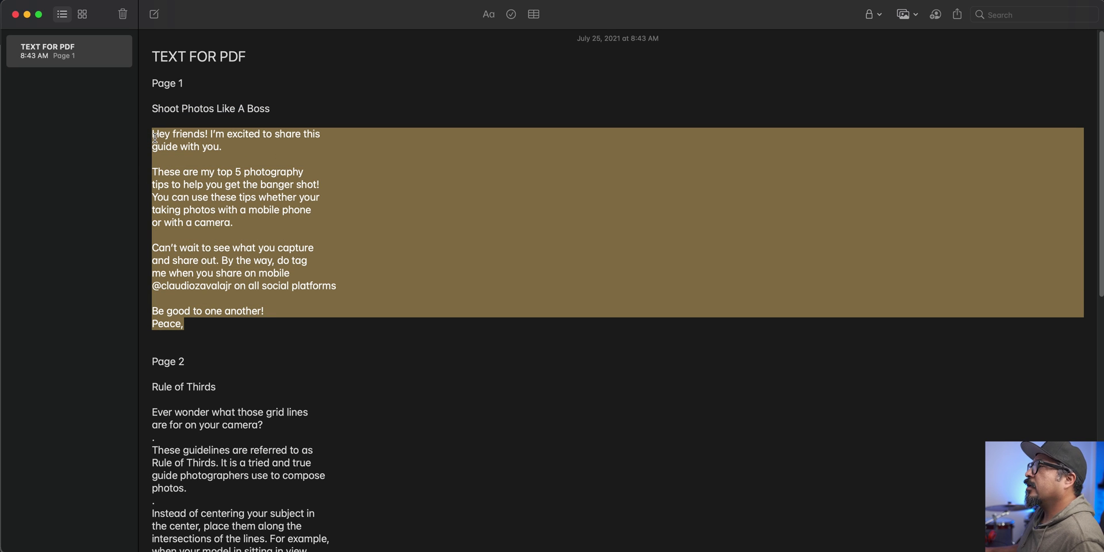
key("super+Tab")
left_click(983, 153)
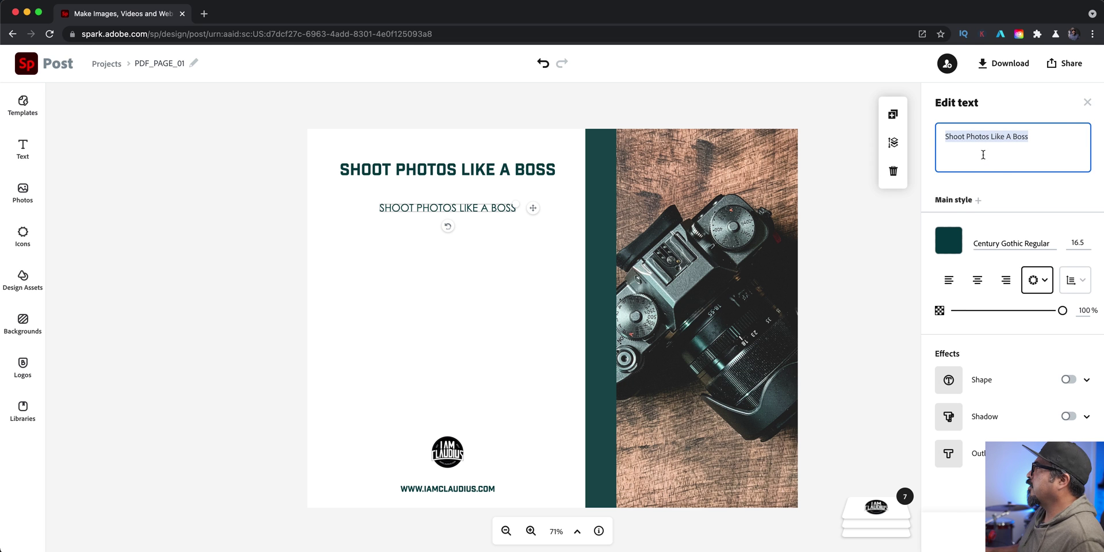
key("super+v")
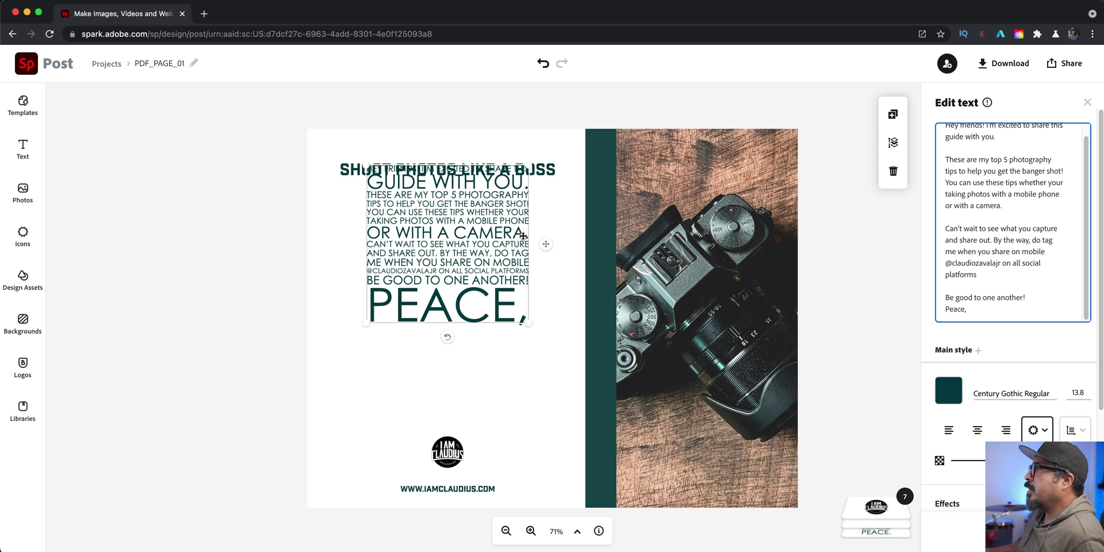
- Center-align the intro text, enlarge it to about 16.4 and position it centered below the heading
left_click_drag(507, 237, 510, 280)
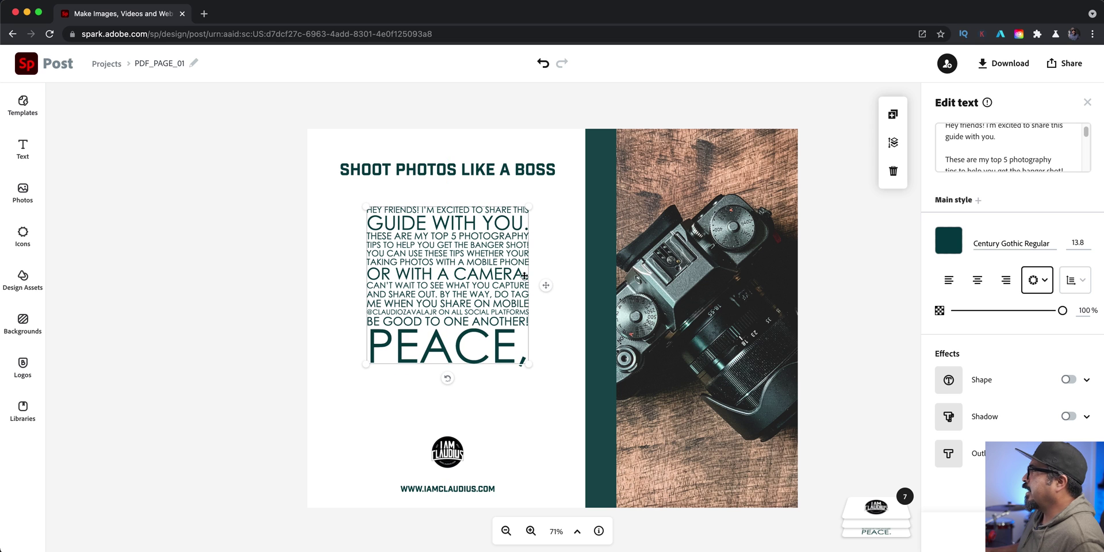
left_click(976, 280)
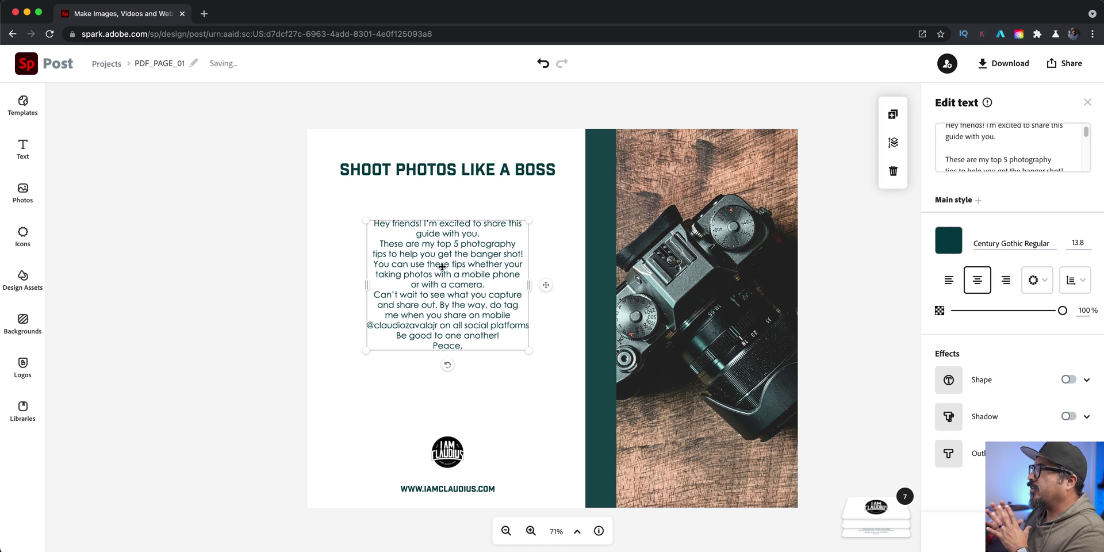
left_click_drag(450, 260, 455, 257)
left_click_drag(529, 343, 546, 382)
left_click_drag(493, 318, 491, 326)
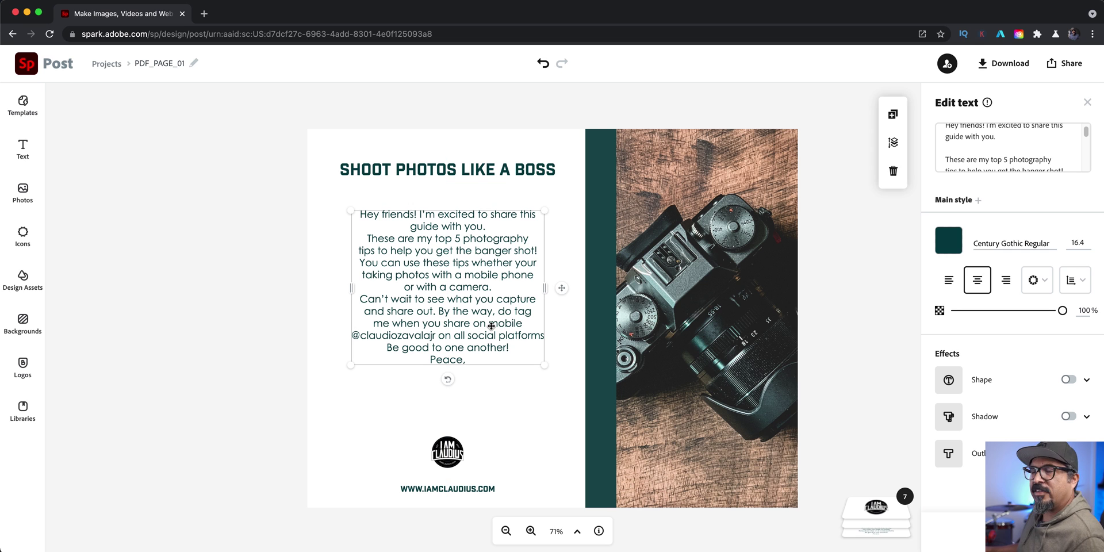
- Put a period on each of the three blank lines separating the intro paragraphs and recenter the text block between heading and logo
left_click(1016, 149)
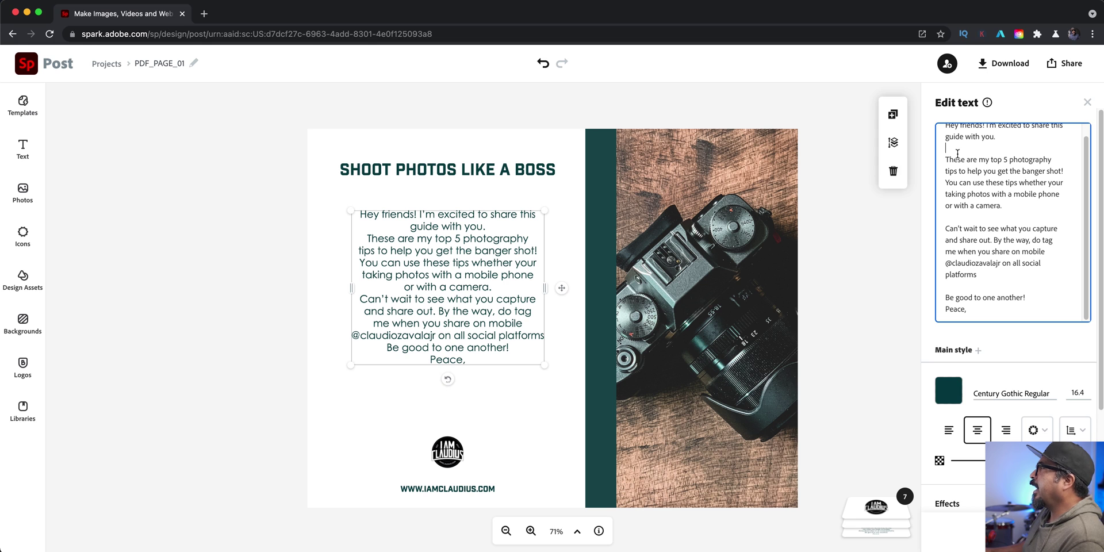
type(".")
left_click(935, 218)
type(". ")
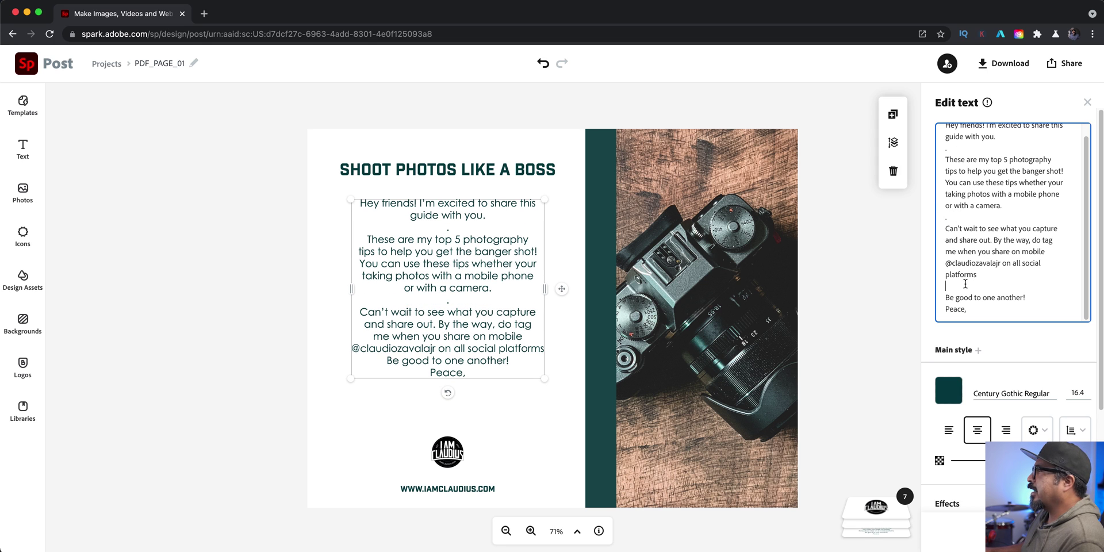
type(".")
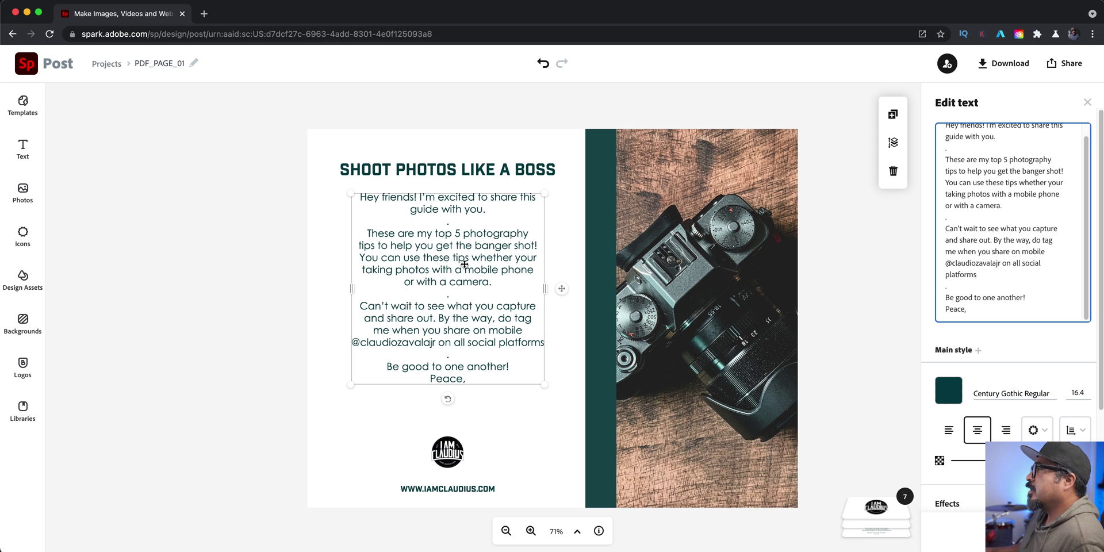
mouse_move(464, 263)
left_mouse_down()
mouse_move(461, 276)
mouse_move(463, 262)
left_mouse_up()
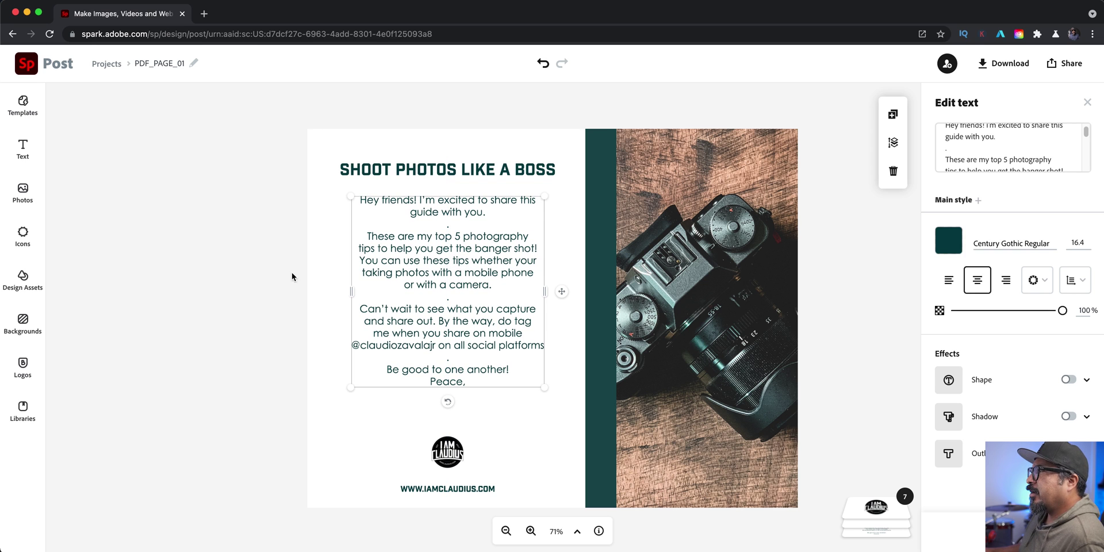
left_click(220, 228)
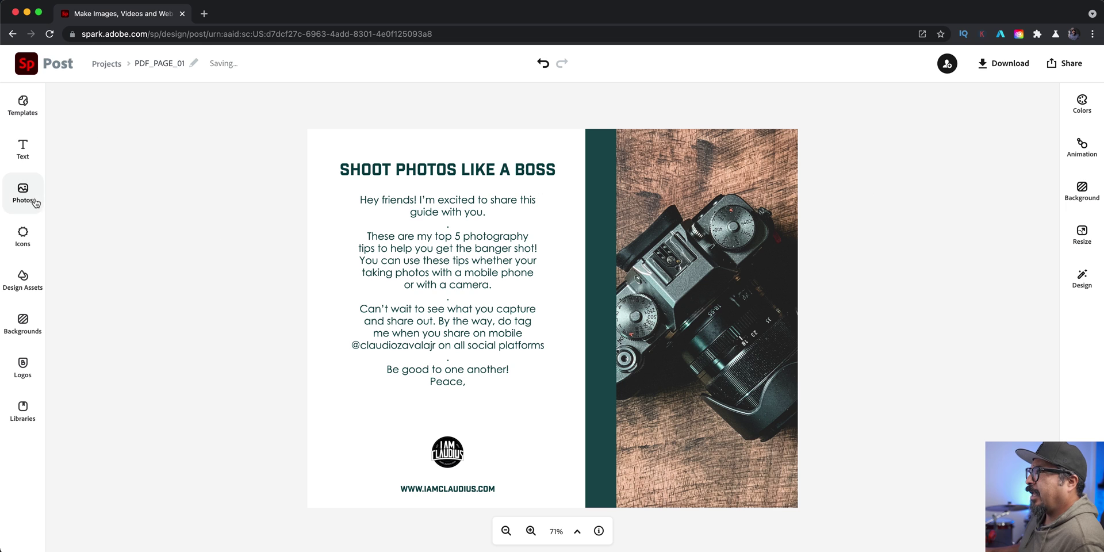
left_click(23, 193)
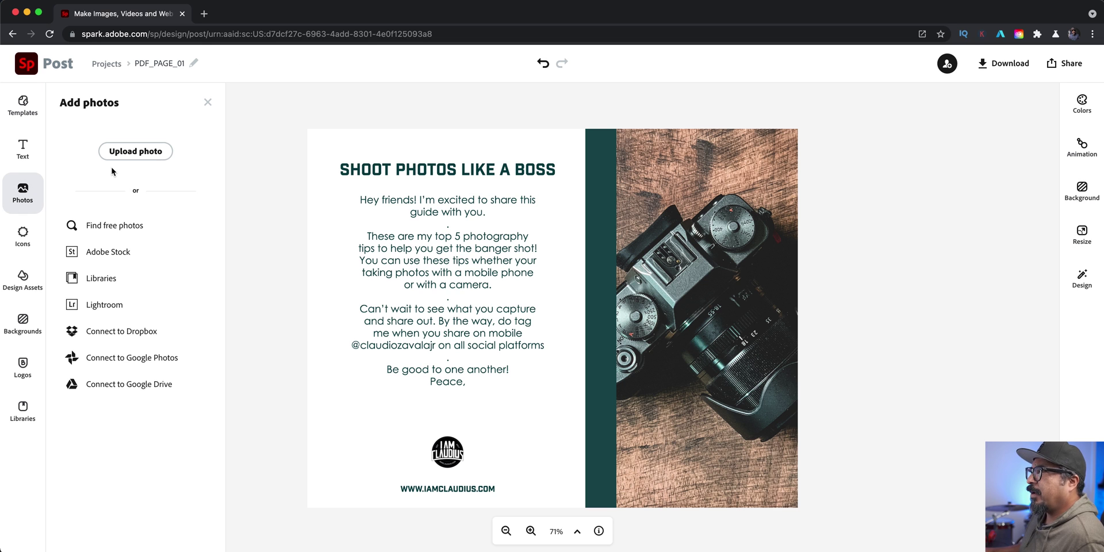
left_click(159, 152)
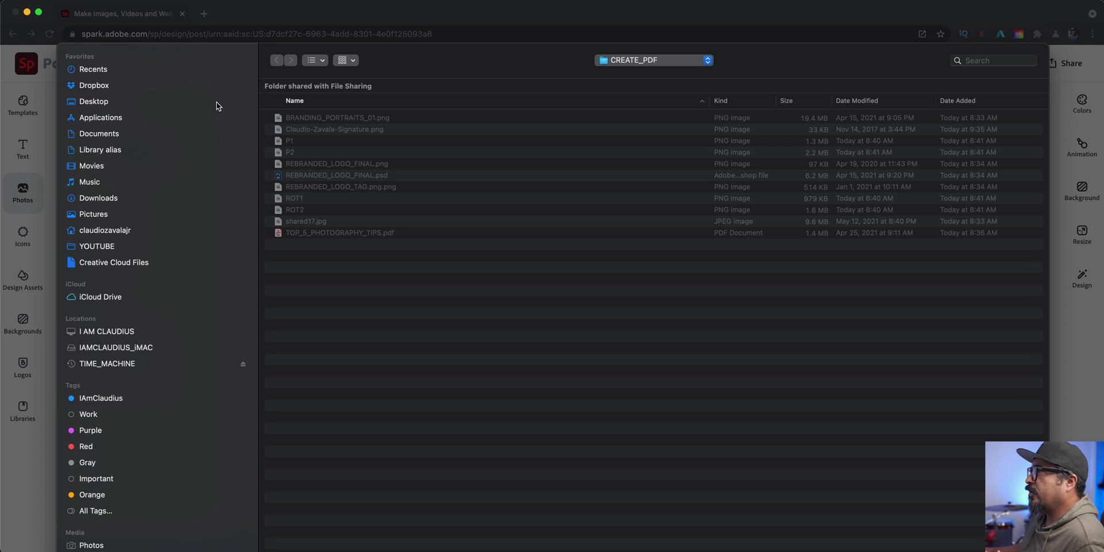
key("Escape")
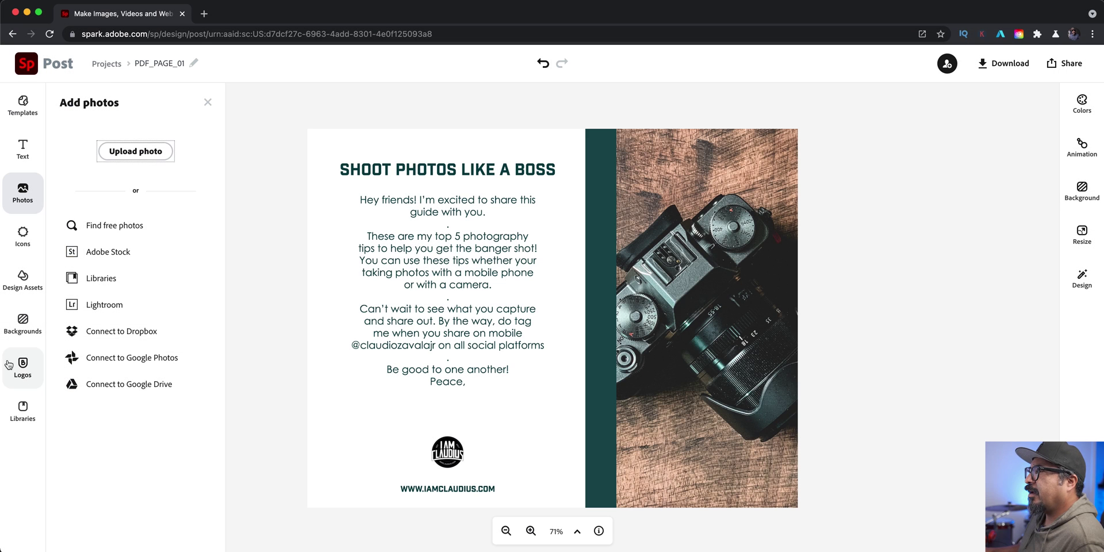
- Add the handwritten signature from the brand logos and place it between "Peace," and the round logo
left_click(23, 368)
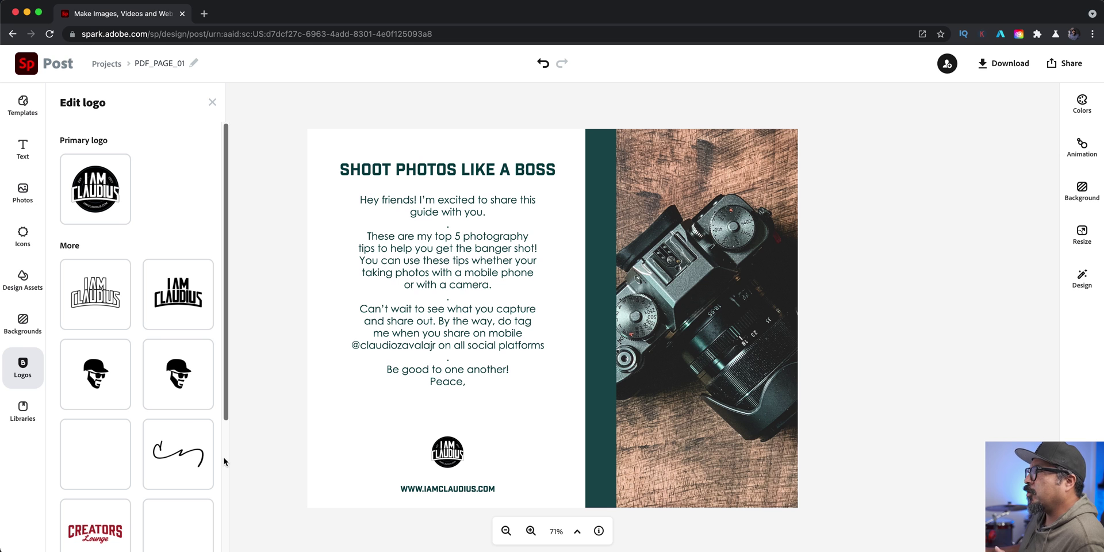
left_click(184, 461)
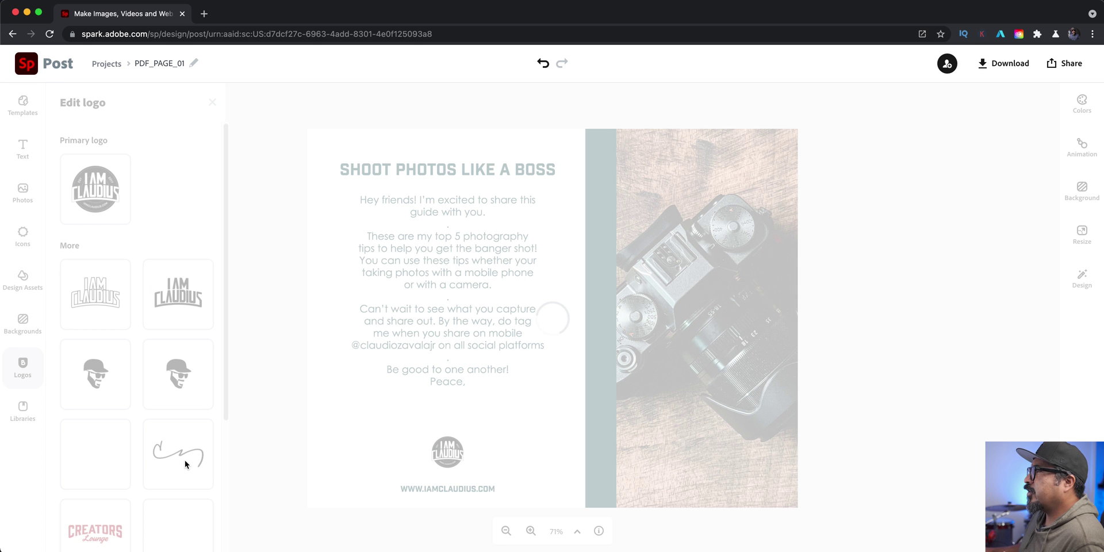
mouse_move(352, 483)
left_mouse_down()
mouse_move(457, 447)
mouse_move(457, 418)
left_mouse_up()
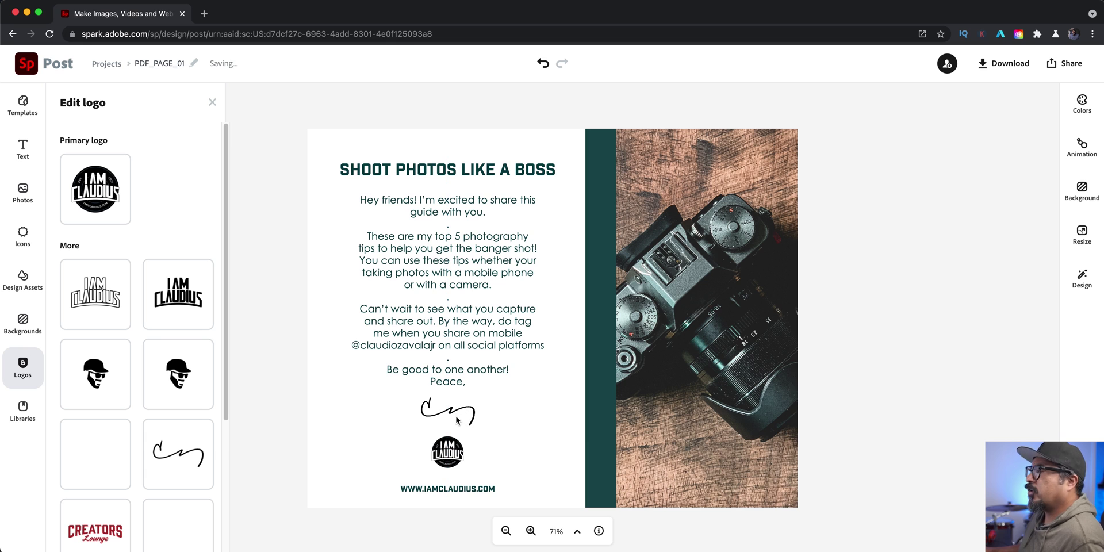
- Add a Highlight style to the intro text and set its text color to white
left_click(418, 312)
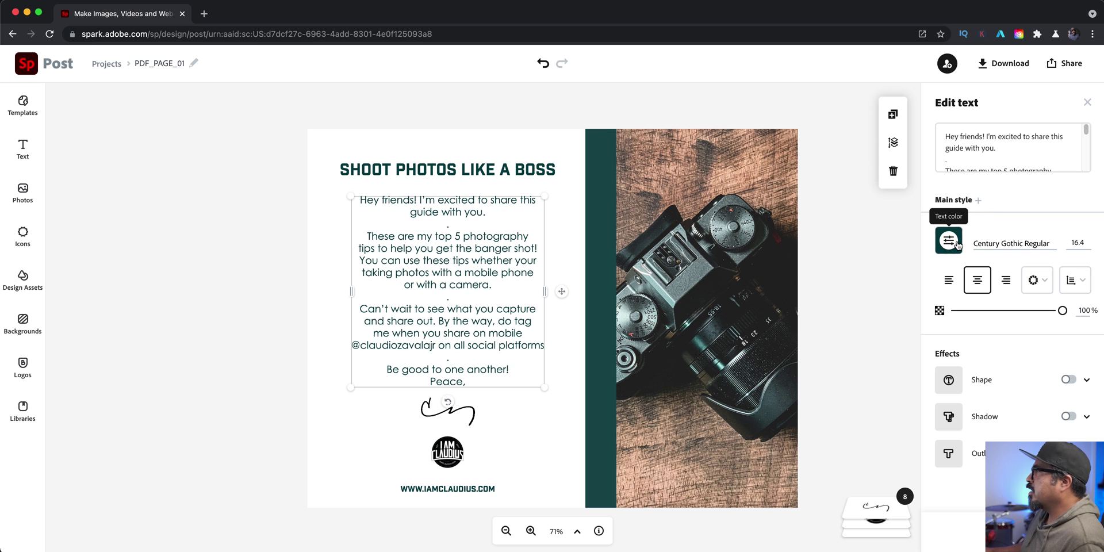
left_click(979, 200)
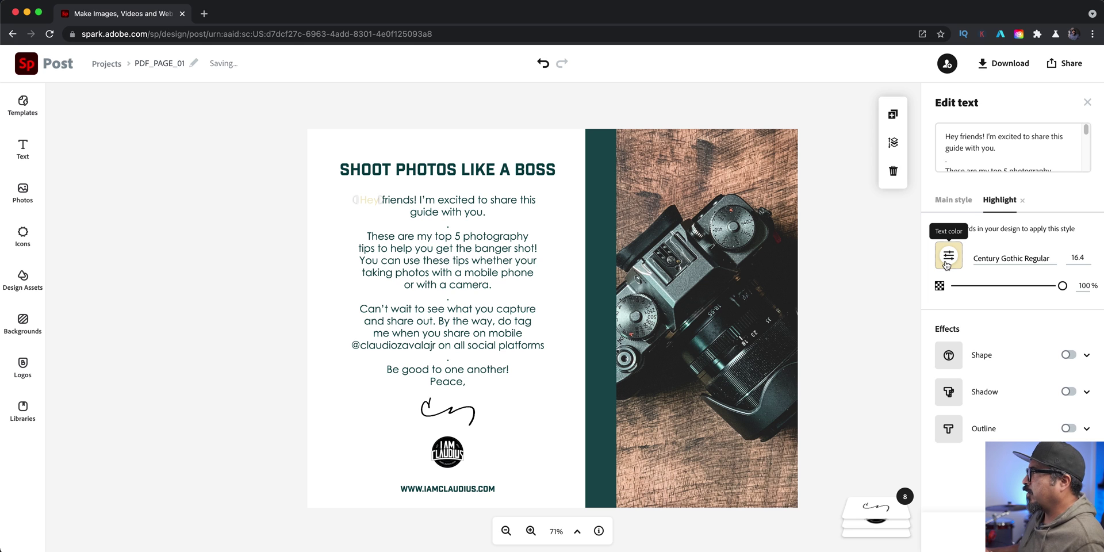
left_click(947, 262)
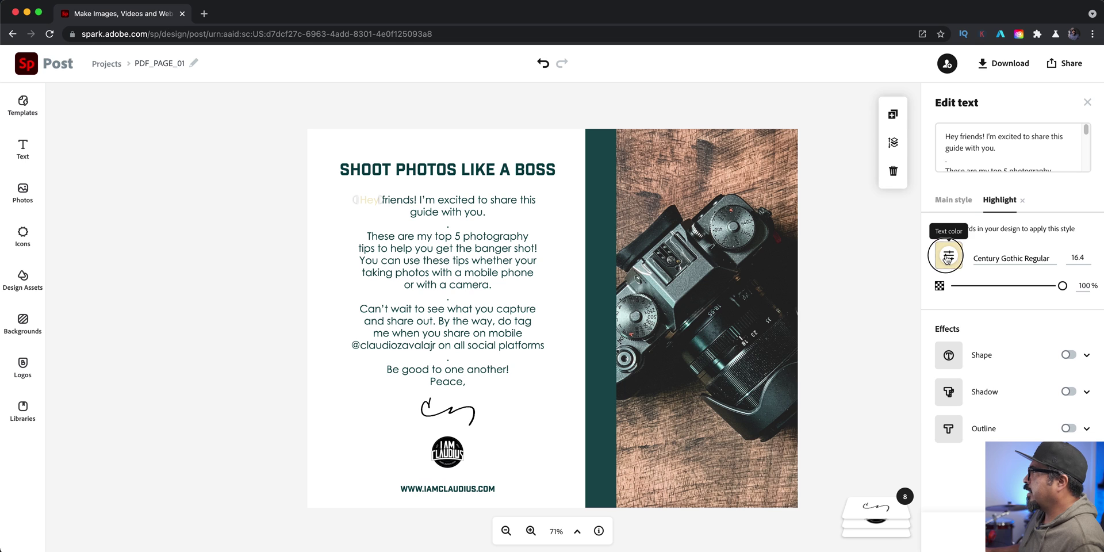
left_click(875, 311)
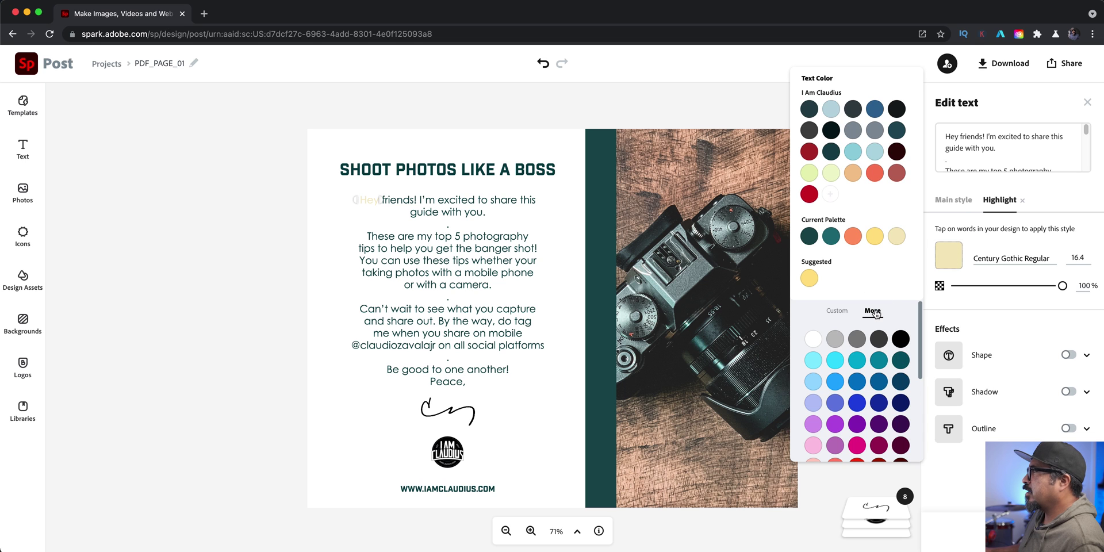
left_click(810, 341)
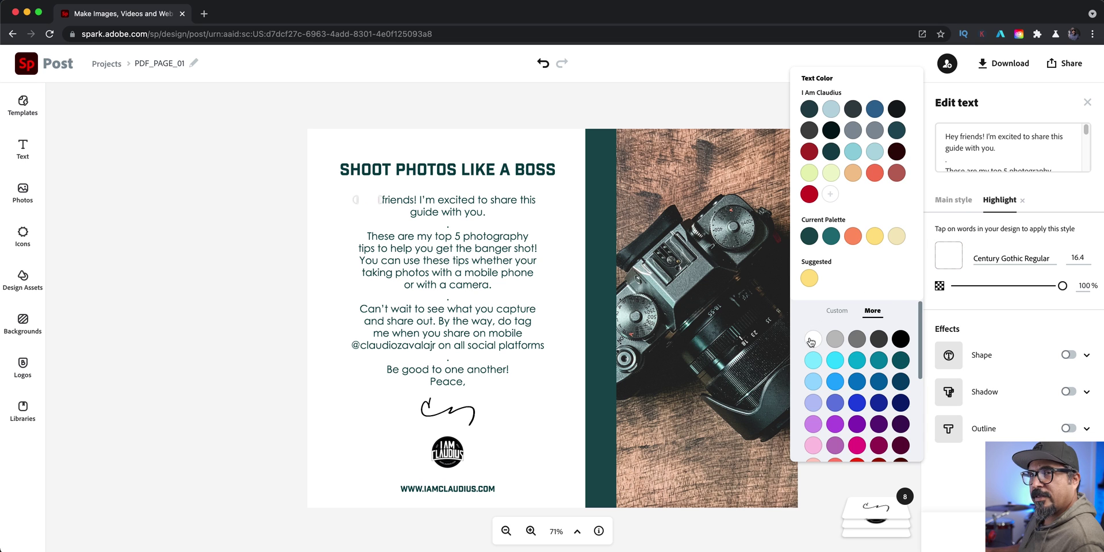
- Apply the white highlight to the three spacer periods between the intro paragraphs and remove it from the word "Hey"
left_click(443, 225)
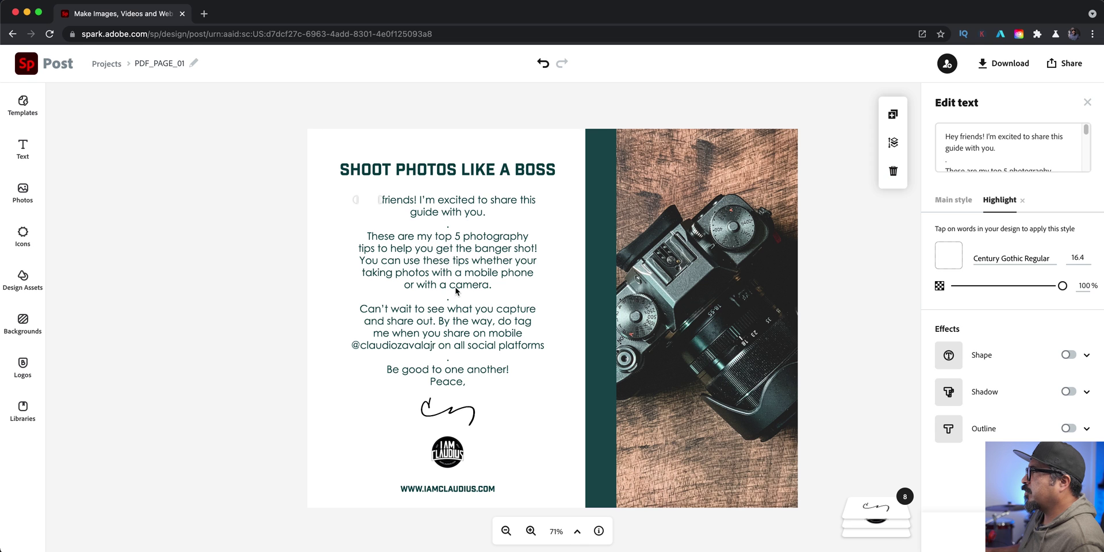
left_click(448, 230)
left_click(448, 299)
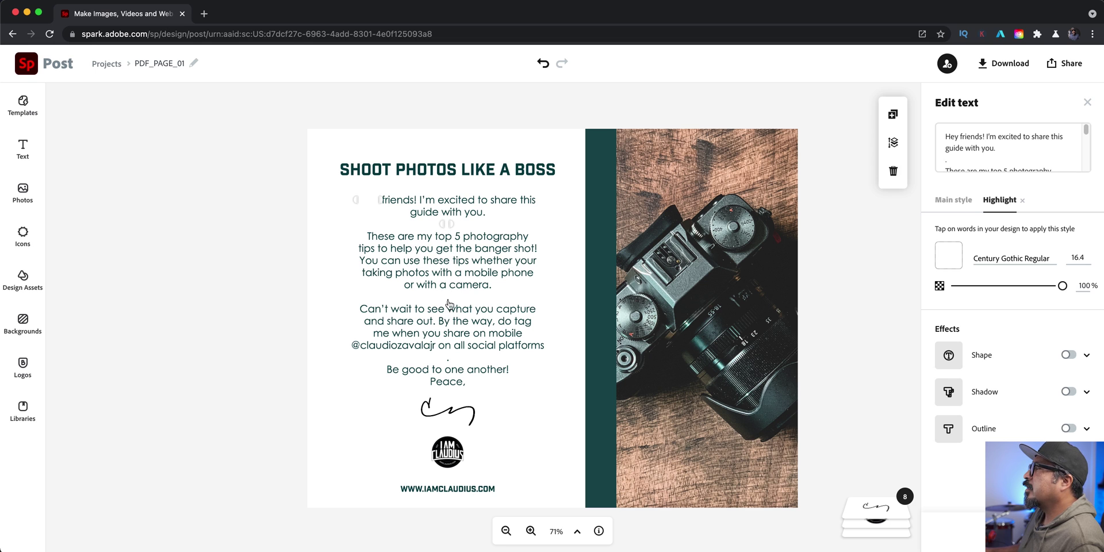
left_click(449, 359)
left_click(372, 206)
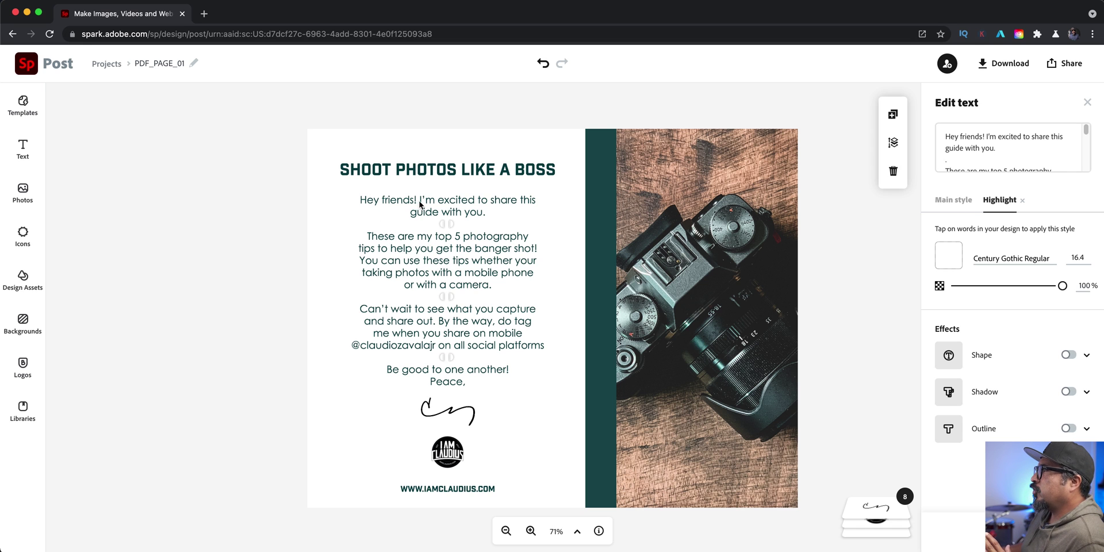
left_click(545, 222)
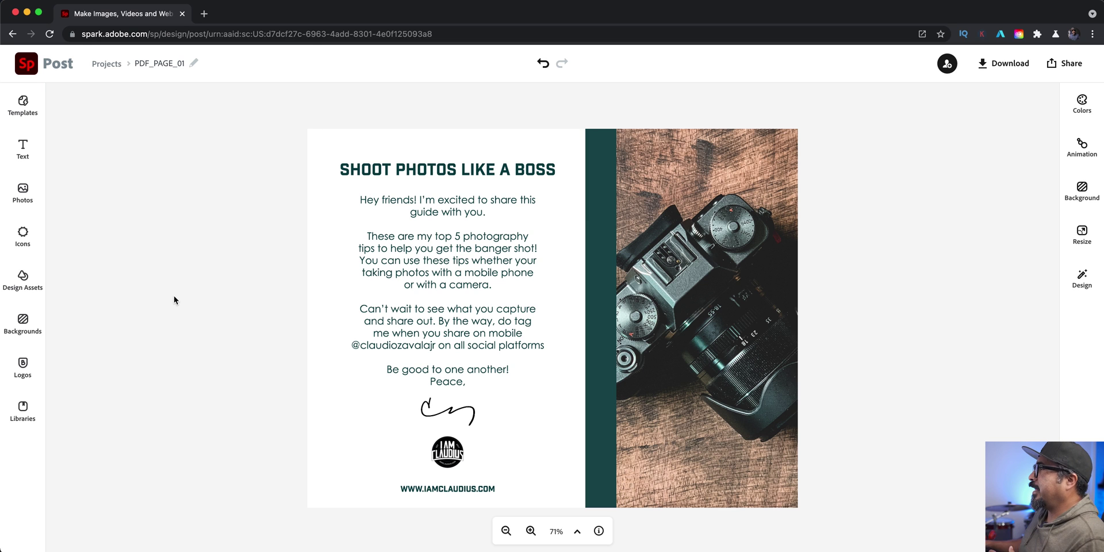
- Replace the camera photo with the uploaded image BRANDING_PORTRAITS_01.png
left_click(669, 271)
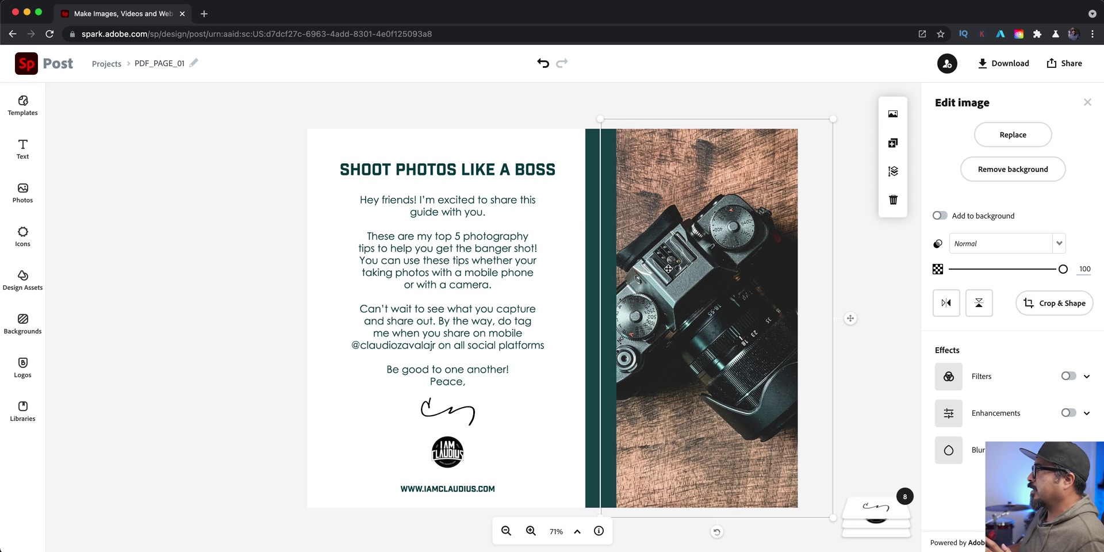
left_click(1001, 148)
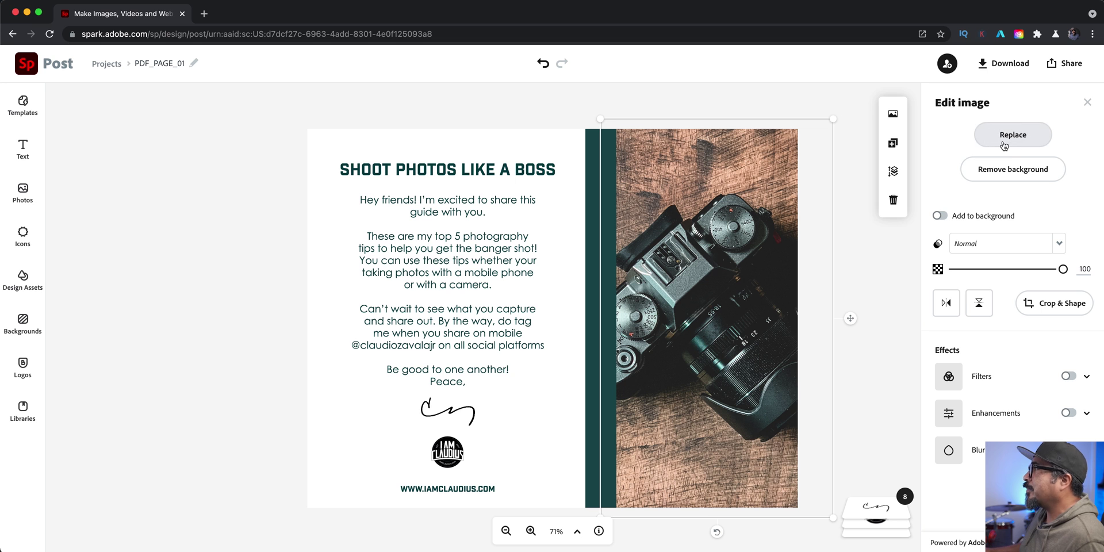
left_click(161, 155)
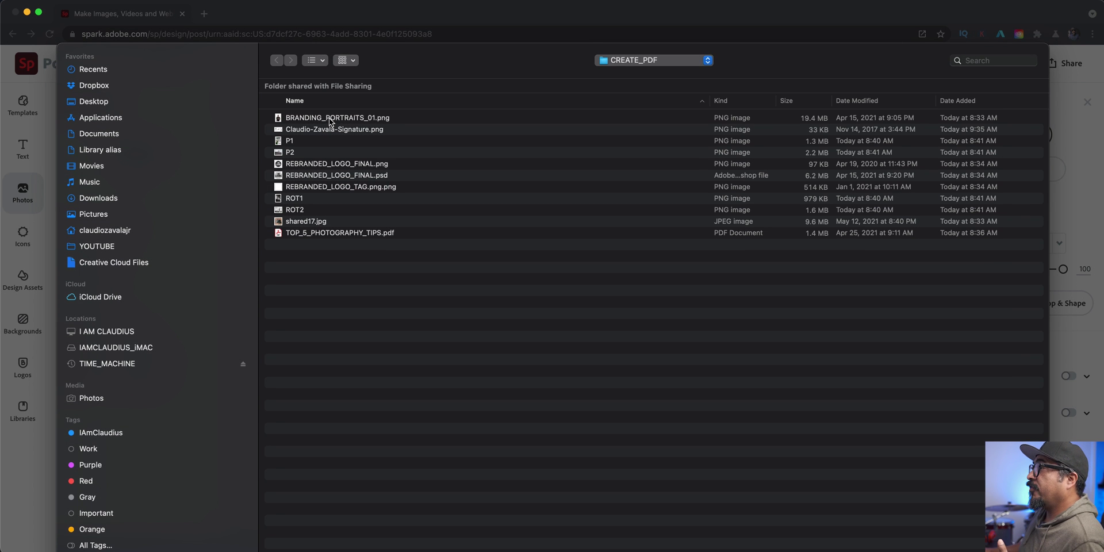
left_click(329, 119)
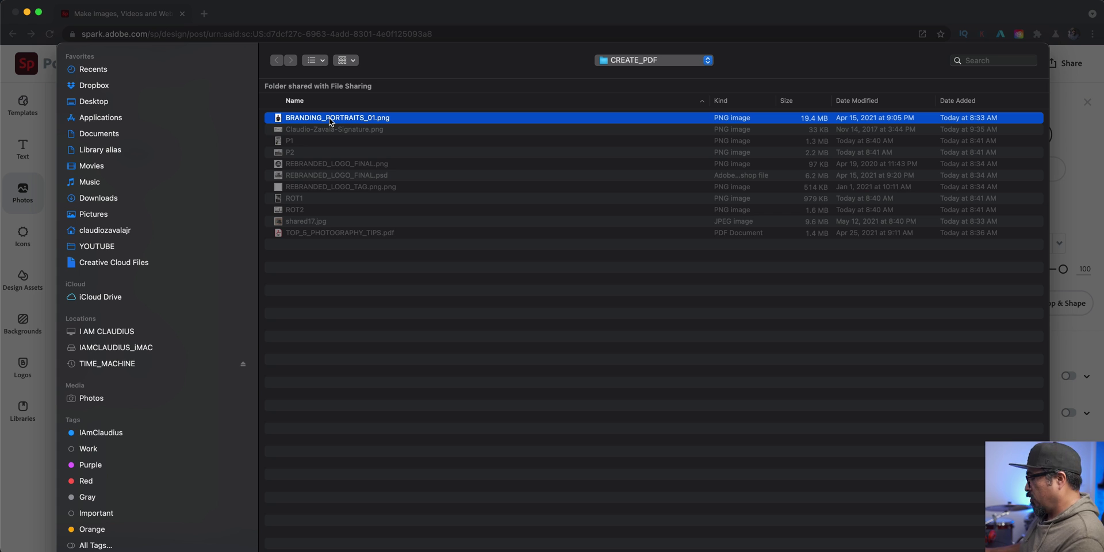
double_click(329, 118)
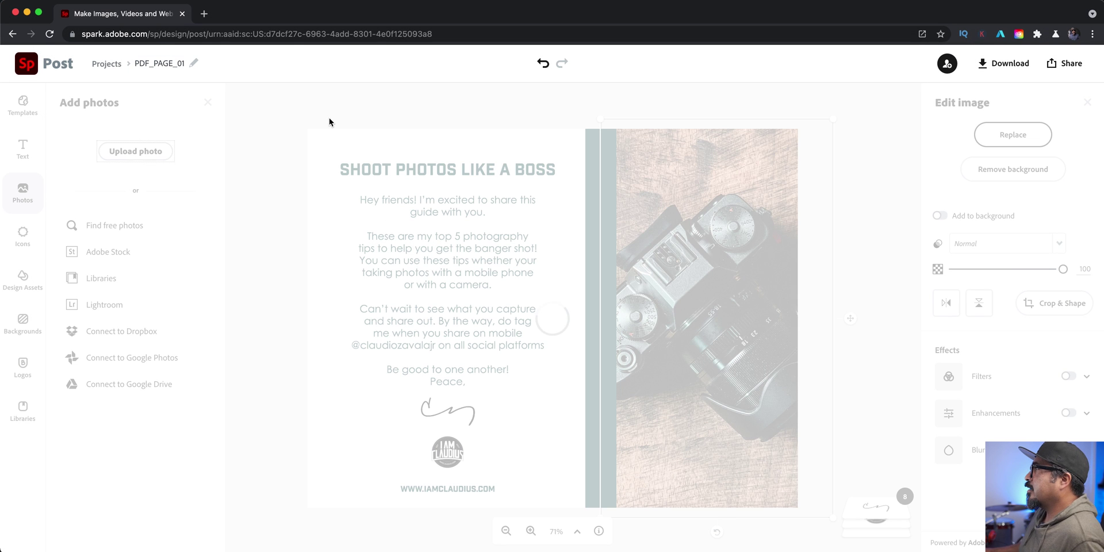
- Delete the dark green vertical bar, then shrink the portrait and position it beside the intro text against the page's lower edge
left_click(592, 156)
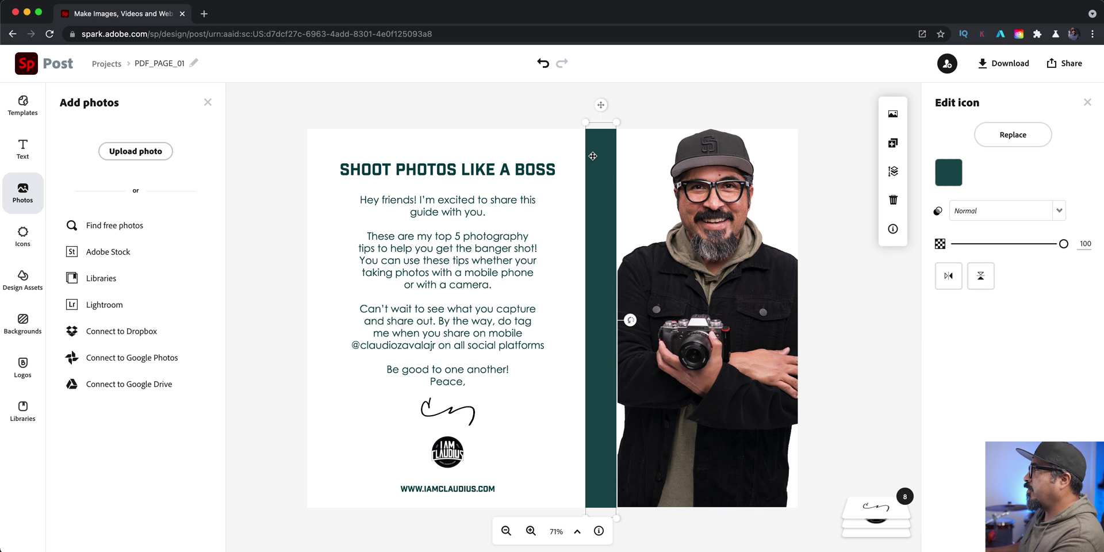
key("Delete")
left_click(723, 207)
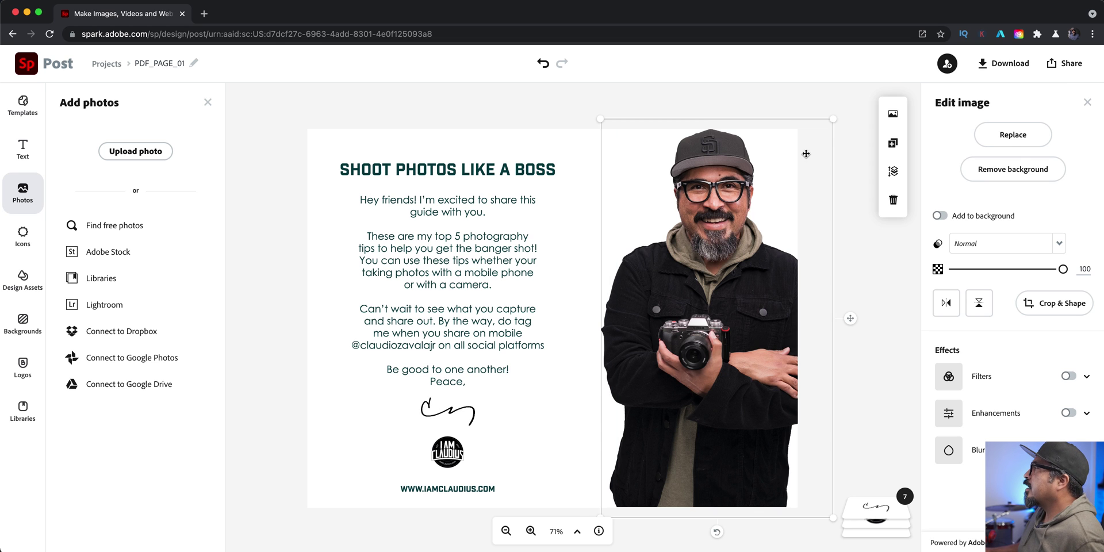
left_click_drag(826, 135, 802, 161)
left_click_drag(776, 196, 752, 201)
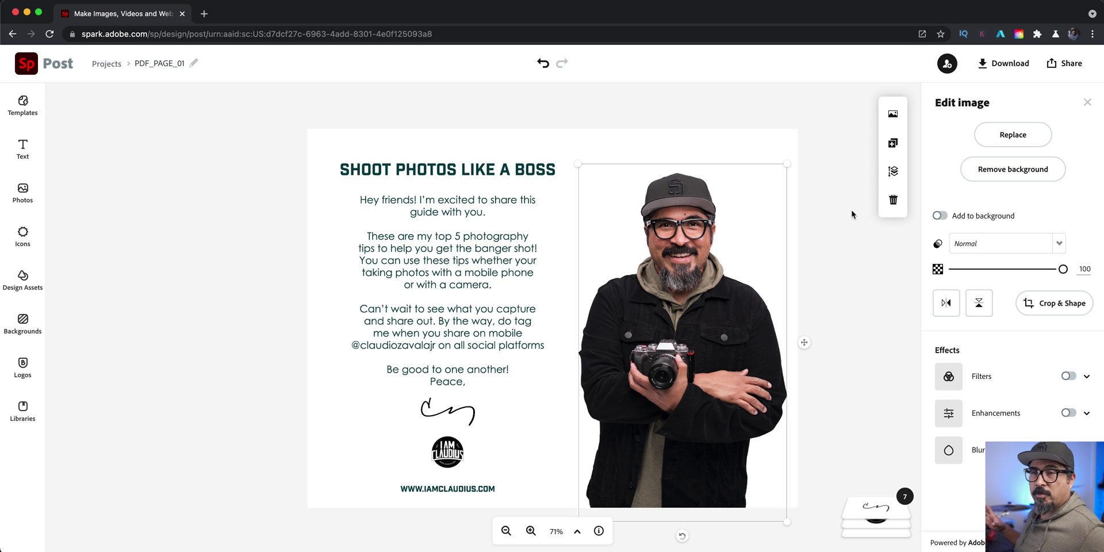
- Download the finished PDF_PAGE_01 design in PDF format
left_click(1036, 180)
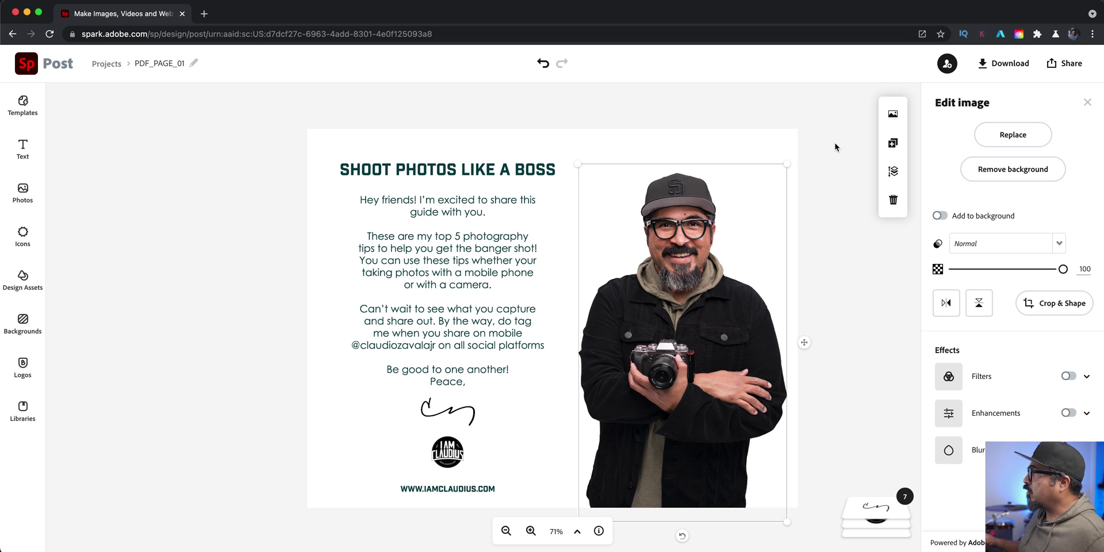
left_click(1014, 73)
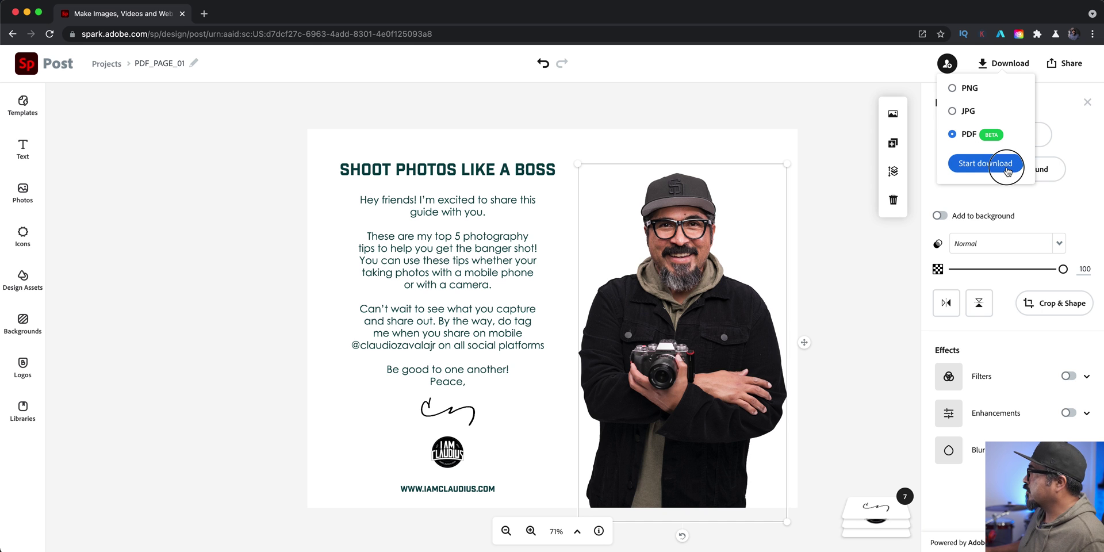
left_click(985, 163)
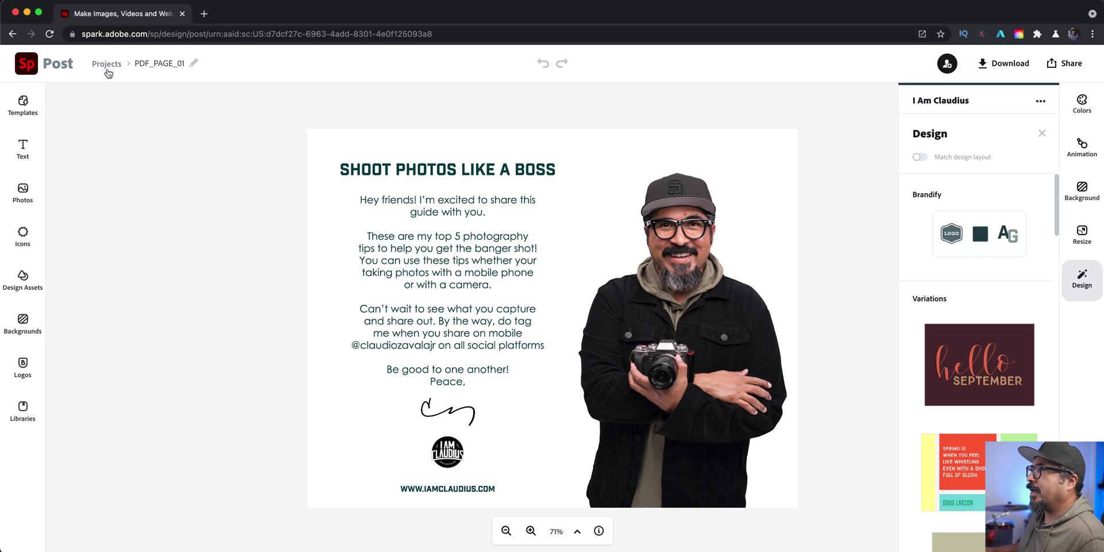
- Duplicate the PDF_PAGE_01 project under the name PDF_PAGE_02 and open the copy for editing
left_click(106, 64)
scroll(165, 432, "down", 3)
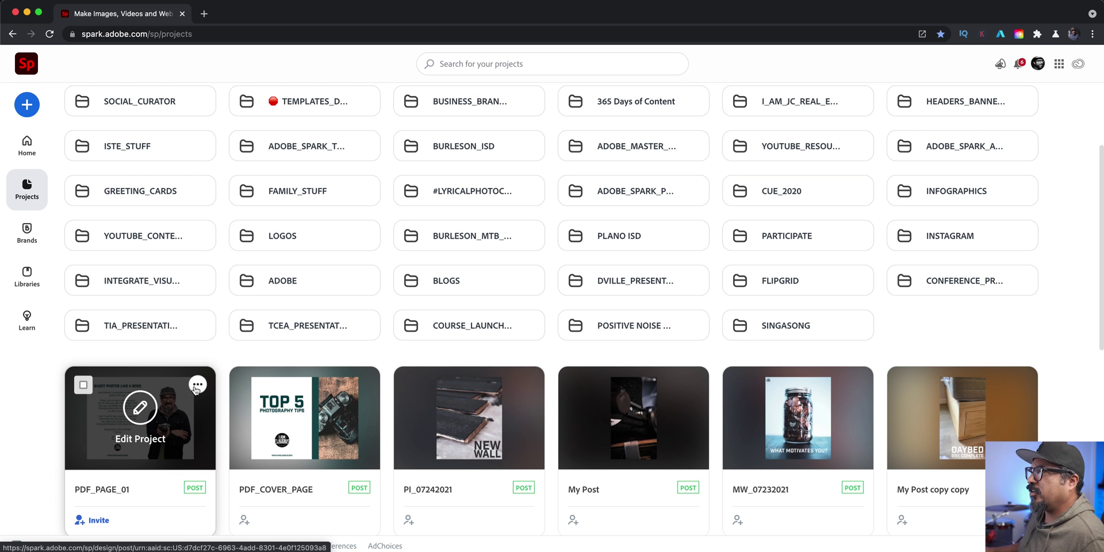
scroll(196, 389, "down", 1)
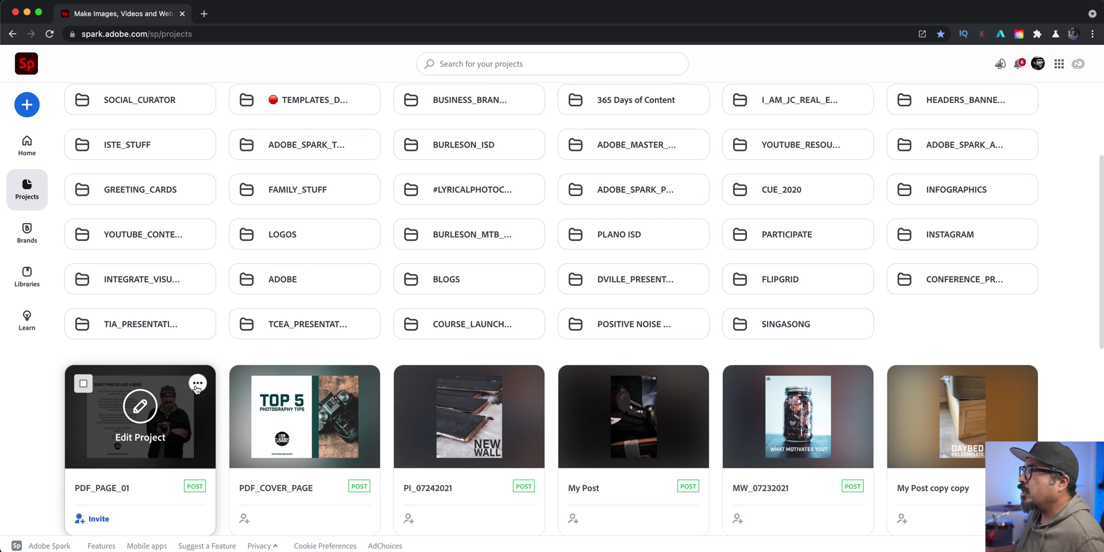
left_click(197, 384)
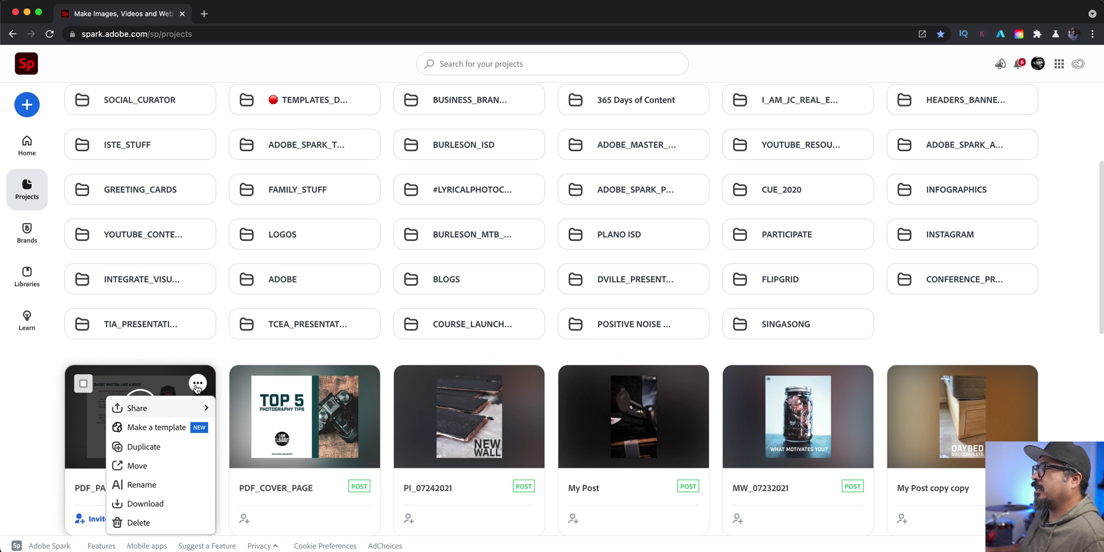
left_click(172, 444)
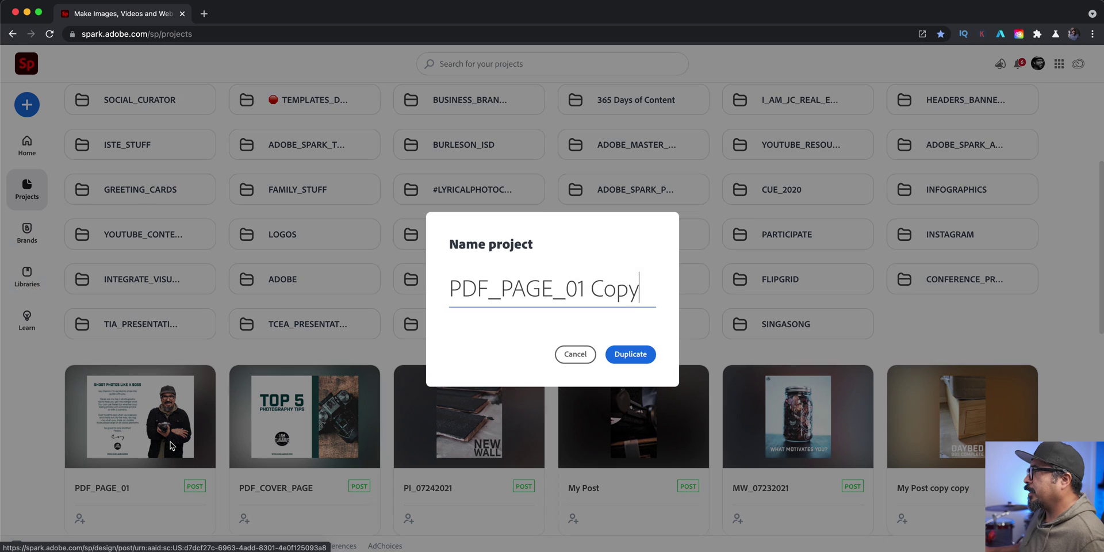
left_click_drag(577, 291, 669, 310)
type("2")
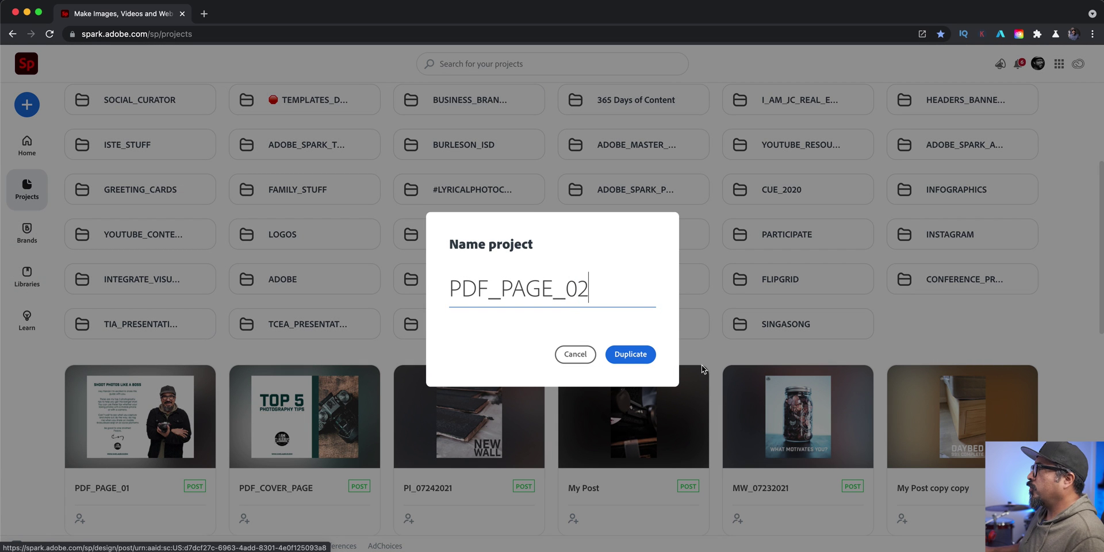
left_click(644, 354)
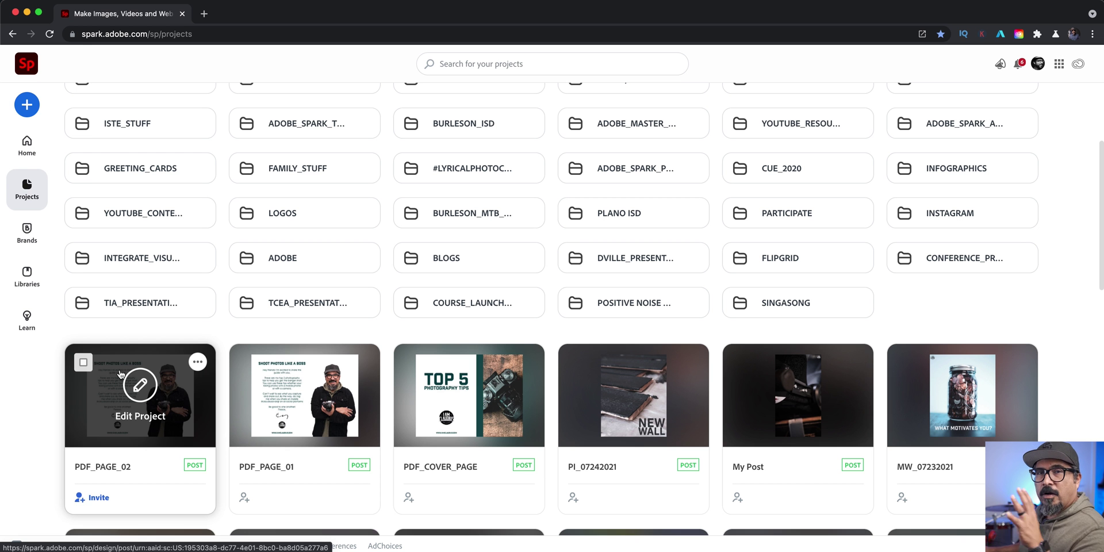
left_click(141, 393)
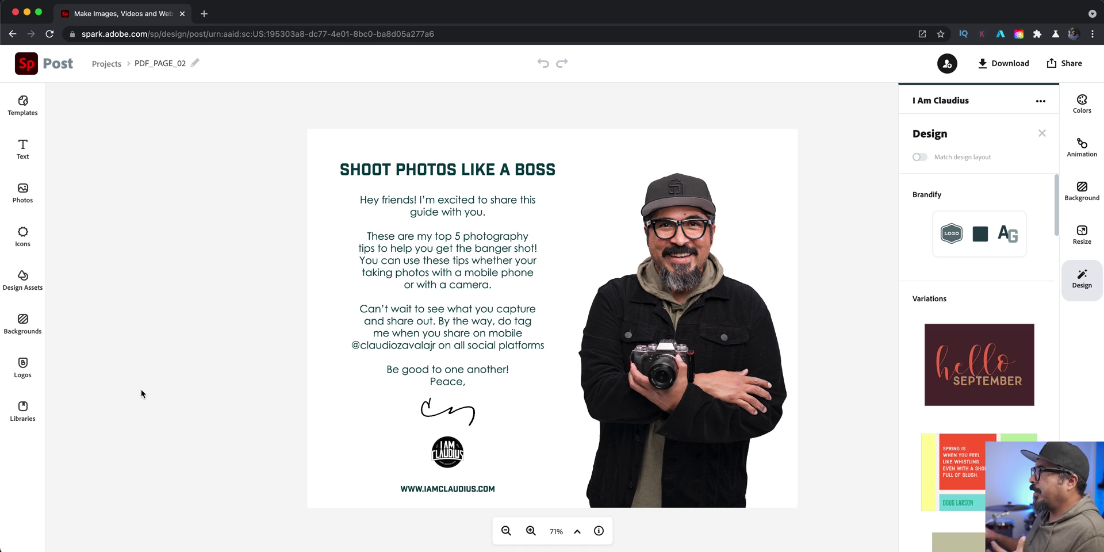
- Check the Rule of Thirds page in TOP_5_PHOTOGRAPHY_TIPS.pdf and replace the portrait on PDF_PAGE_02 with the ROT1 image
left_click(739, 348)
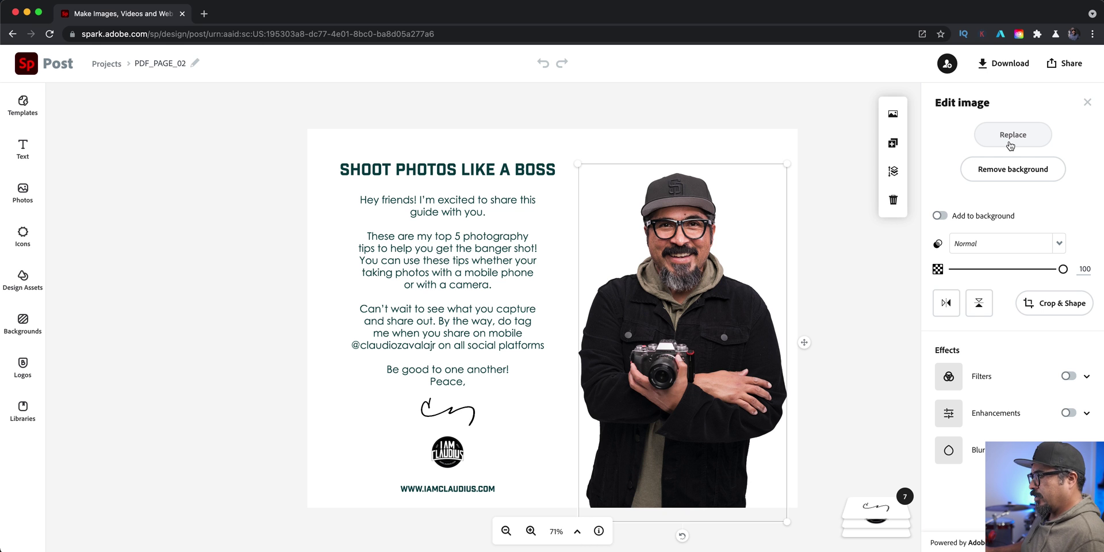
key("super+Tab")
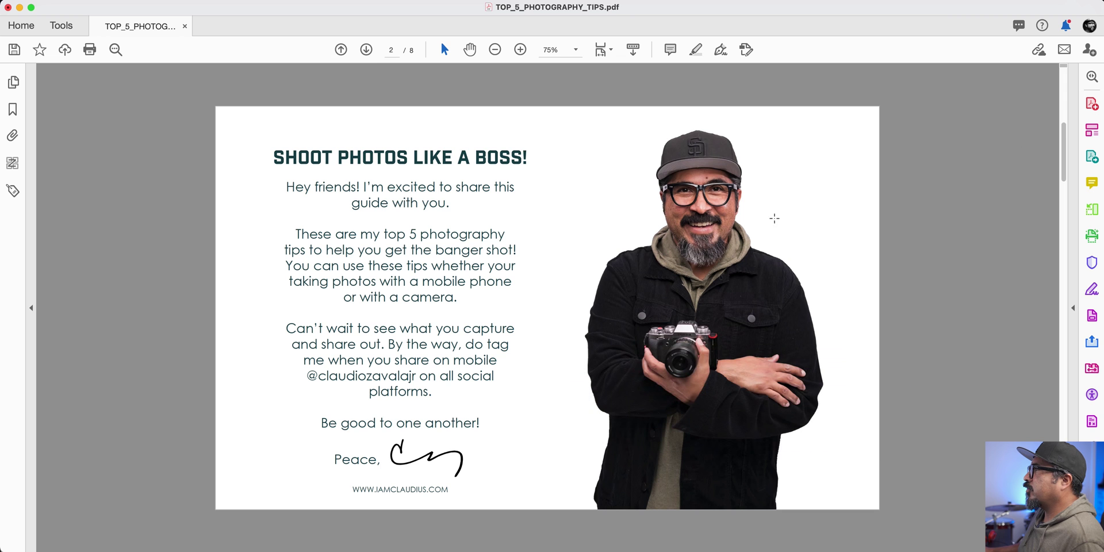
scroll(753, 236, "down", 3)
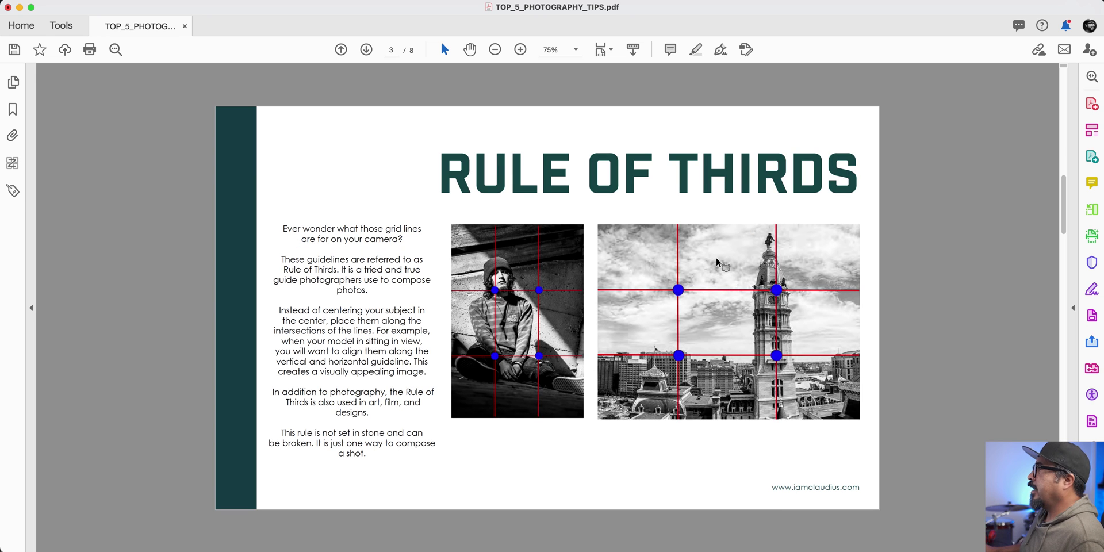
key("super+Tab")
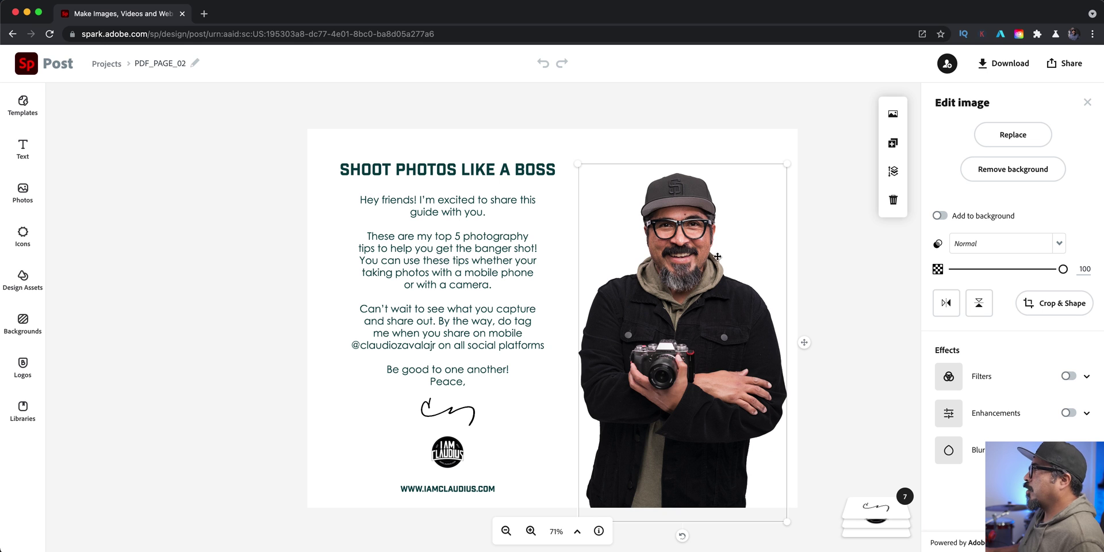
left_click(1018, 135)
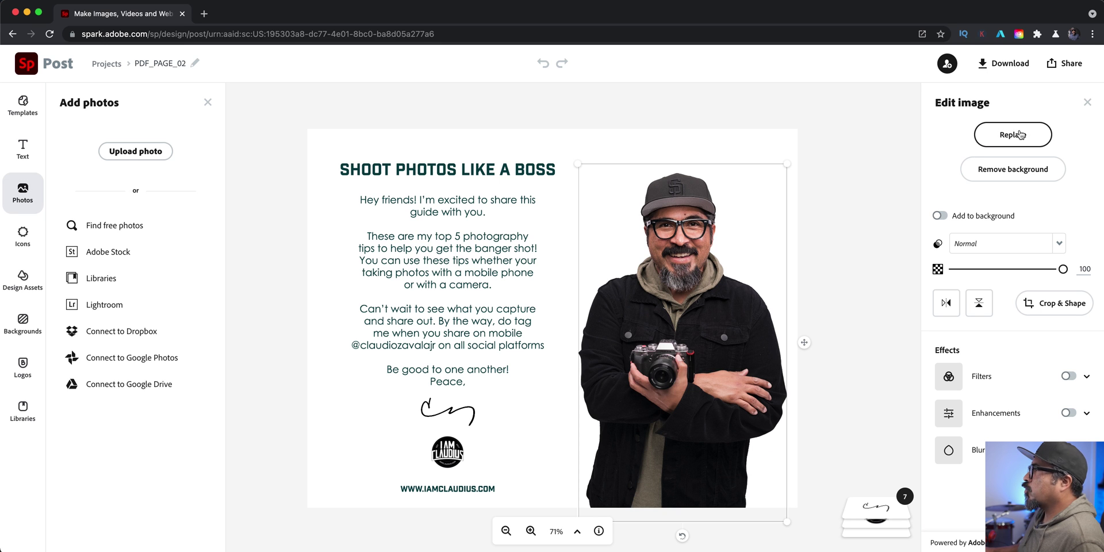
left_click(140, 162)
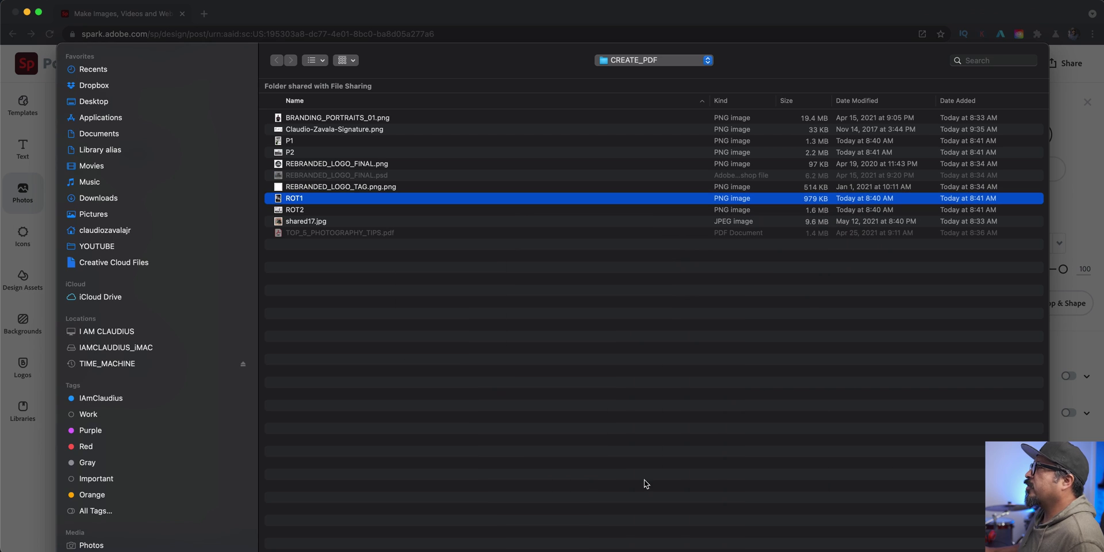
key("Return")
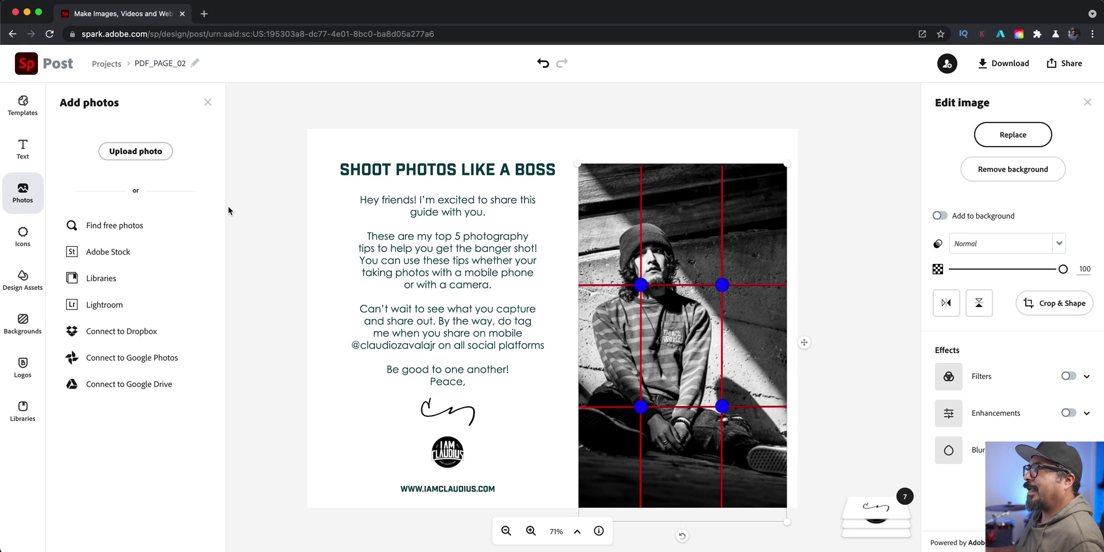
- Upload the ROT2 image from the CREATE_PDF folder onto the PDF_PAGE_02 page
left_click(239, 200)
left_click(23, 190)
left_click(109, 153)
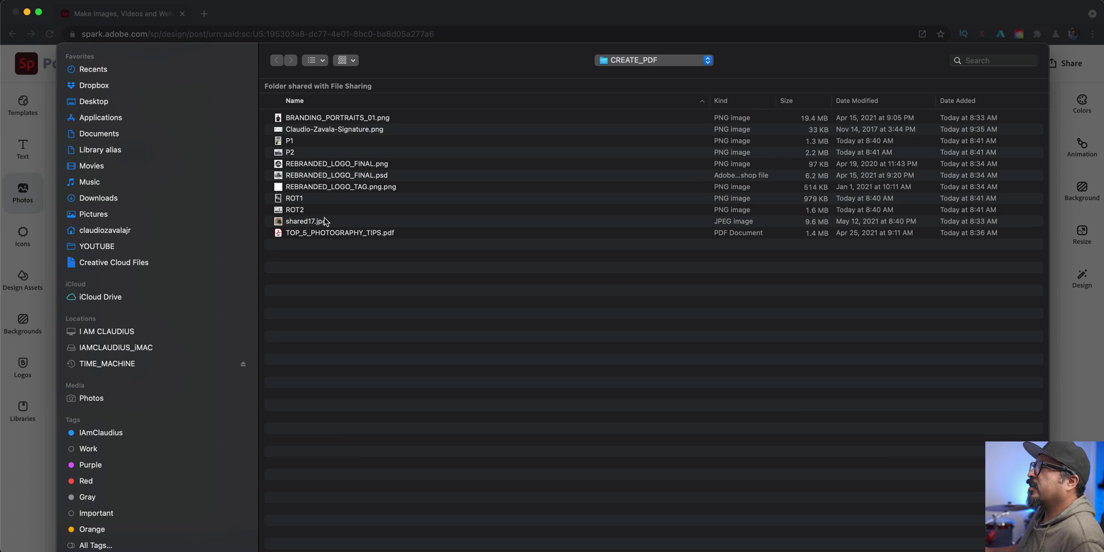
left_click(279, 212)
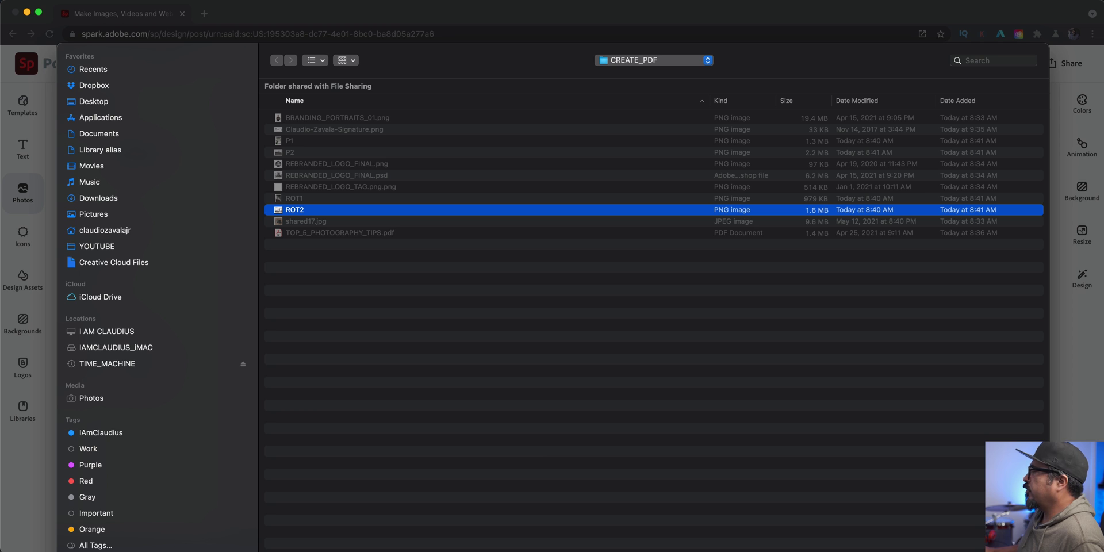
key("Return")
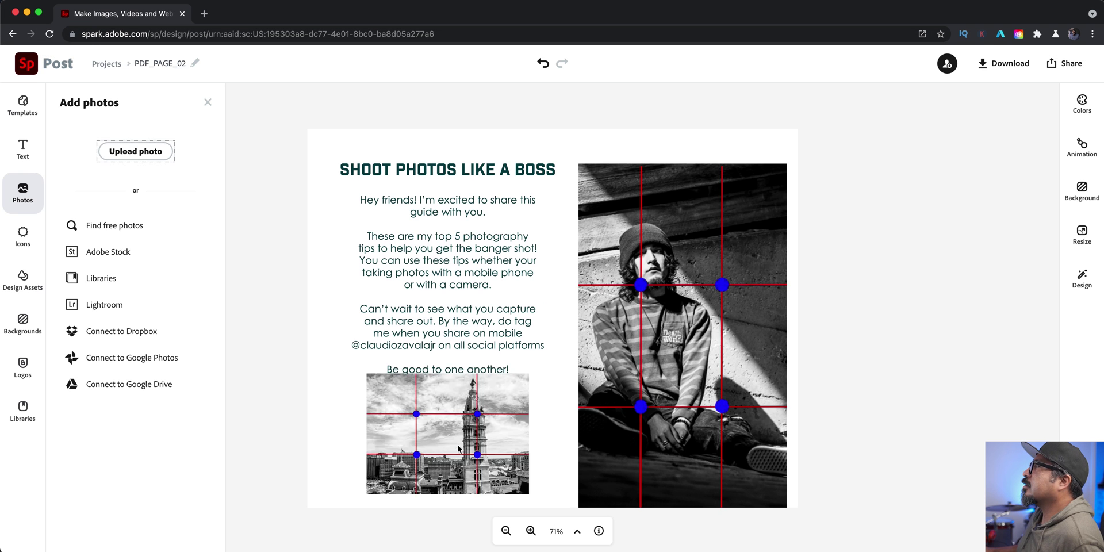
- Shrink the seated portrait and stack it above the ROT2 cityscape beside the text column
left_click(655, 439)
left_click_drag(790, 518, 721, 404)
left_click_drag(712, 360, 725, 361)
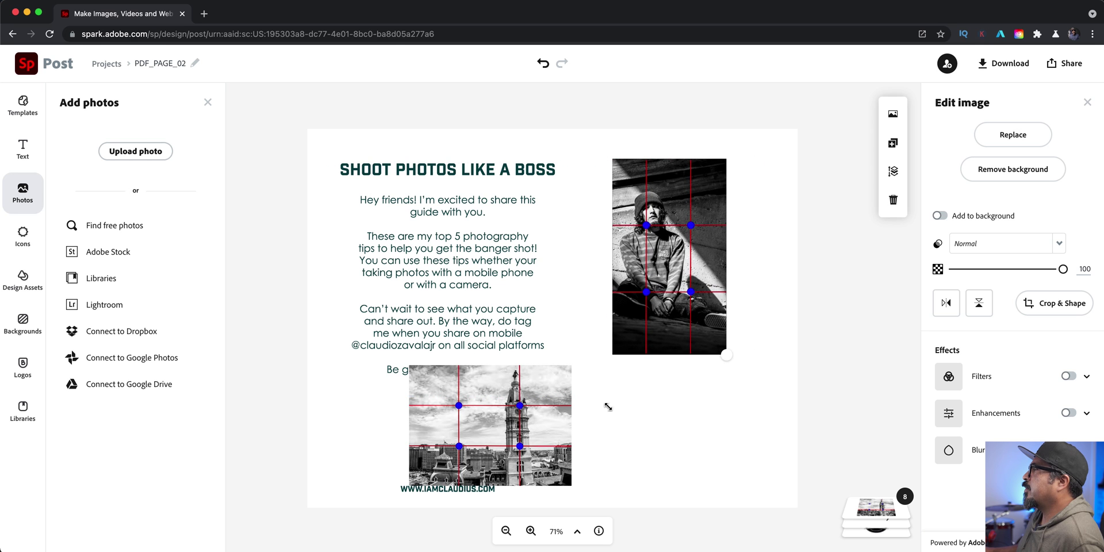
mouse_move(556, 418)
left_mouse_down()
mouse_move(703, 440)
mouse_move(752, 427)
left_mouse_up()
left_click_drag(713, 327, 720, 322)
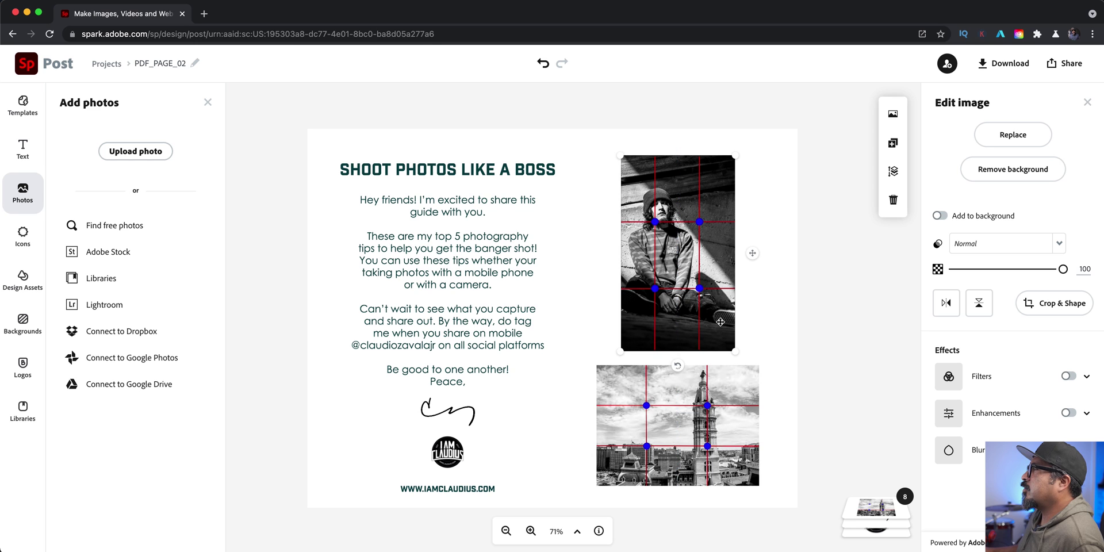
- Replace the page heading with RULE OF THIRDS
left_click(429, 169)
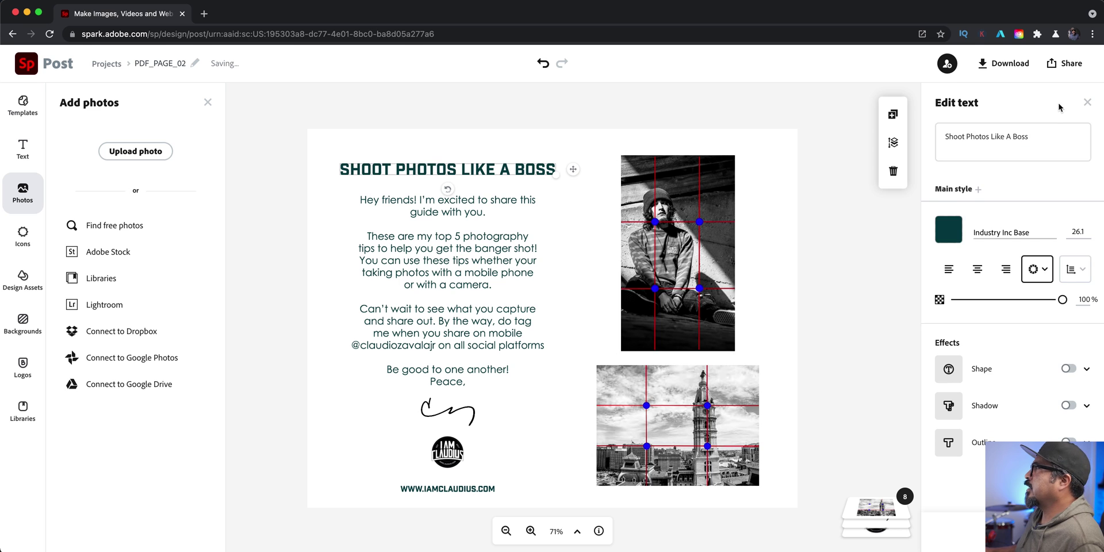
left_click_drag(1057, 134, 932, 137)
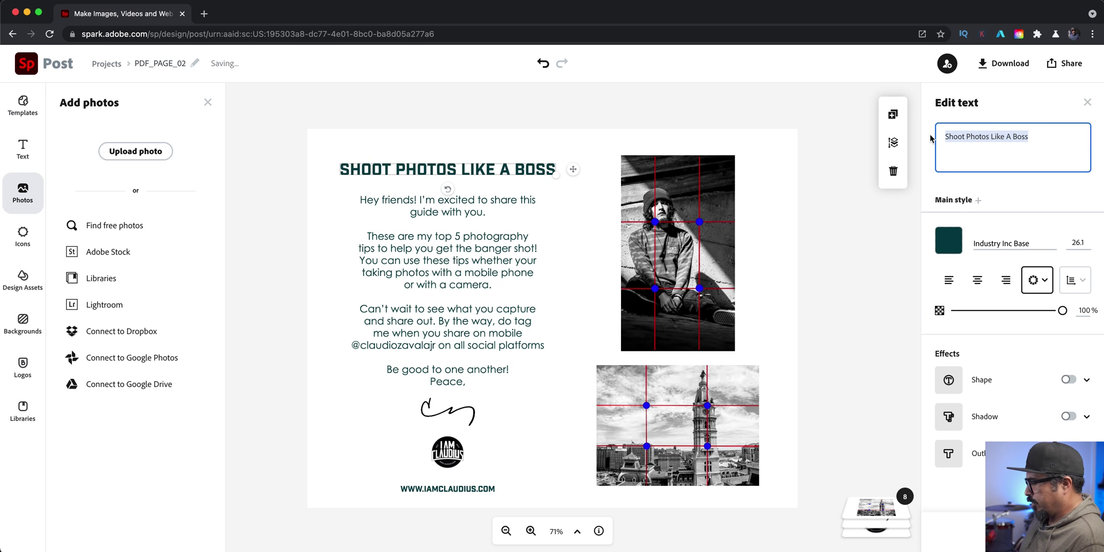
type("RULE OF THIRDS")
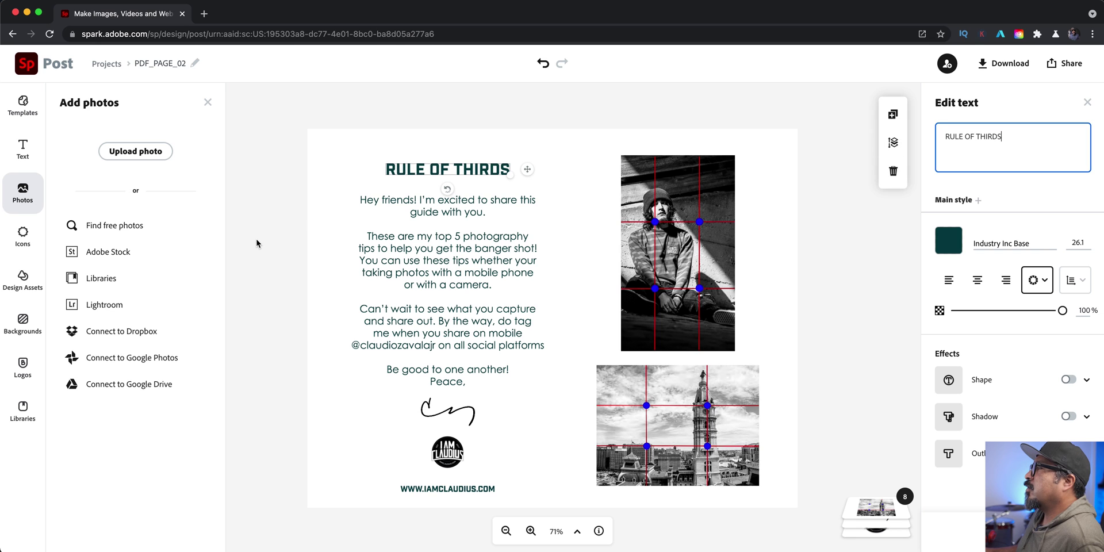
left_click(258, 241)
- Delete the signature, then shrink the website address to size 6.4 and place it beneath the cityscape, flush with its outer edge
left_click(438, 412)
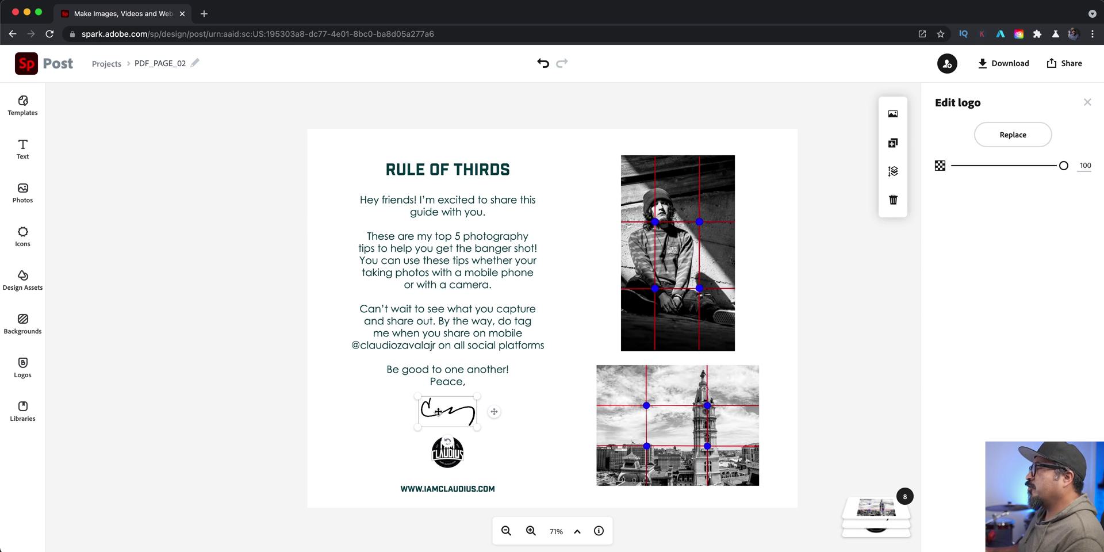
key("Delete")
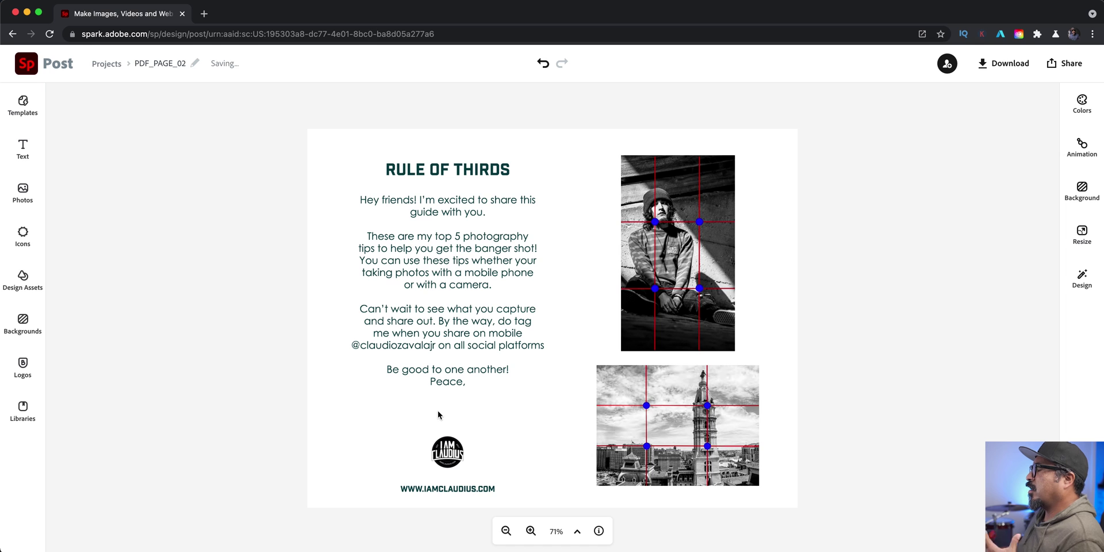
left_click(464, 489)
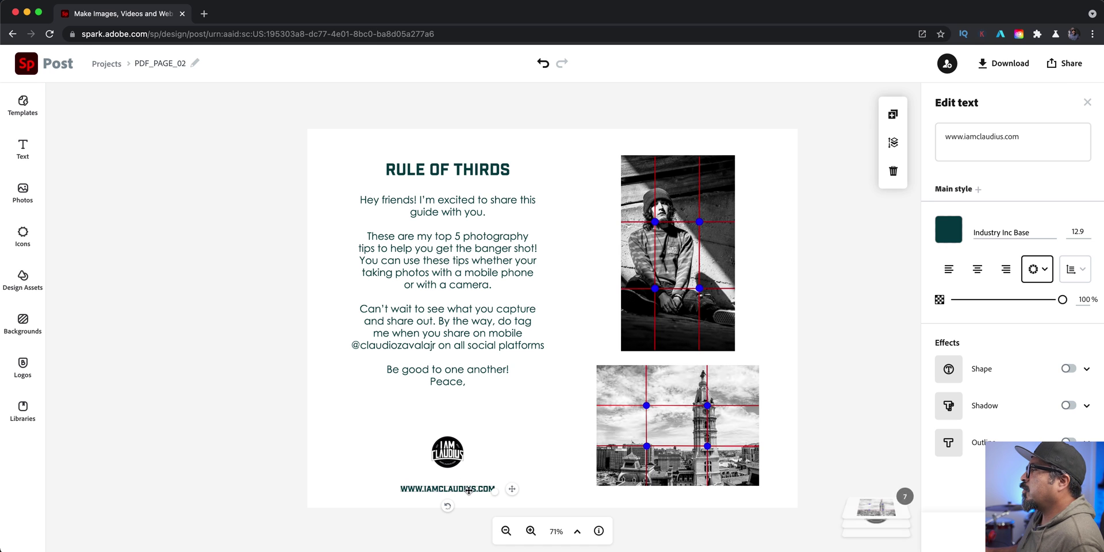
left_click_drag(497, 494, 727, 494)
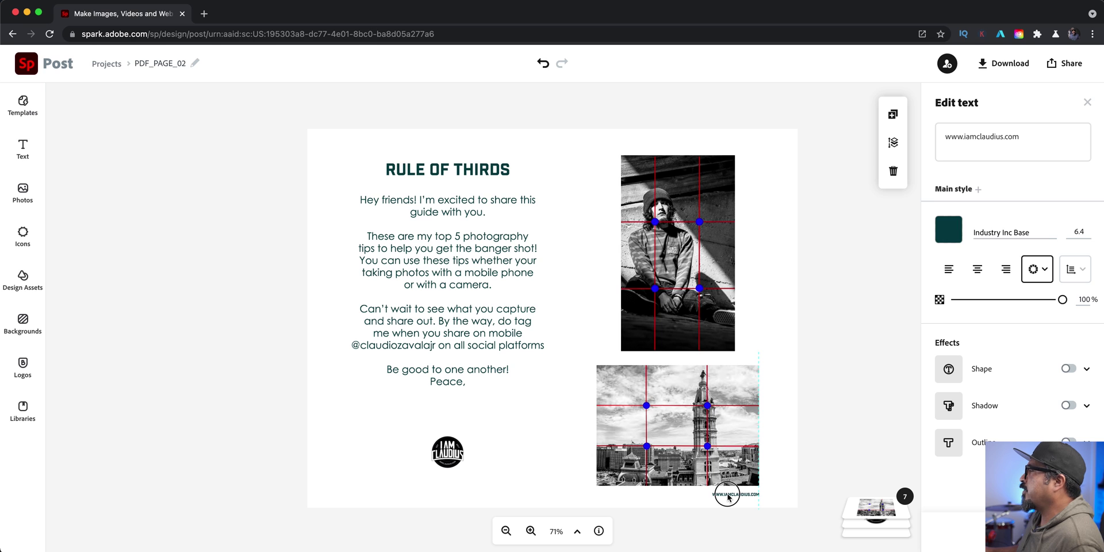
- Shrink the cityscape slightly above the website address and nudge the portrait up toward the page corner to balance the spacing
left_click(731, 397)
left_click_drag(759, 485, 725, 442)
left_click(719, 347)
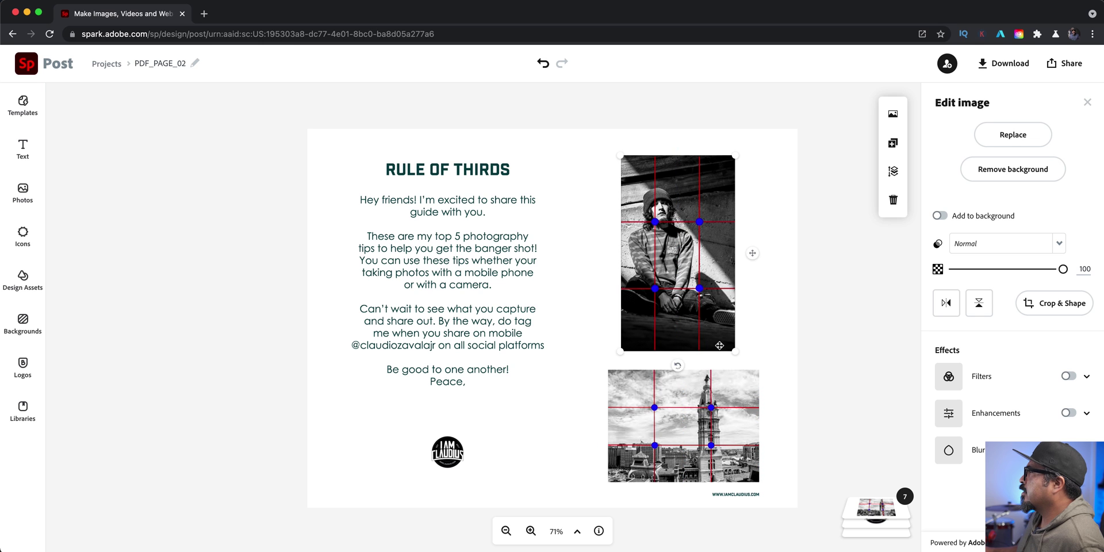
left_click_drag(721, 345, 729, 337)
left_click(141, 349)
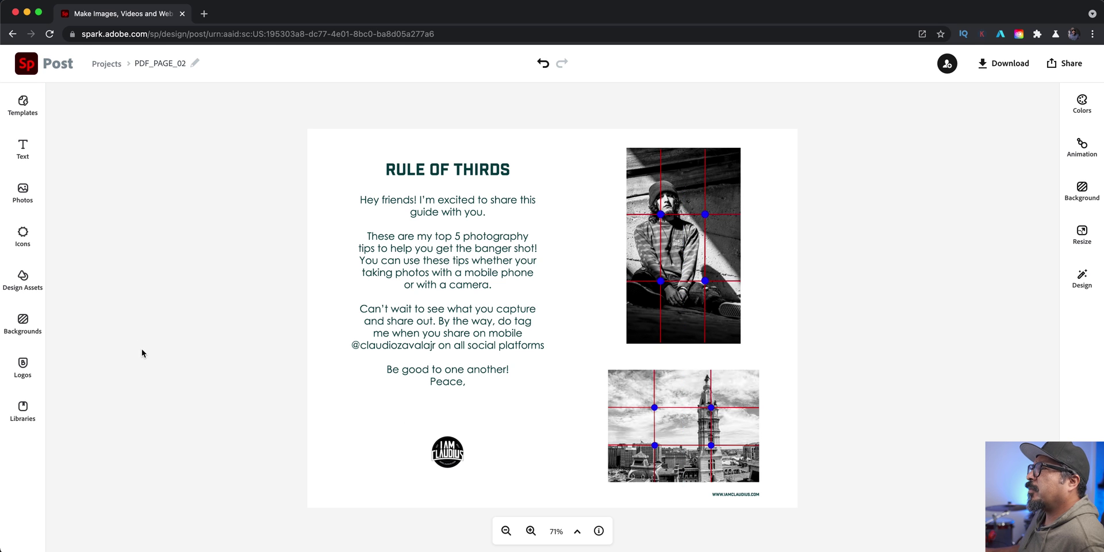
- Add a solid rectangle icon, flatten and rotate it into a vertical bar, and stretch it along the page's outer edge beside the photos
left_click(35, 232)
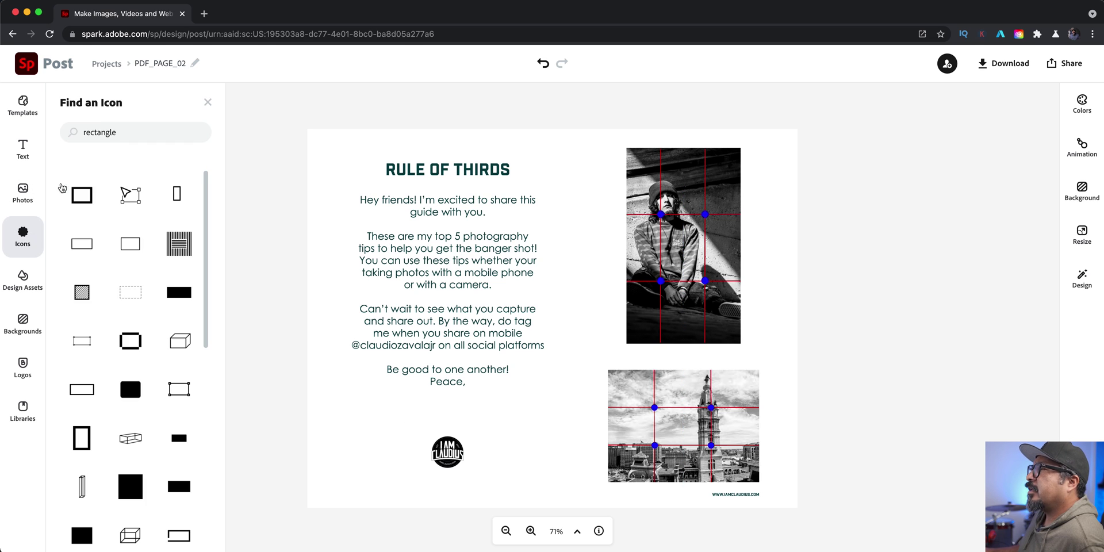
left_click(167, 296)
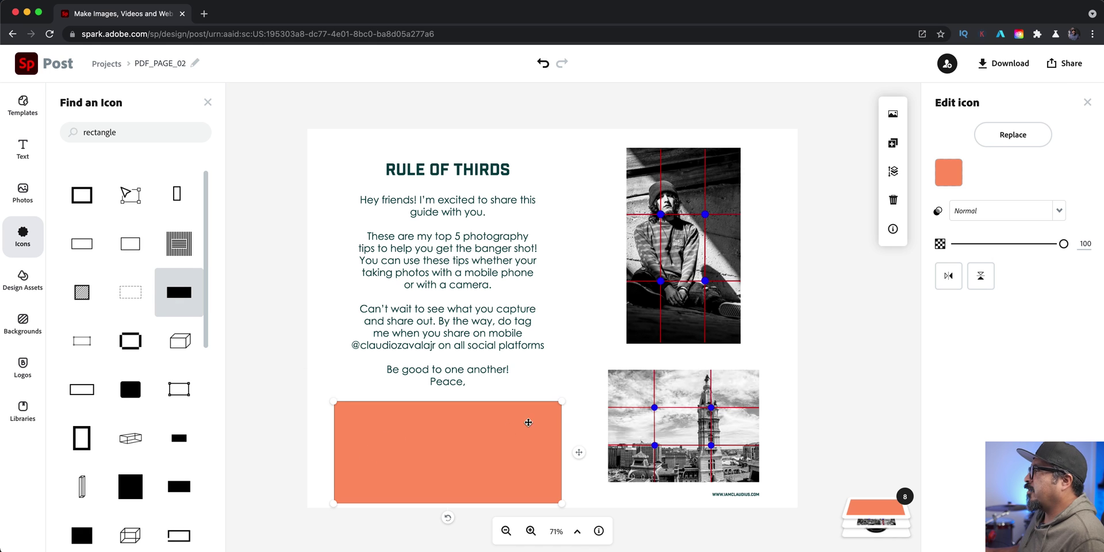
left_click_drag(562, 401, 657, 310)
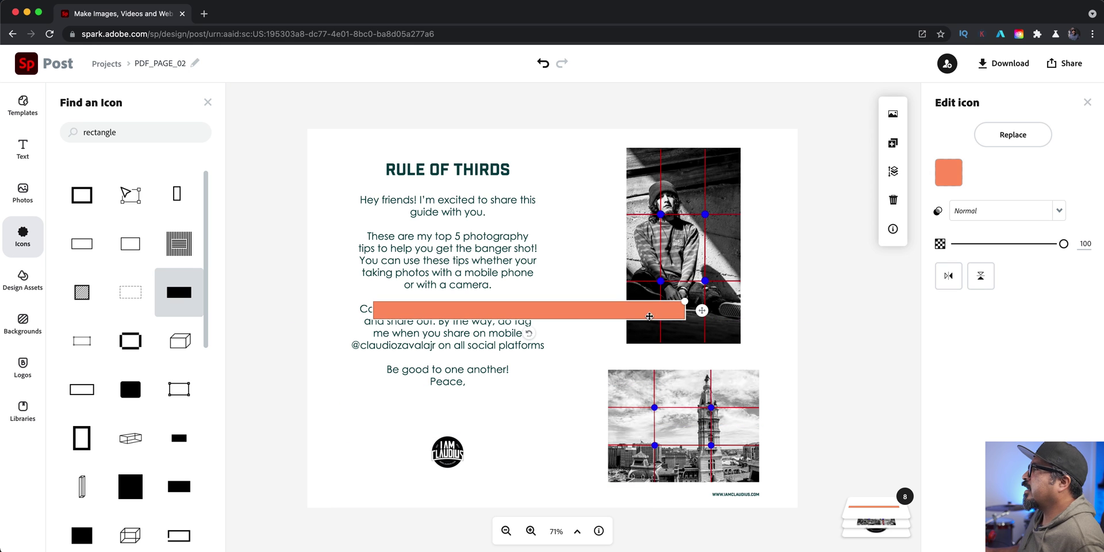
left_click_drag(528, 333, 604, 310)
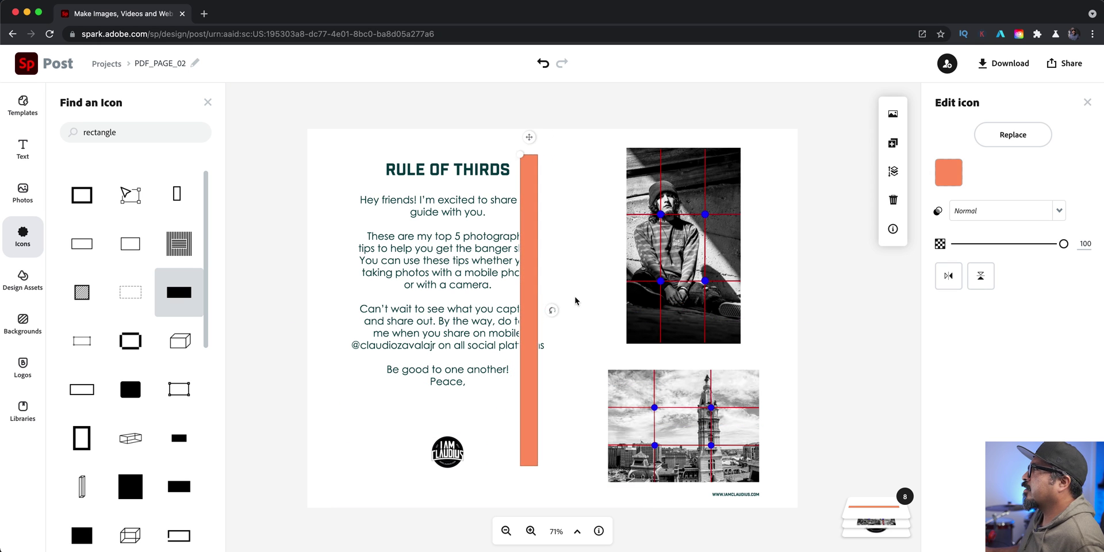
left_click_drag(521, 293, 783, 239)
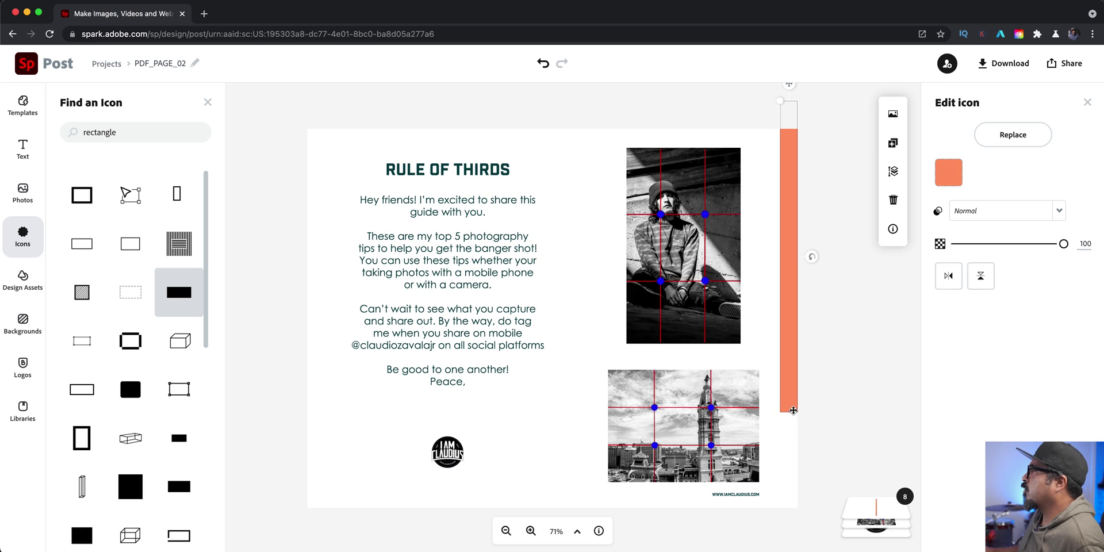
mouse_move(780, 101)
left_mouse_down()
mouse_move(763, 96)
mouse_move(806, 267)
mouse_move(772, 102)
left_mouse_up()
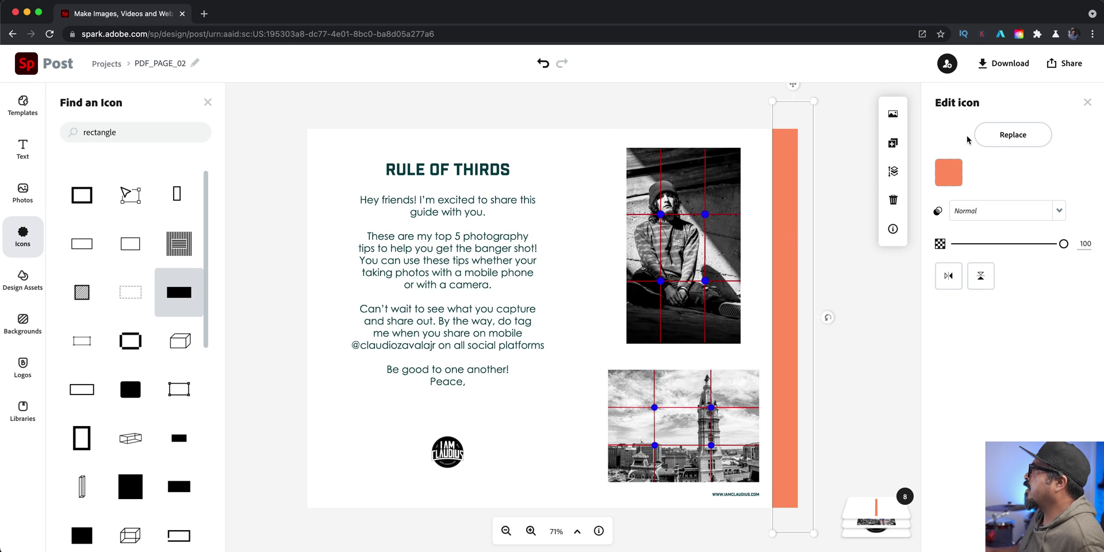
- Recolor the vertical bar with the dark green from the current palette
left_click(948, 172)
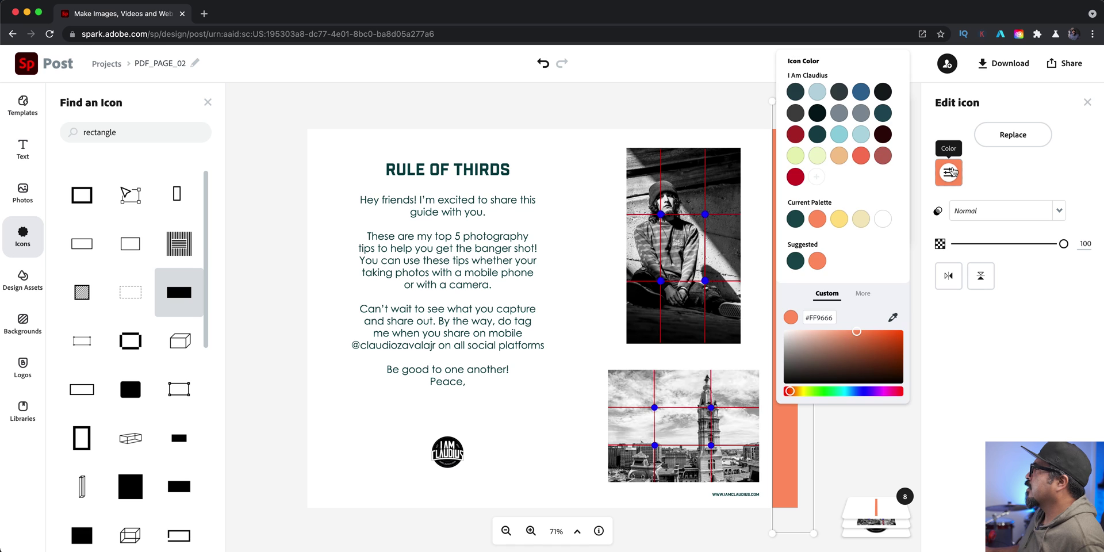
left_click(795, 218)
left_click(593, 121)
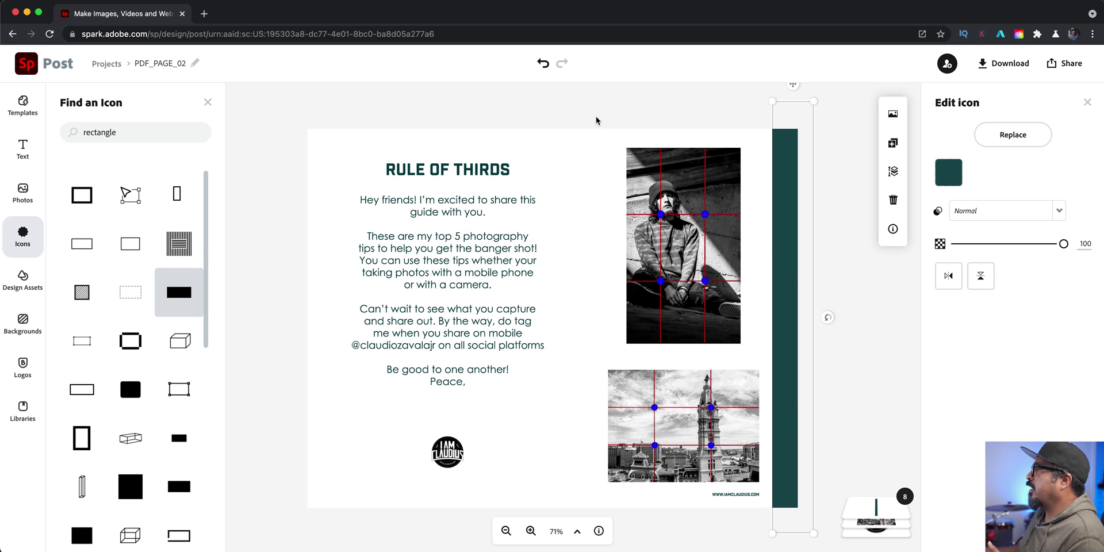
left_click(851, 215)
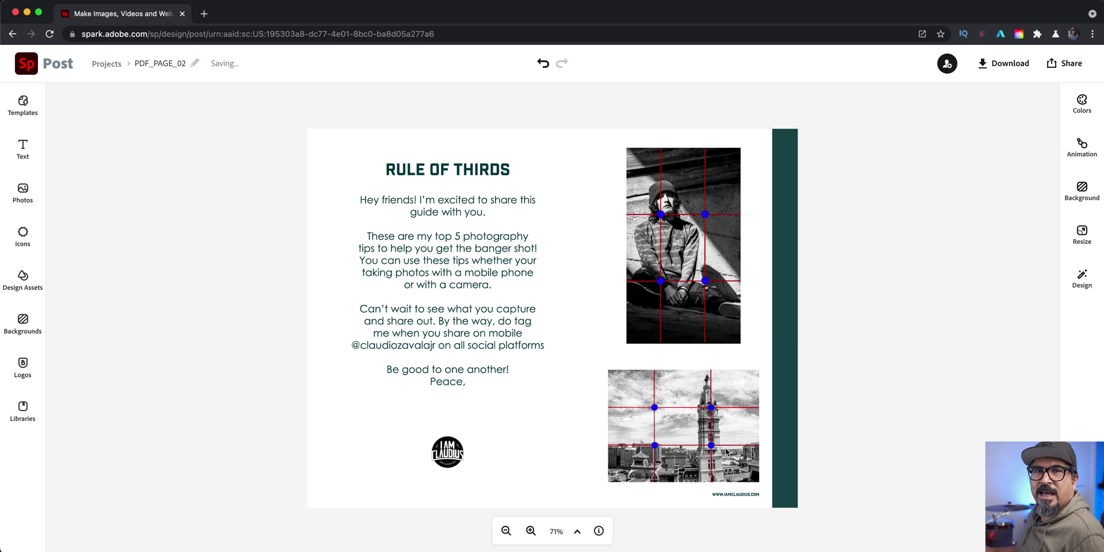
- Switch to Notes and copy the Page 2 body text under Rule of Thirds, from "Ever wonder" through "a shot."
left_click(423, 204)
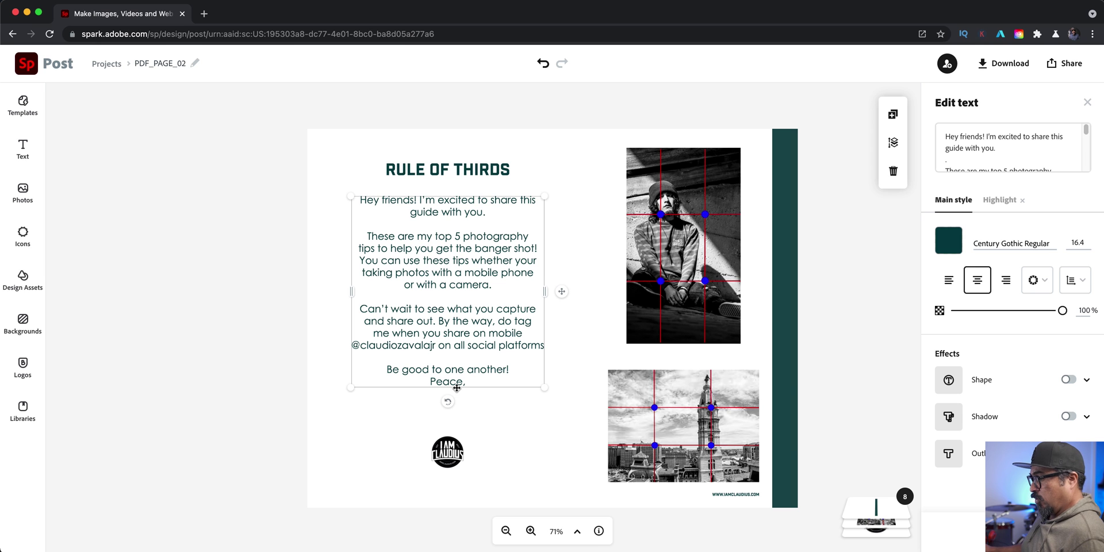
key("super+Tab")
key("super+Tab")
key("super+Tab")
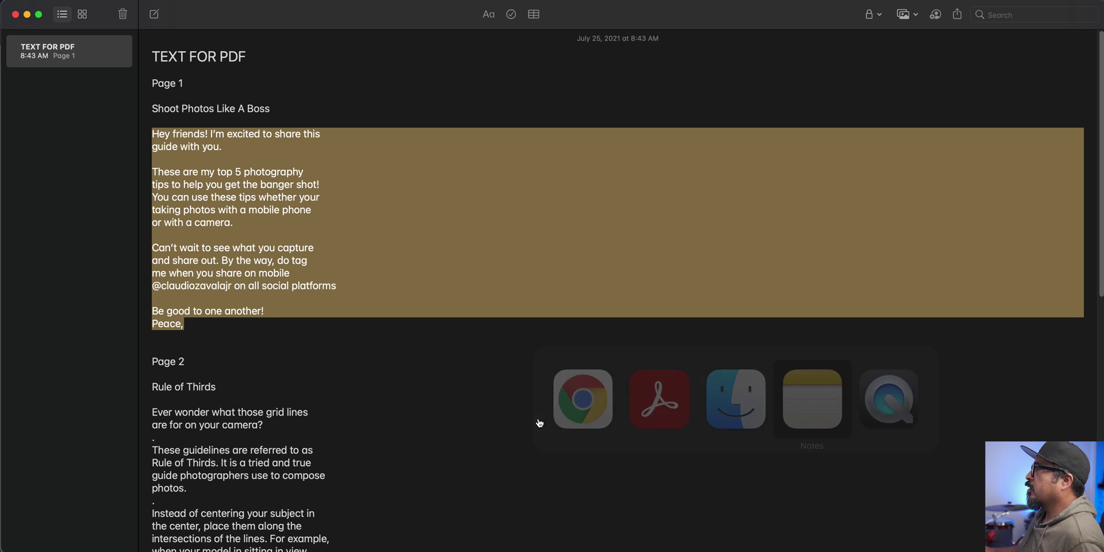
left_click(293, 348)
scroll(293, 350, "down", 3)
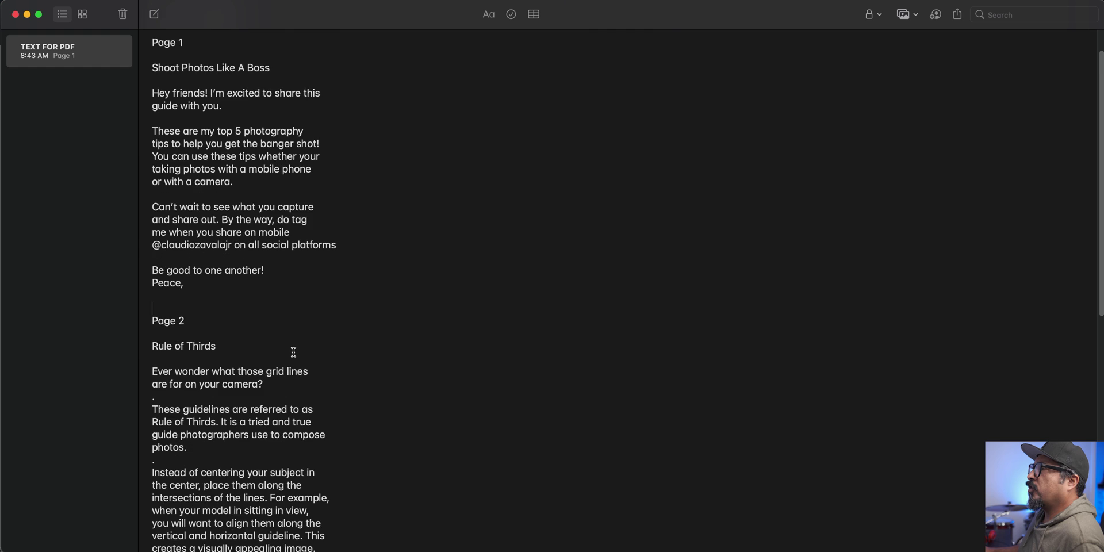
scroll(293, 352, "down", 5)
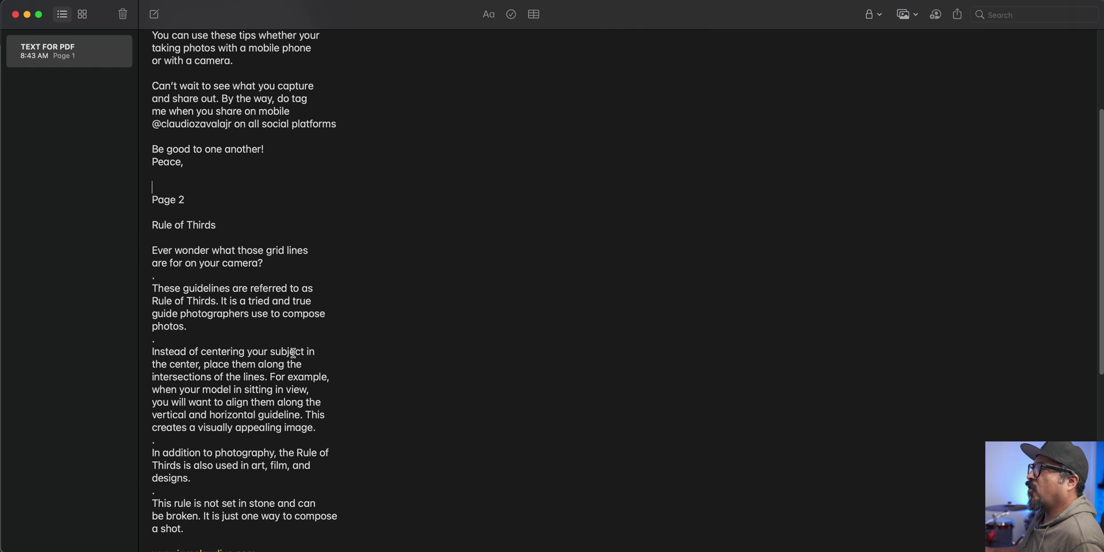
left_click_drag(206, 526, 153, 245)
key("super+c")
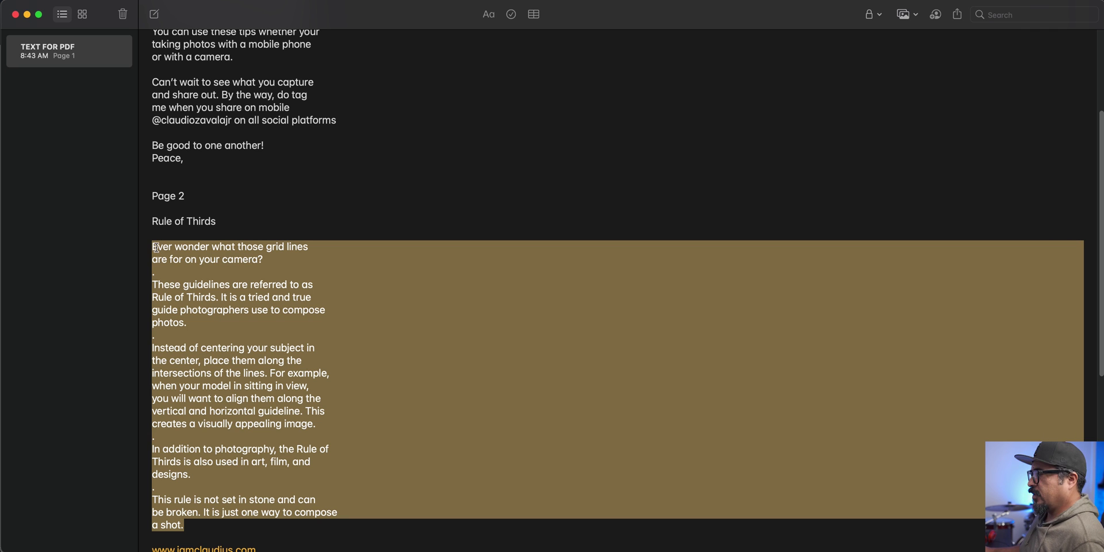
- Return to Chrome, replace the whole intro text with the copied Rule of Thirds text, and remove its Highlight style
key("super+Tab")
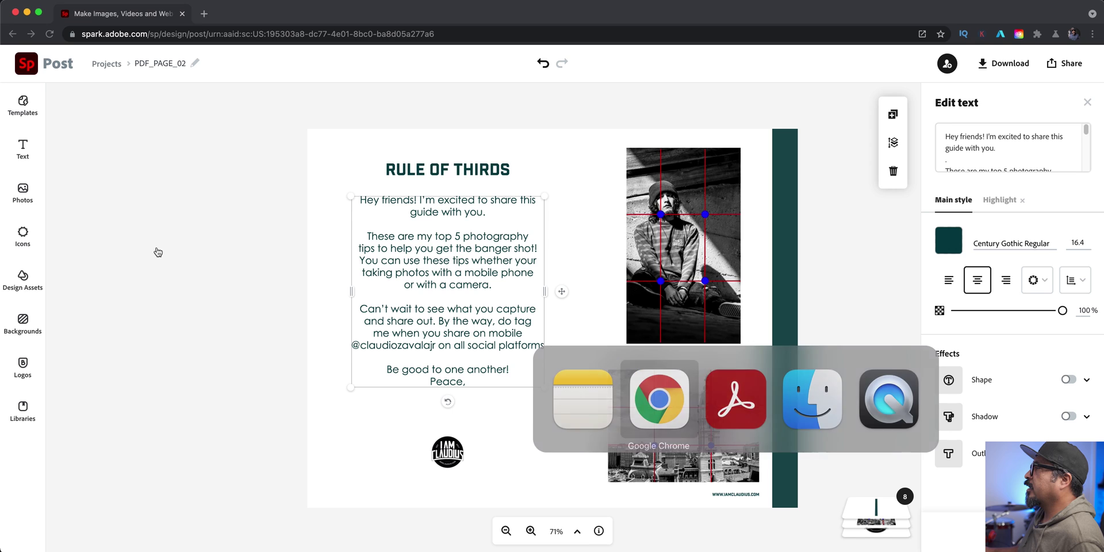
left_click(979, 154)
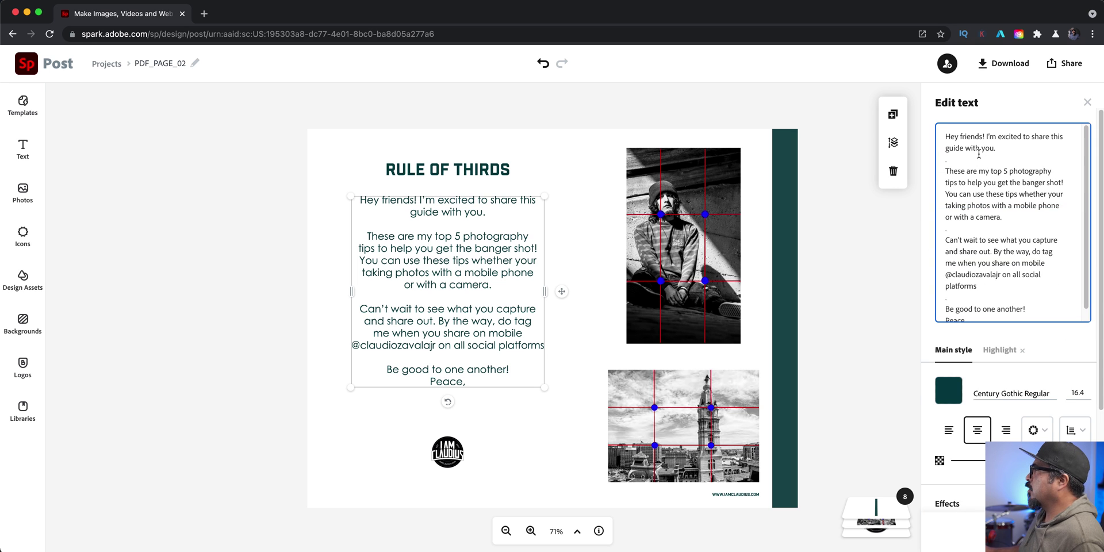
key("super+a")
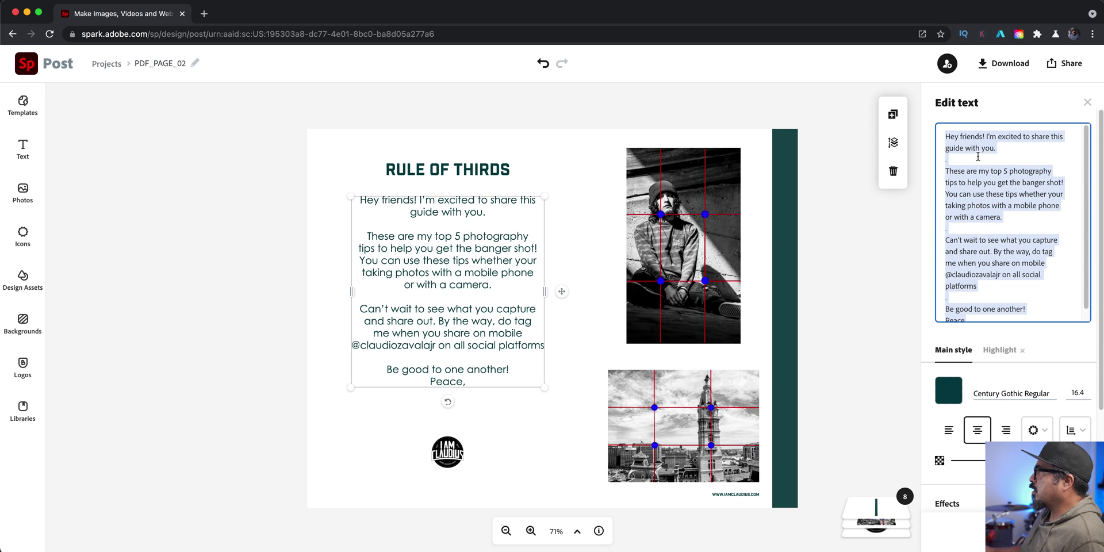
key("super+v")
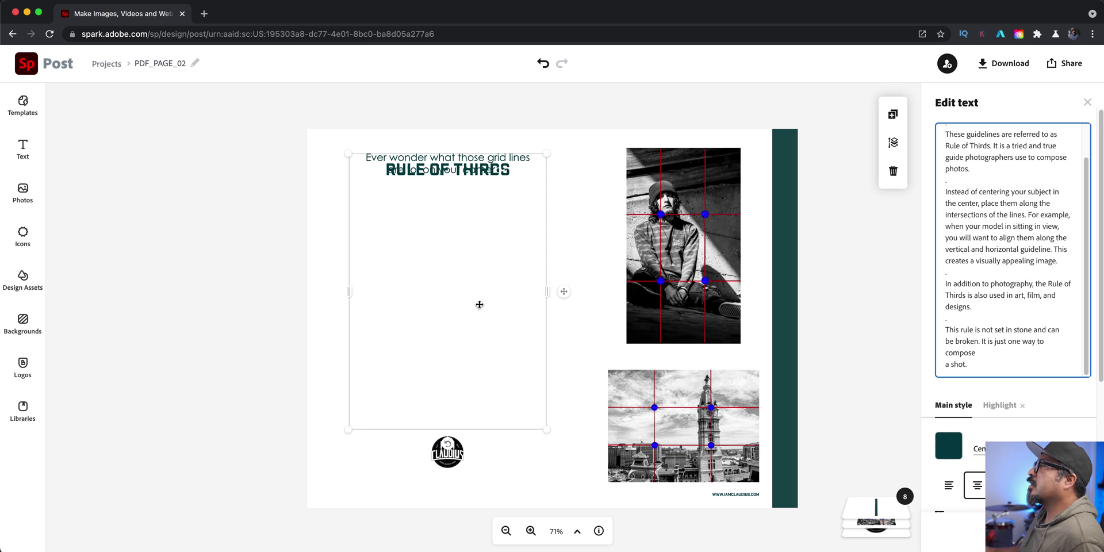
left_click(479, 284)
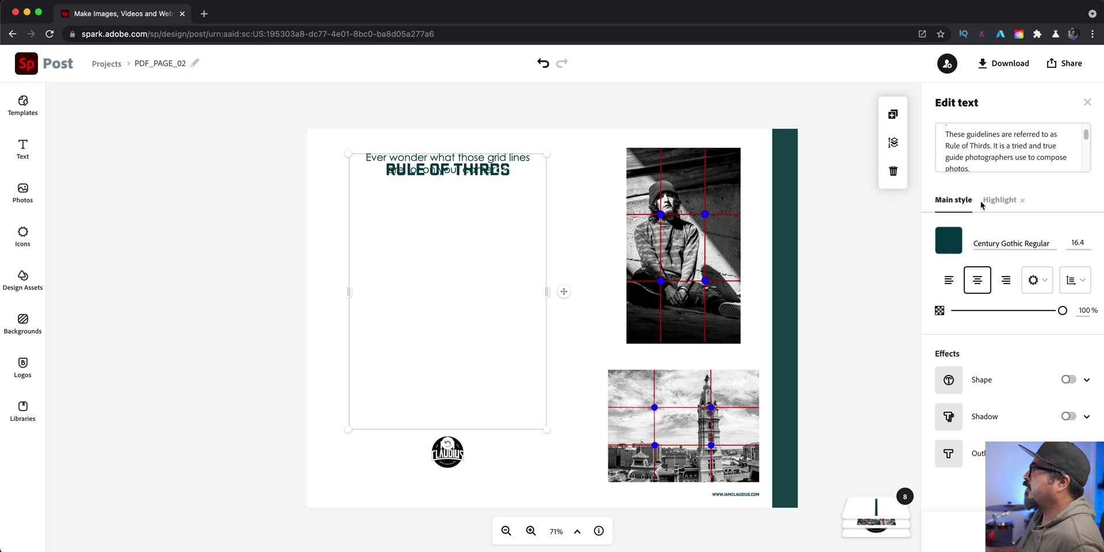
left_click(1022, 201)
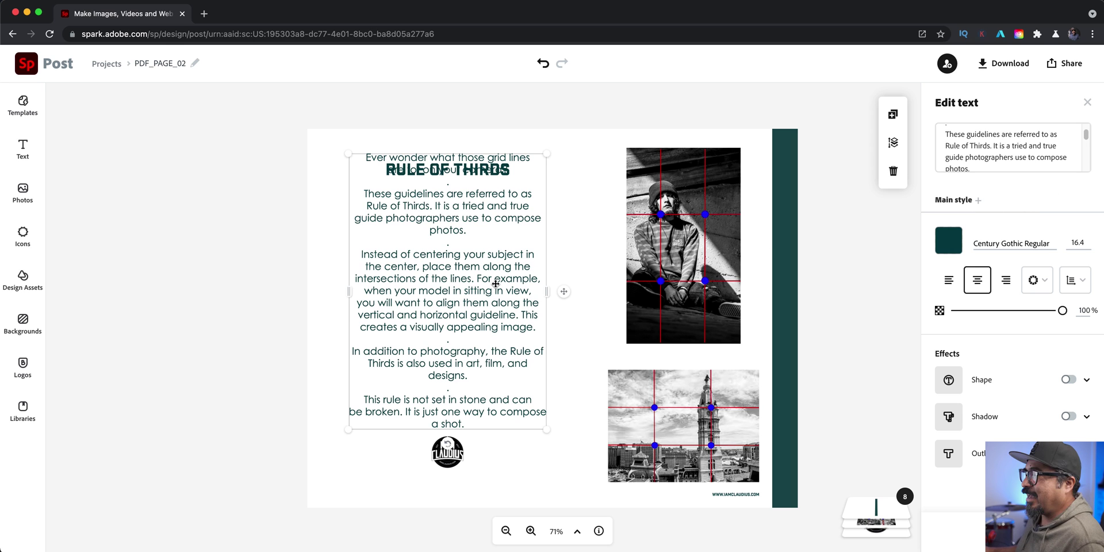
- Shrink the round logo and move it down below the body text, near the page's lower edge
left_click(454, 461)
left_click_drag(451, 467, 458, 492)
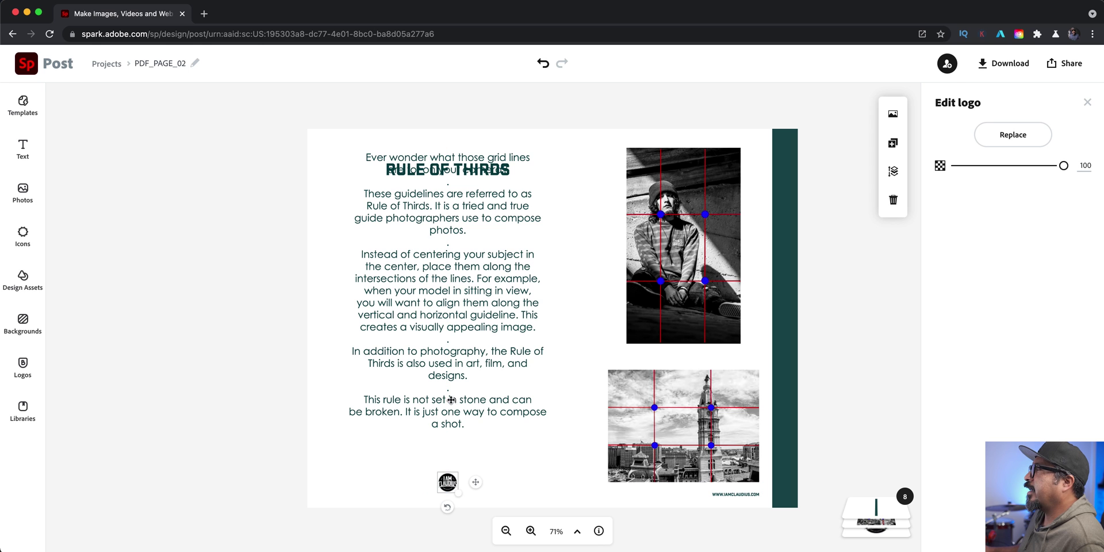
- Move the body text below the RULE OF THIRDS heading and hide its paragraph separator dots with a white Highlight style
left_click(452, 399)
left_click_drag(464, 332, 469, 364)
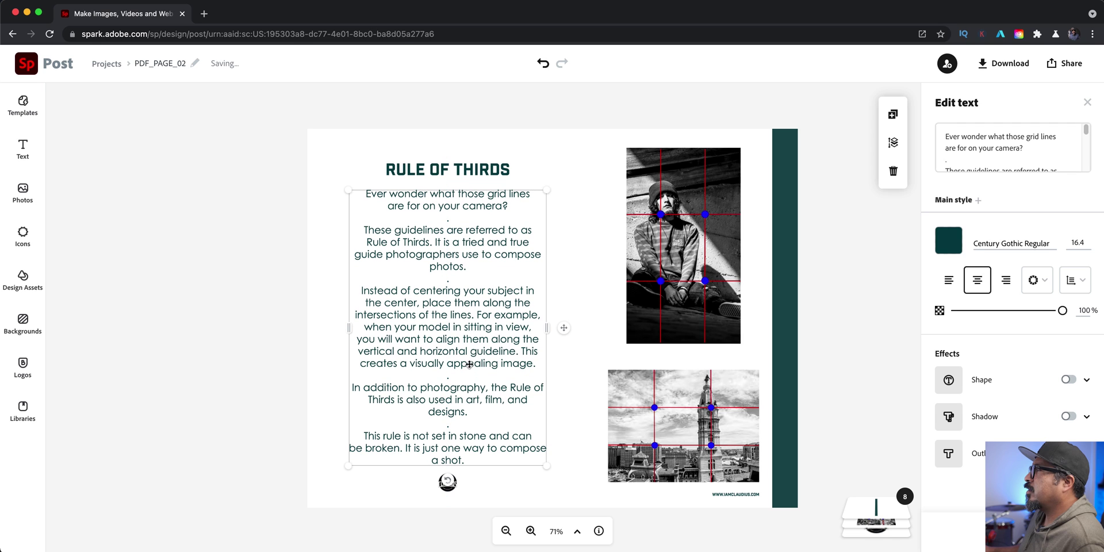
left_click(978, 200)
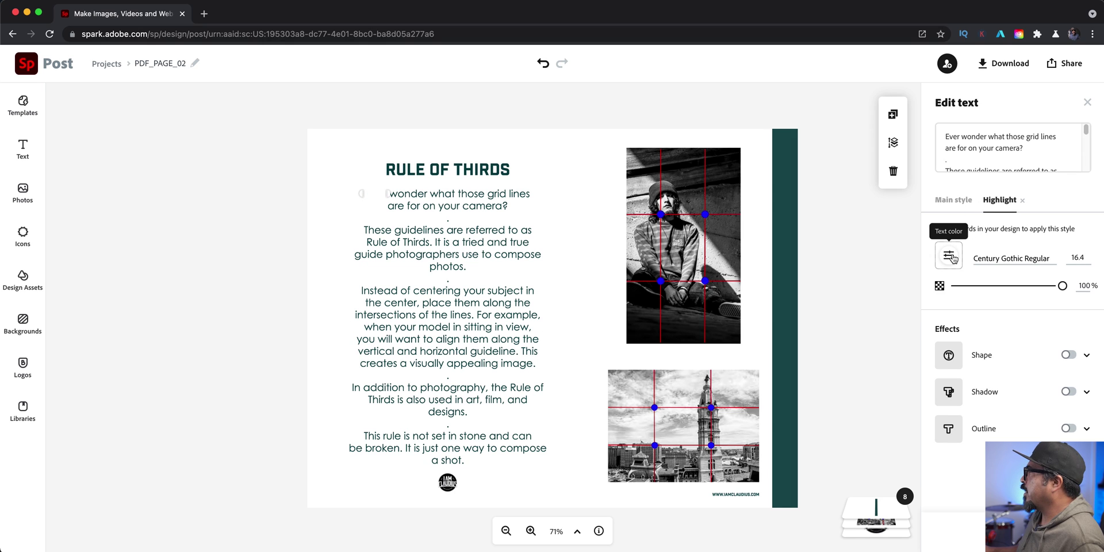
left_click(448, 220)
left_click(448, 282)
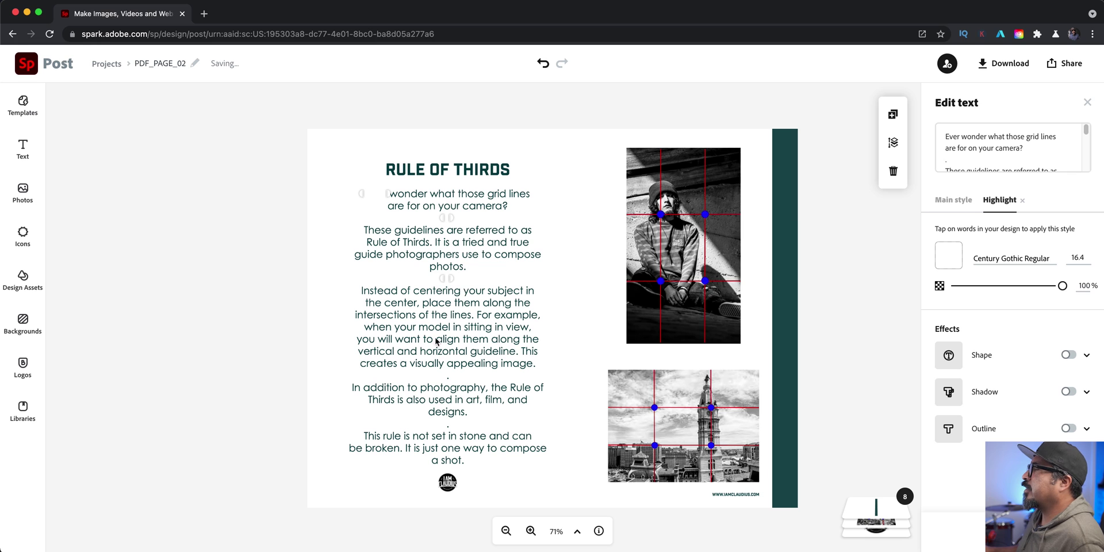
left_click(448, 378)
left_click(448, 426)
left_click(382, 195)
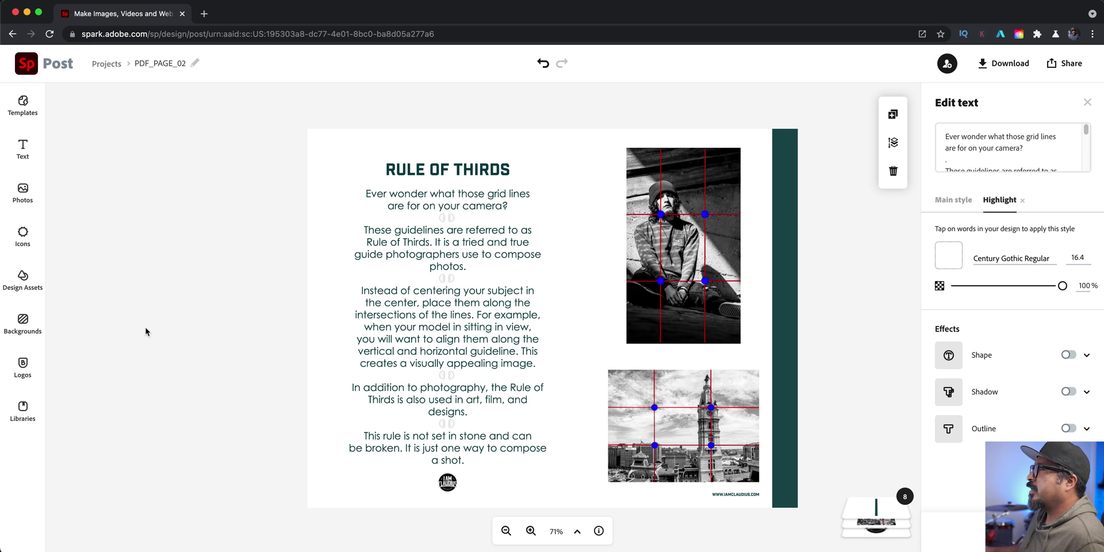
left_click(145, 327)
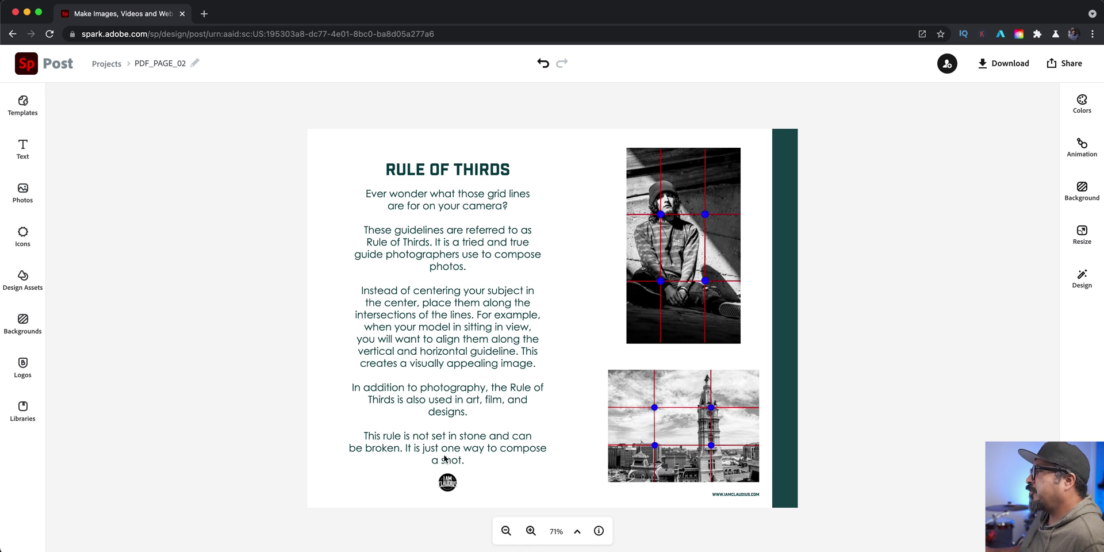
- Nudge the body text block slightly upward, closer to the heading and clear of the logo
left_click(458, 438)
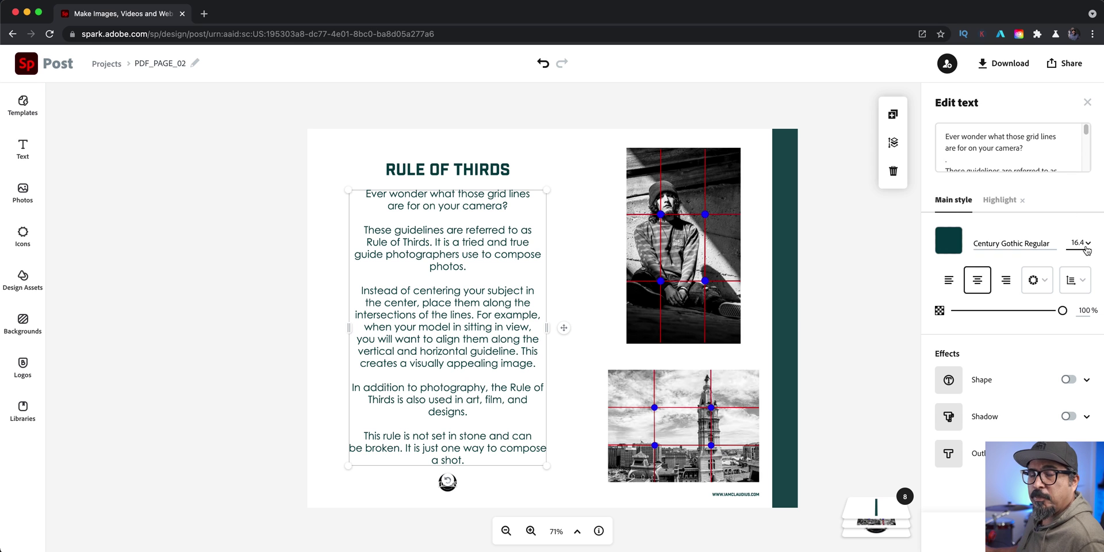
left_click_drag(492, 333, 492, 333)
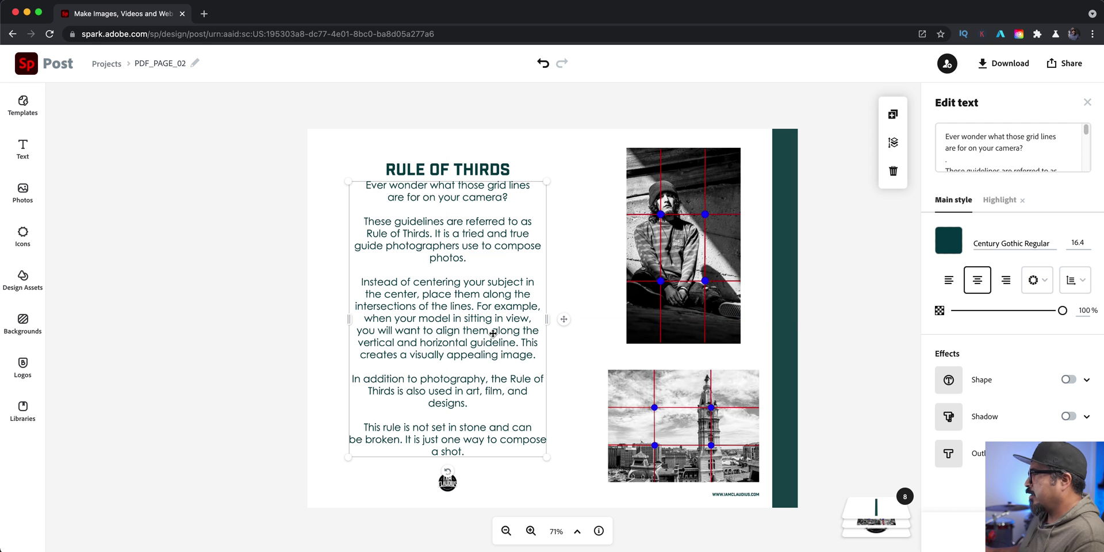
key("ctrl+z")
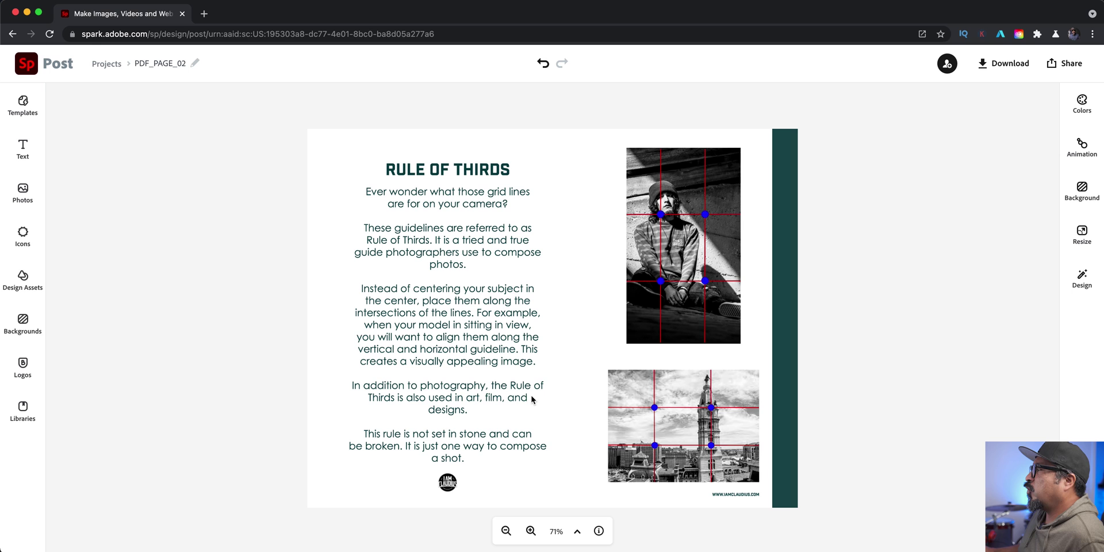
- Enlarge the cityscape tower photo and shift it slightly left, keeping it beside the body text
left_click(637, 440)
left_click_drag(608, 369, 571, 365)
left_click_drag(628, 422, 618, 422)
- Shrink the portrait photo and center it above the tower photo, and align the web address with the tower photo's right edge
left_click(677, 297)
left_click_drag(626, 343, 634, 330)
left_click_drag(688, 306, 660, 318)
left_click(728, 495)
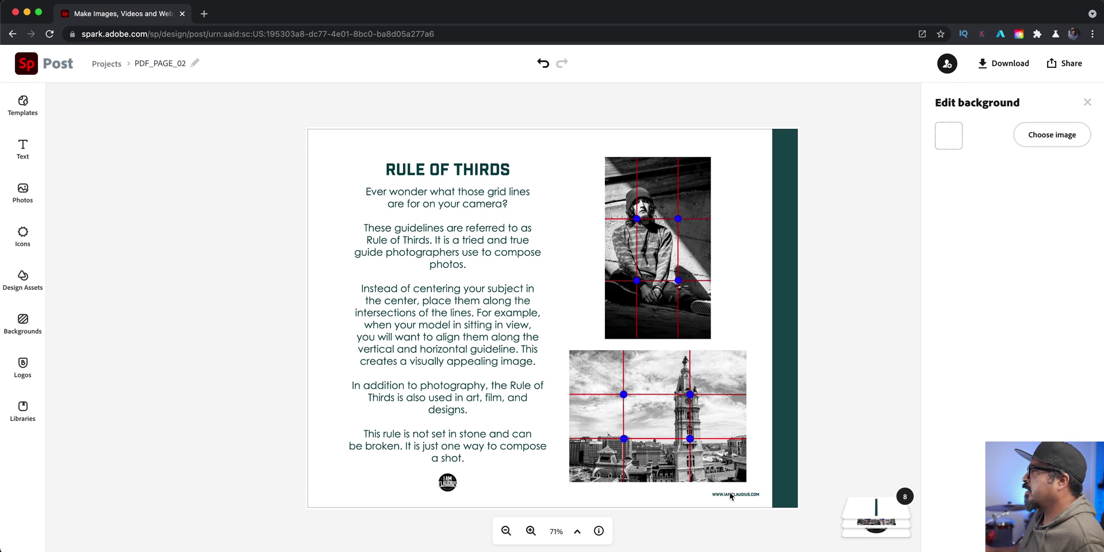
left_click_drag(736, 499, 722, 497)
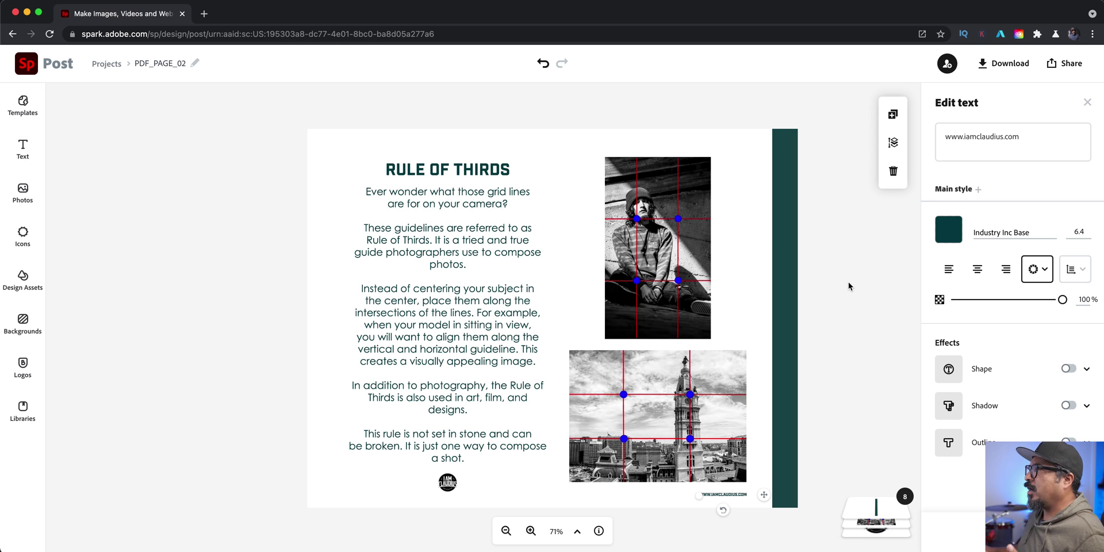
- Download the finished Rule of Thirds page as a PDF
left_click(1014, 64)
left_click(998, 162)
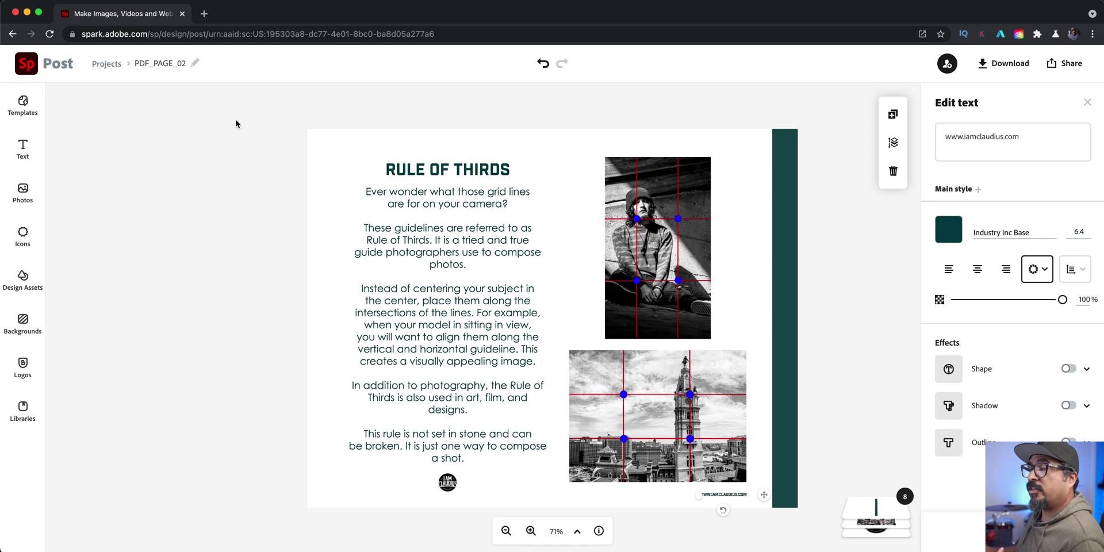
- Return to the projects list and duplicate PDF_PAGE_02 under the name PDF_PAGE_03
left_click(107, 64)
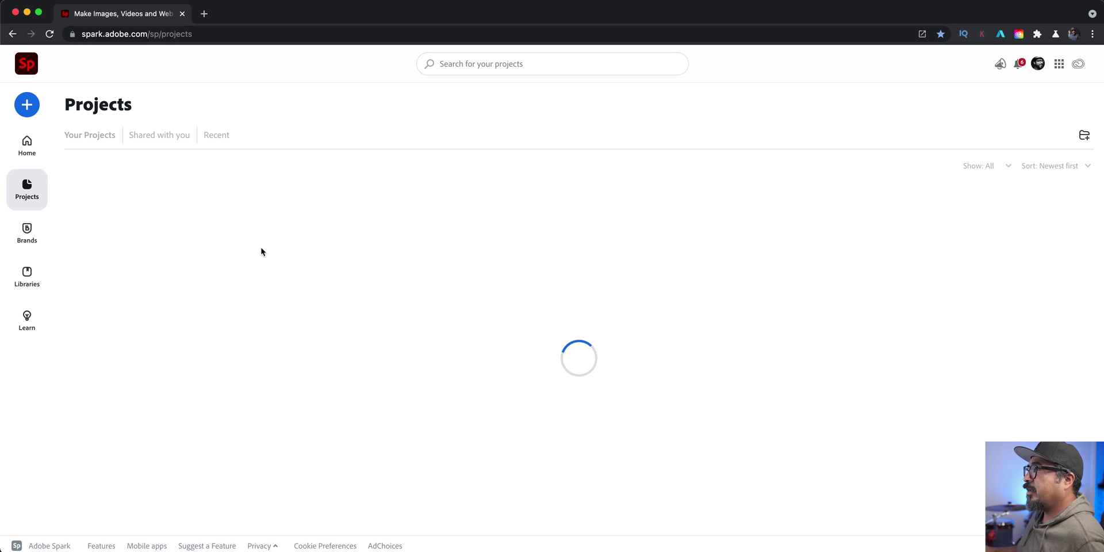
scroll(262, 251, "down", 5)
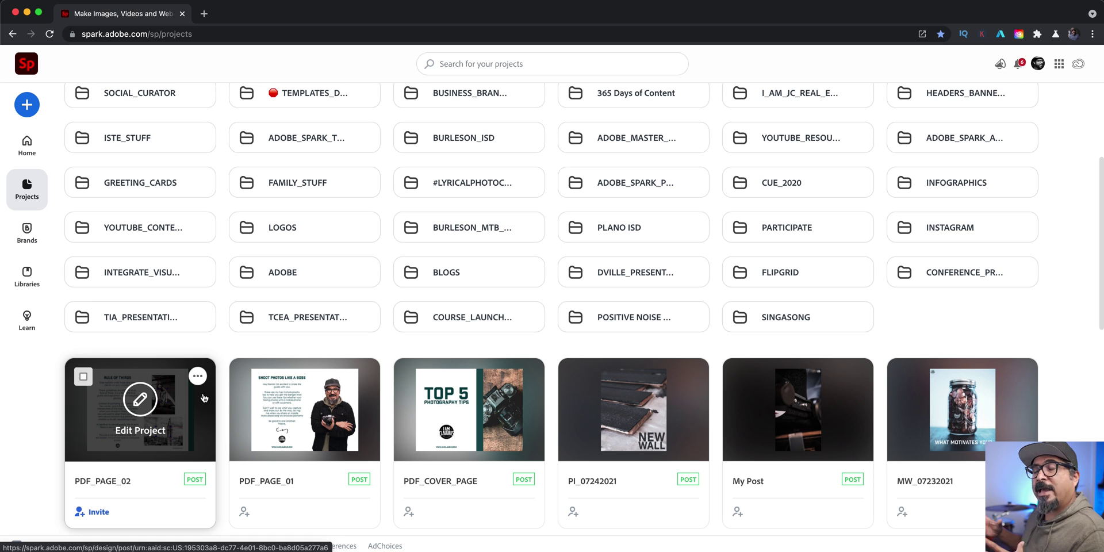
left_click(198, 375)
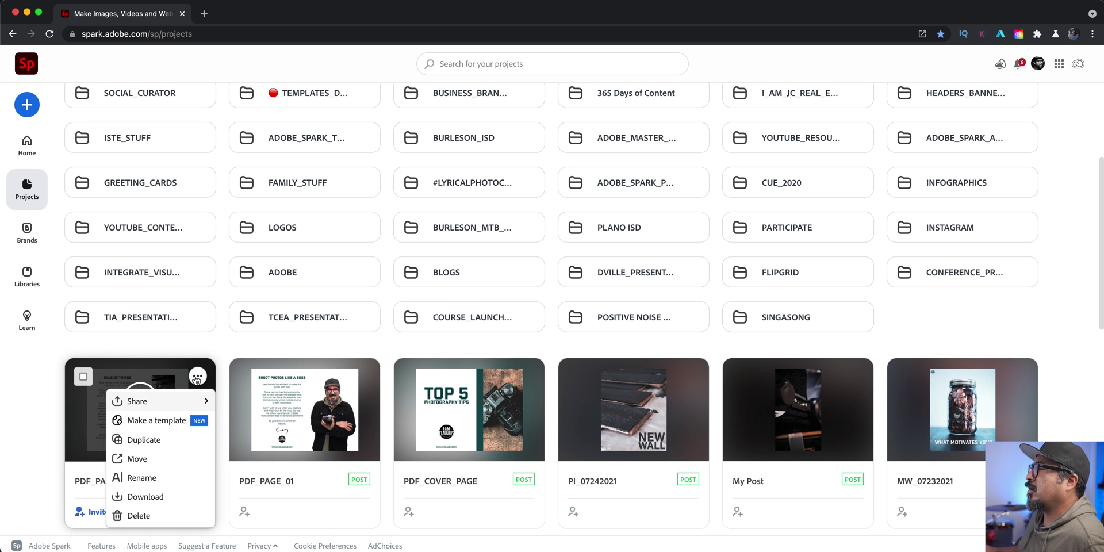
left_click(166, 439)
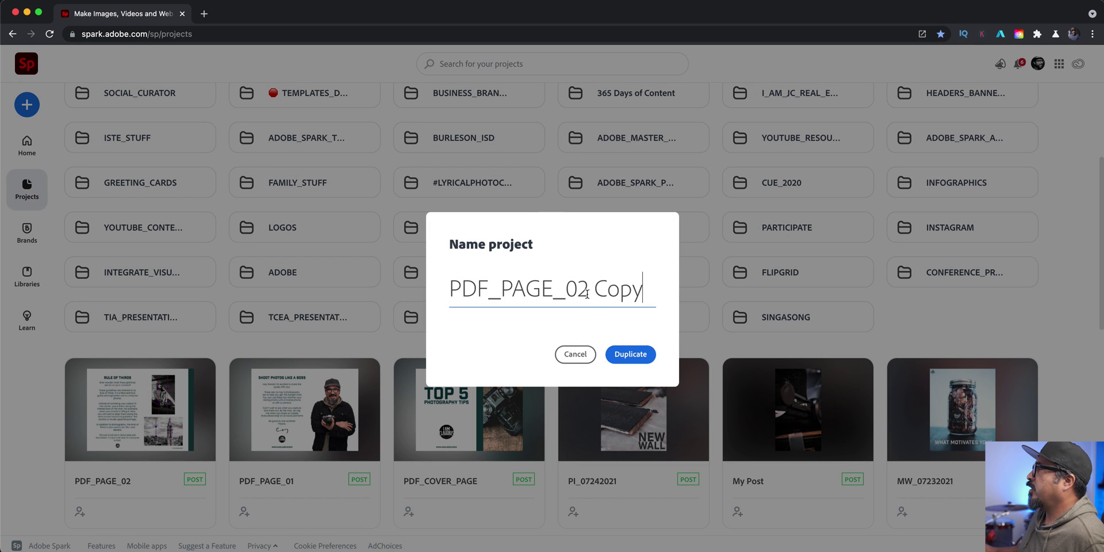
left_click_drag(579, 287, 645, 287)
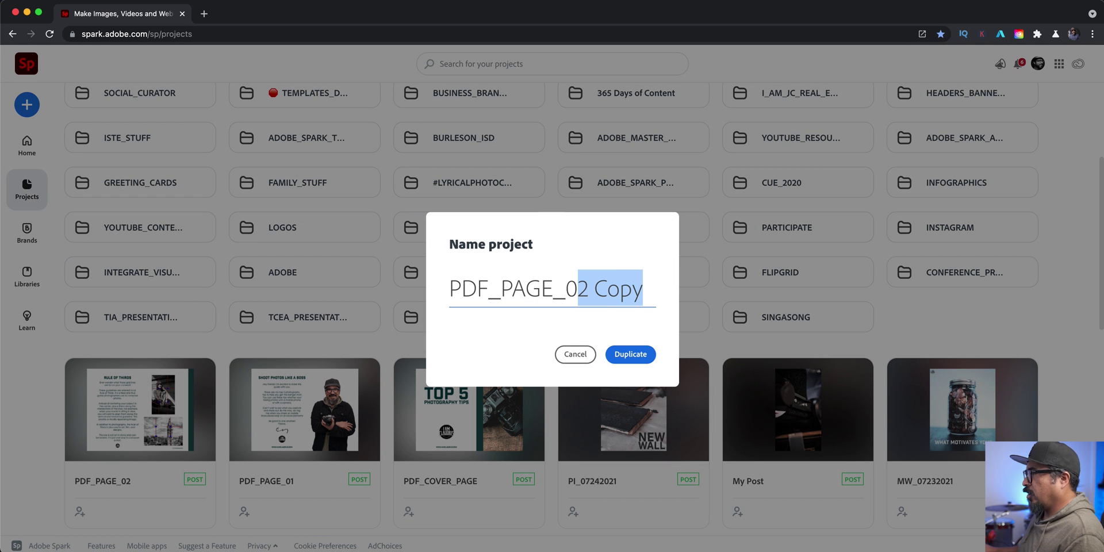
type("3")
left_click(648, 358)
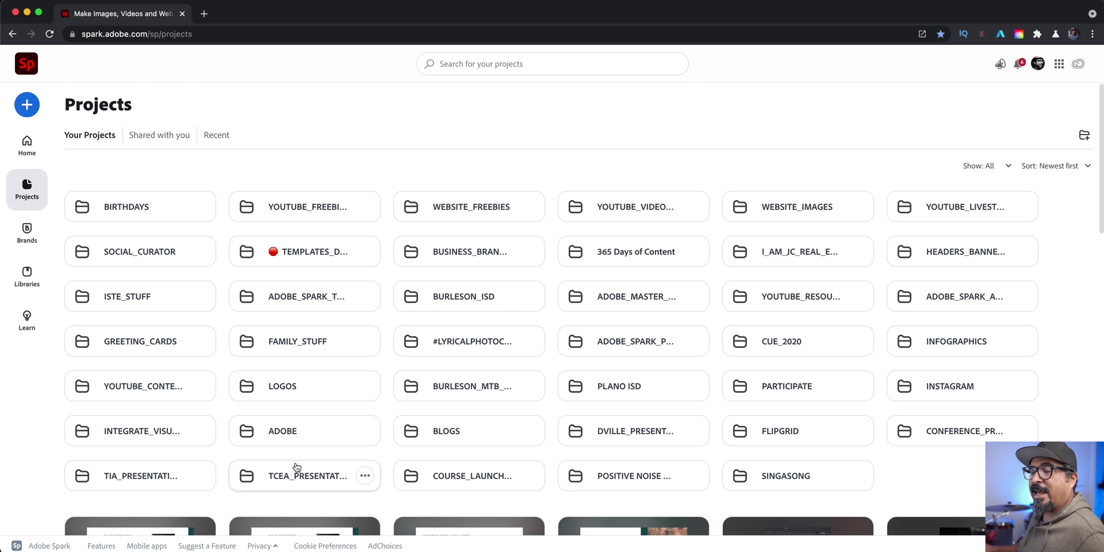
scroll(296, 467, "down", 4)
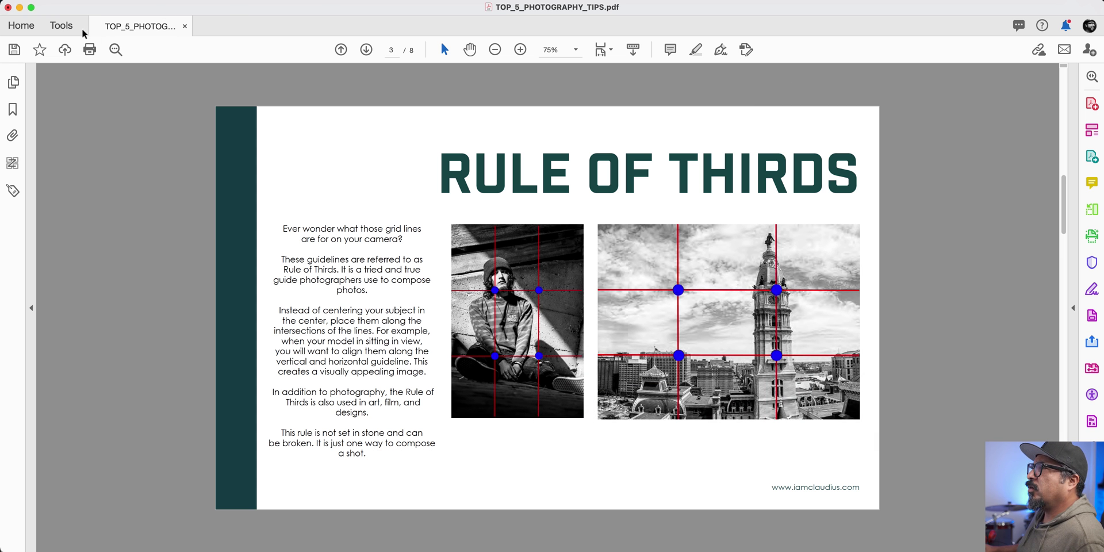
- In Acrobat, start Combine Files and browse the Downloads folder for files to add, sorted by newest Date Added
left_click(65, 35)
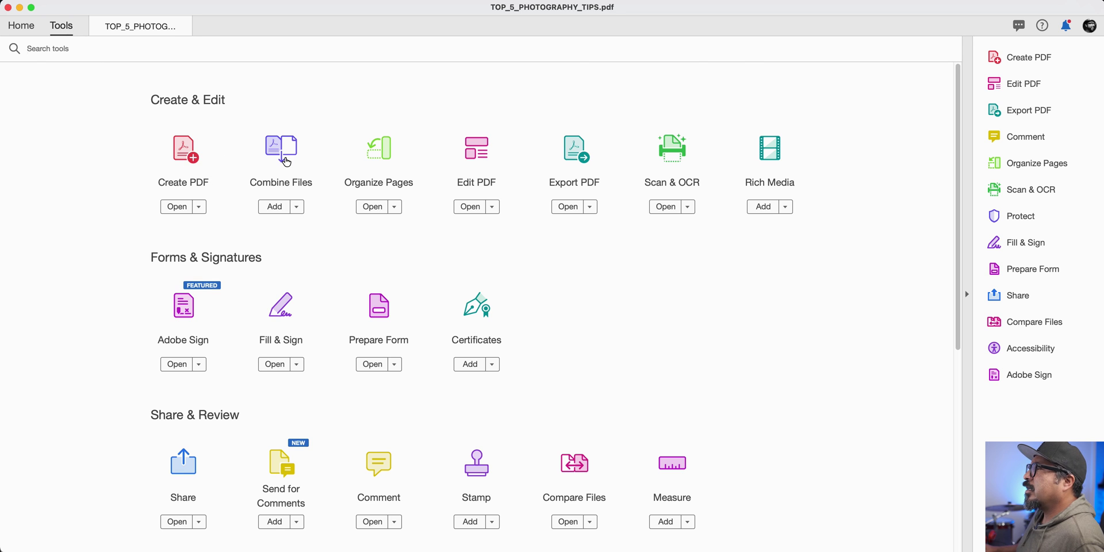
left_click(285, 161)
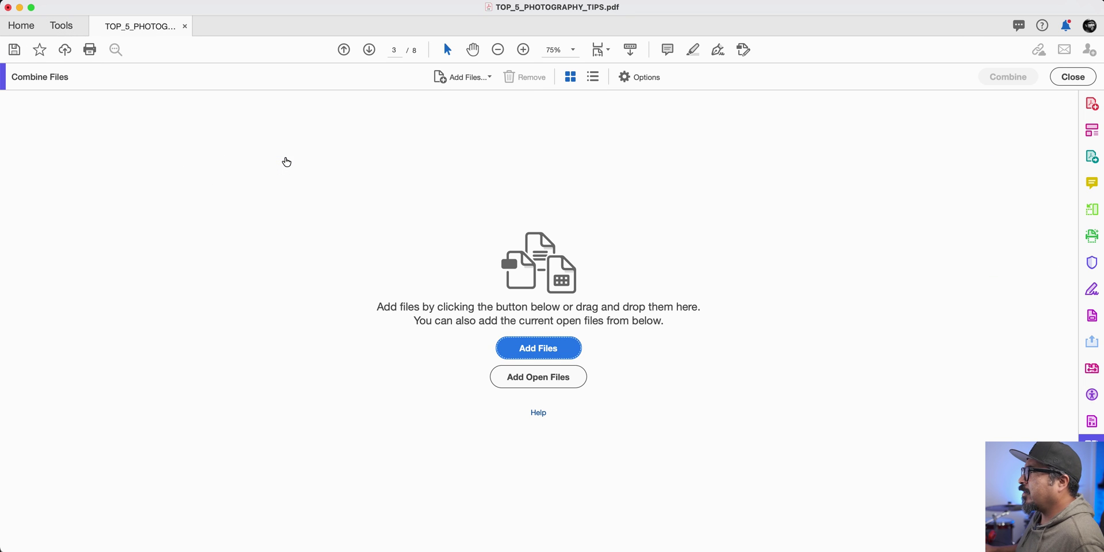
left_click(557, 355)
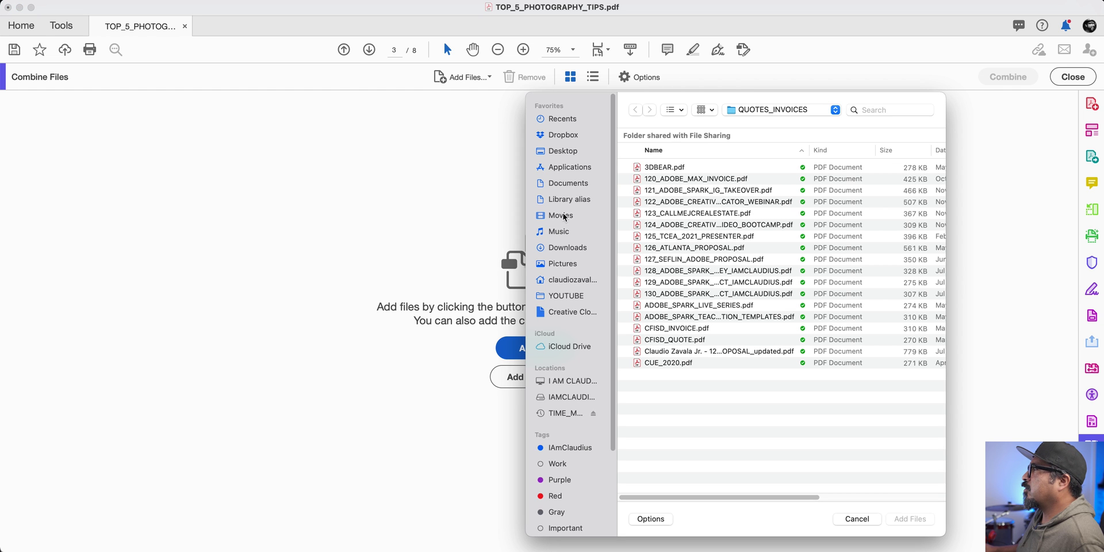
left_click(563, 247)
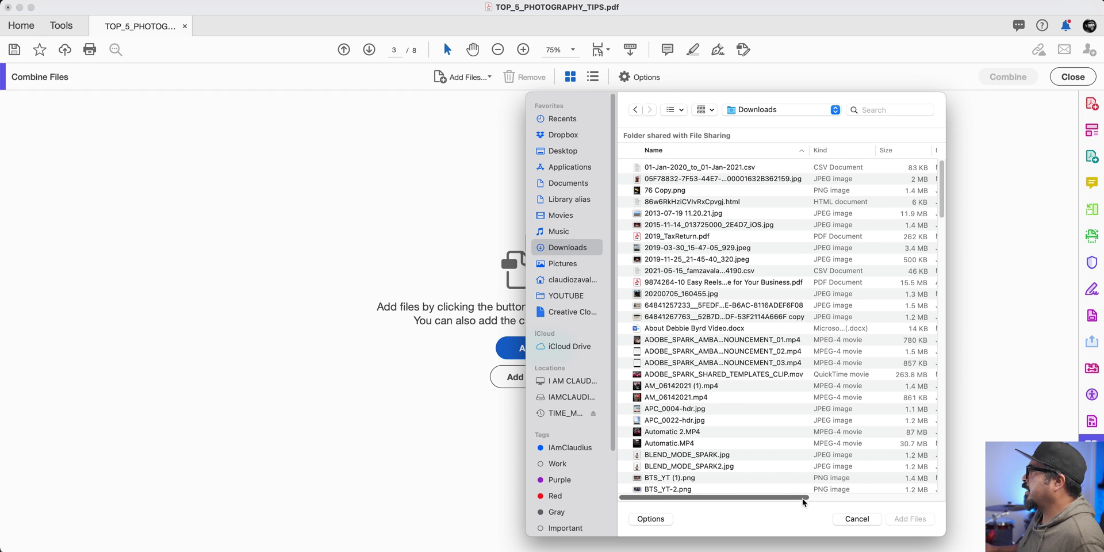
left_click_drag(814, 497, 937, 497)
left_click(862, 150)
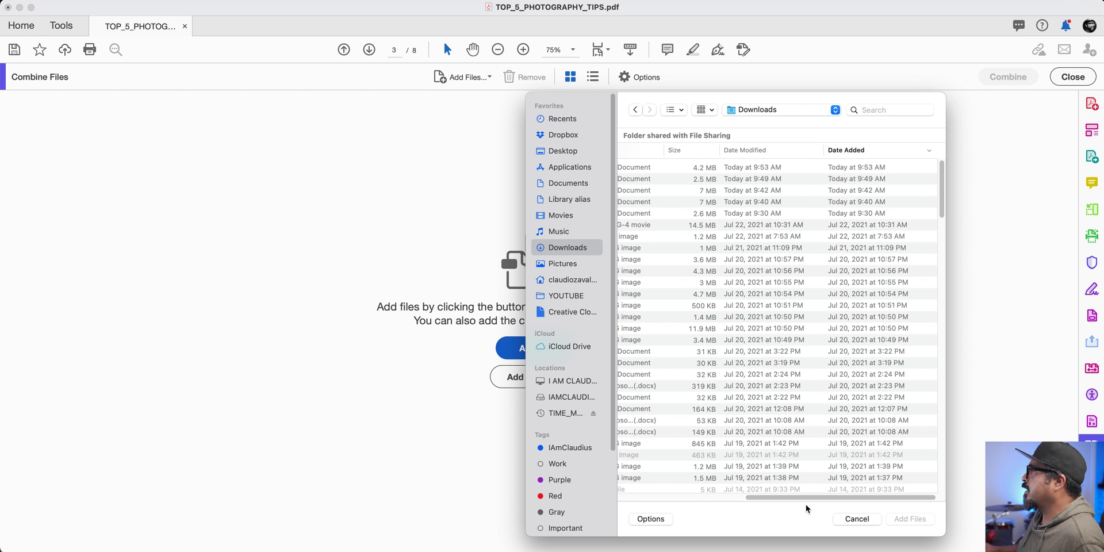
left_click_drag(805, 498, 666, 488)
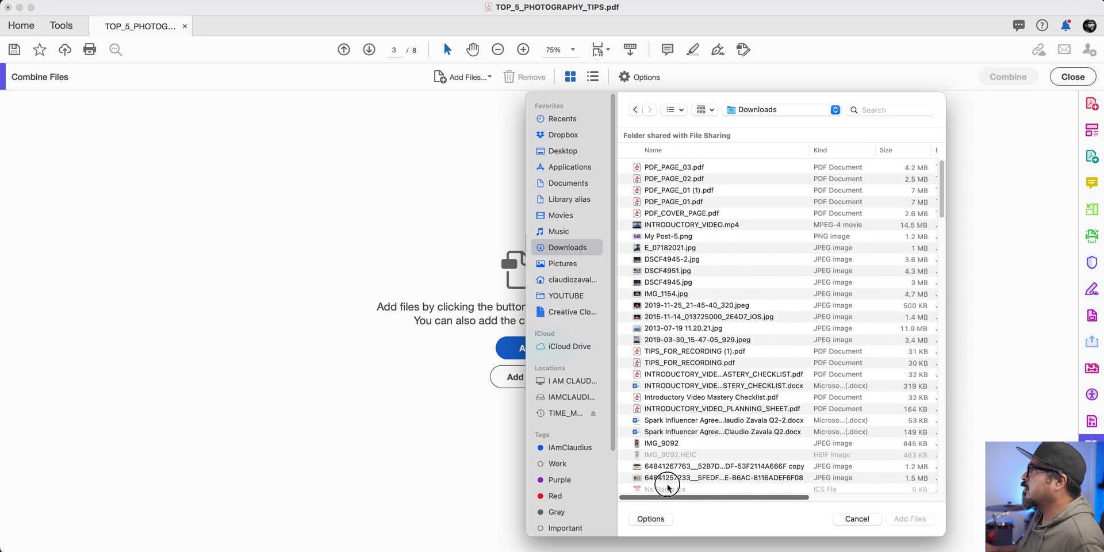
- Add PDF_COVER_PAGE.pdf, PDF_PAGE_01.pdf, PDF_PAGE_02.pdf and PDF_PAGE_03.pdf and combine them into one PDF
left_click(682, 213)
left_click(683, 202, "super")
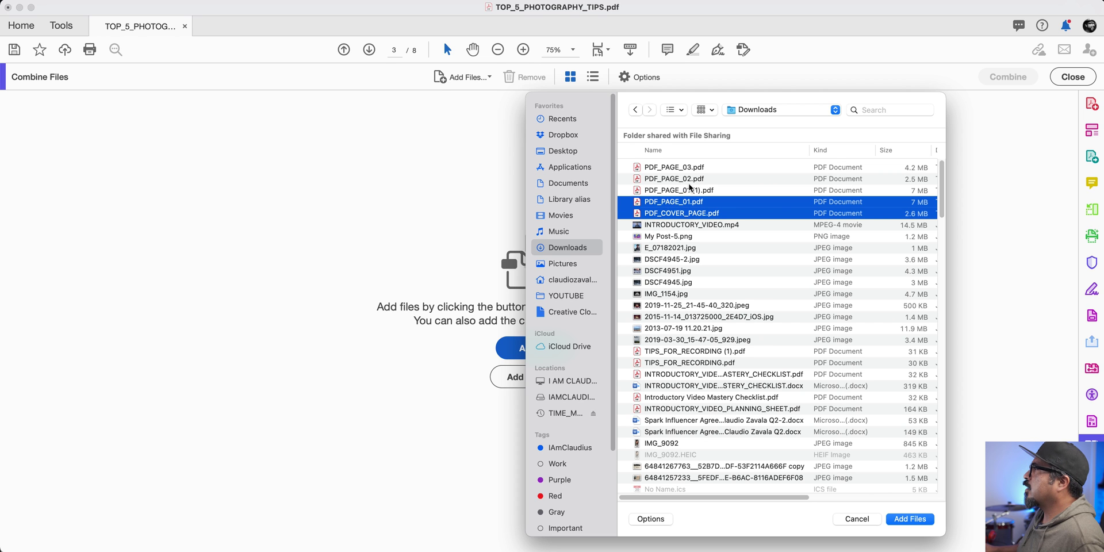
left_click(692, 178, "super")
left_click(690, 168, "super")
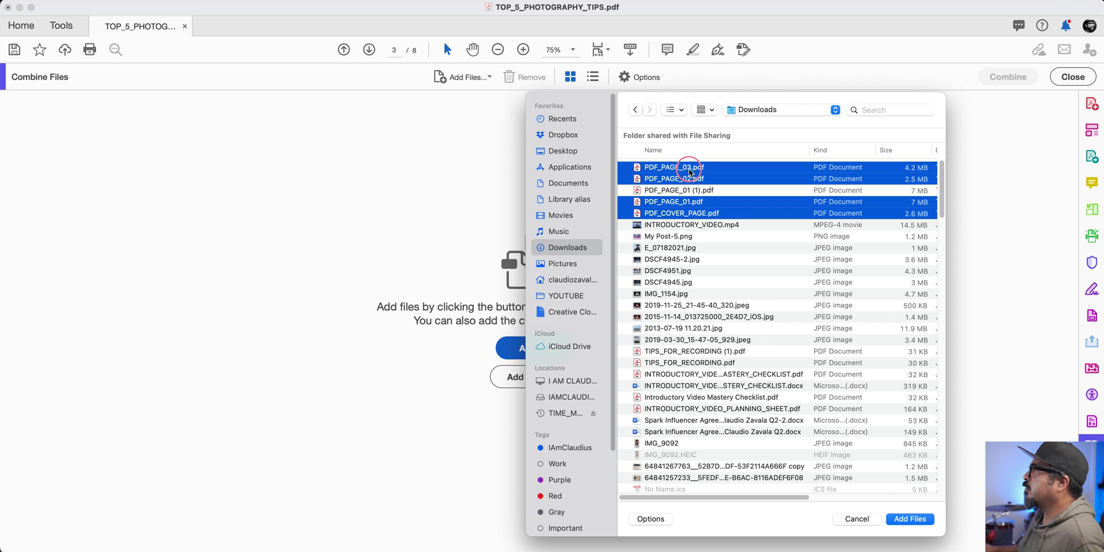
left_click(908, 519)
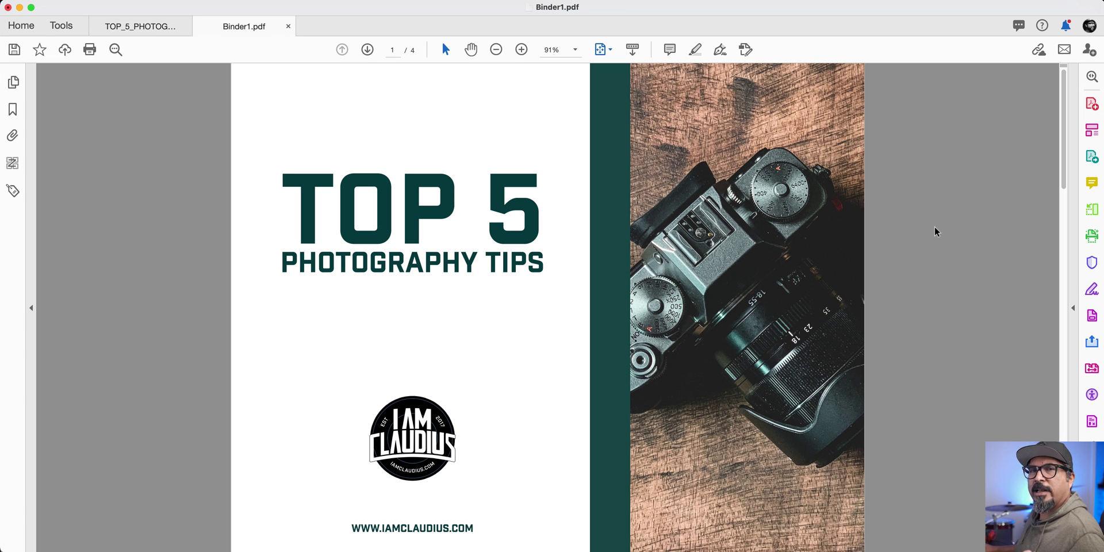
- Review the combined PDF by paging between its last page and the cover, ending on the cover
key("End")
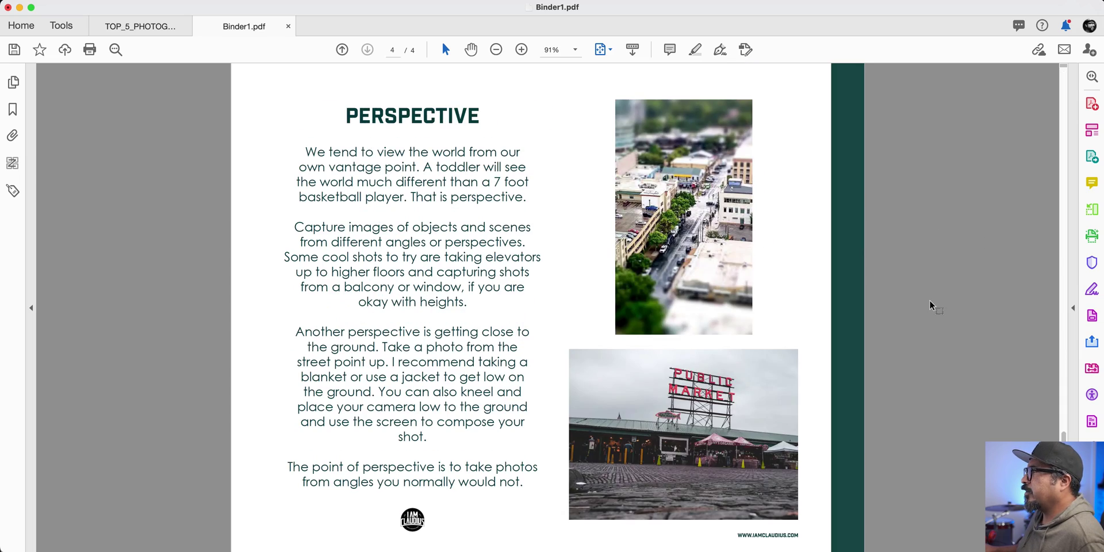
key("Left")
key("Left")
key("Left")
key("Right")
key("Right")
key("Right")
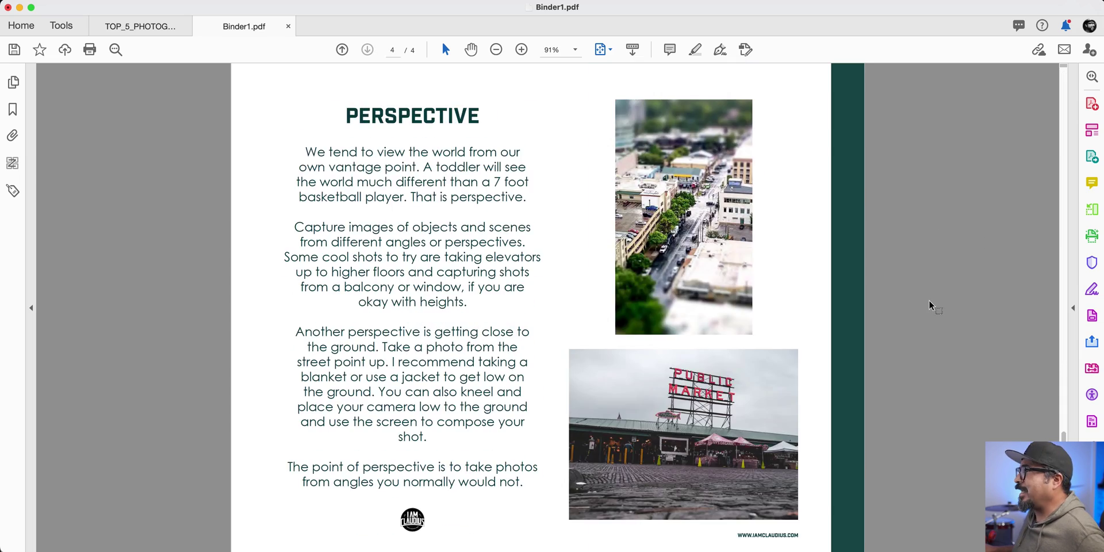
key("Home")
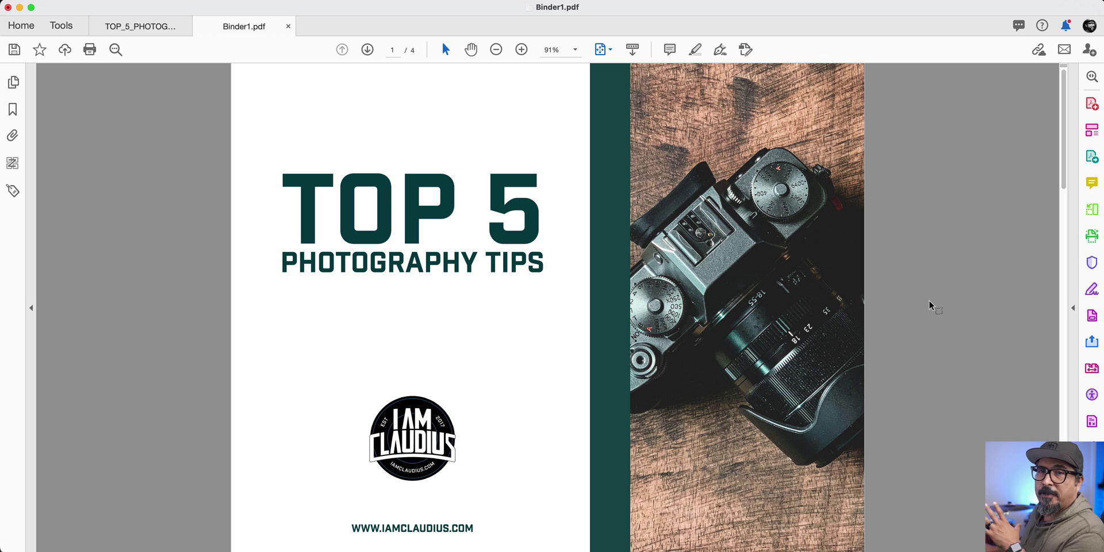